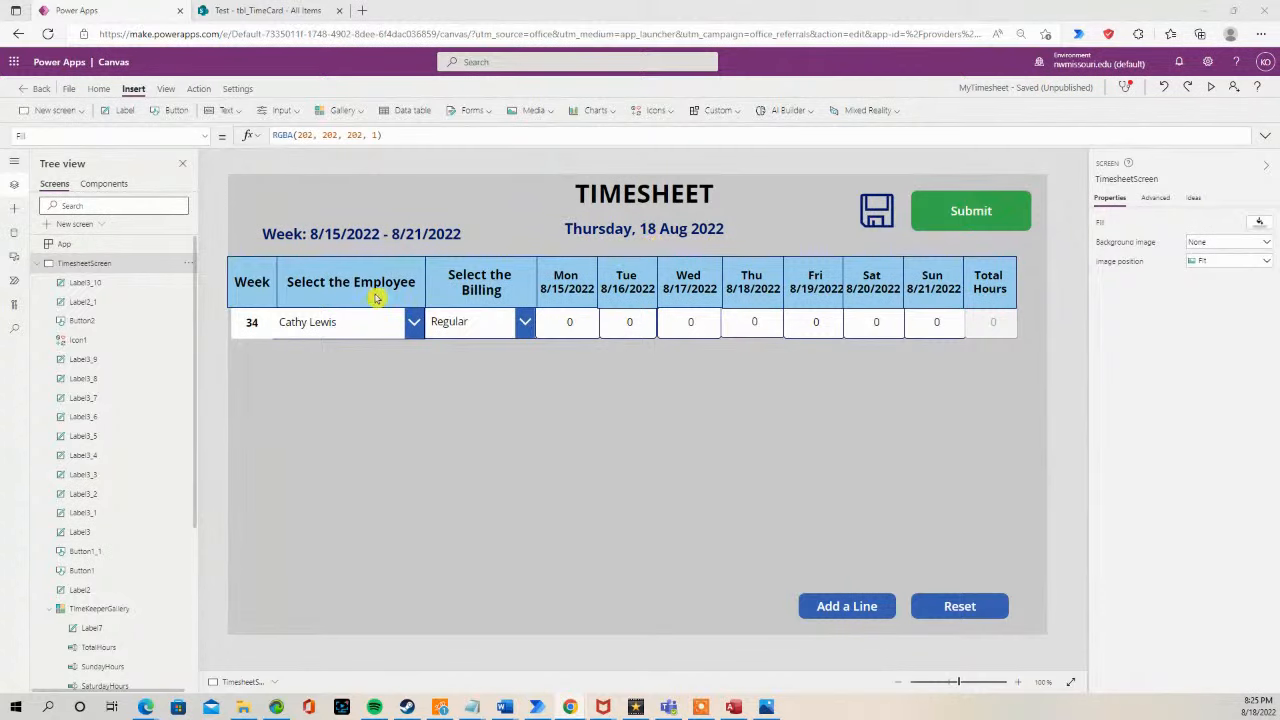
# Step: Preview the app, open the employee choices on the first timesheet line and set its billing type to Holiday
pyautogui.click(249, 314)
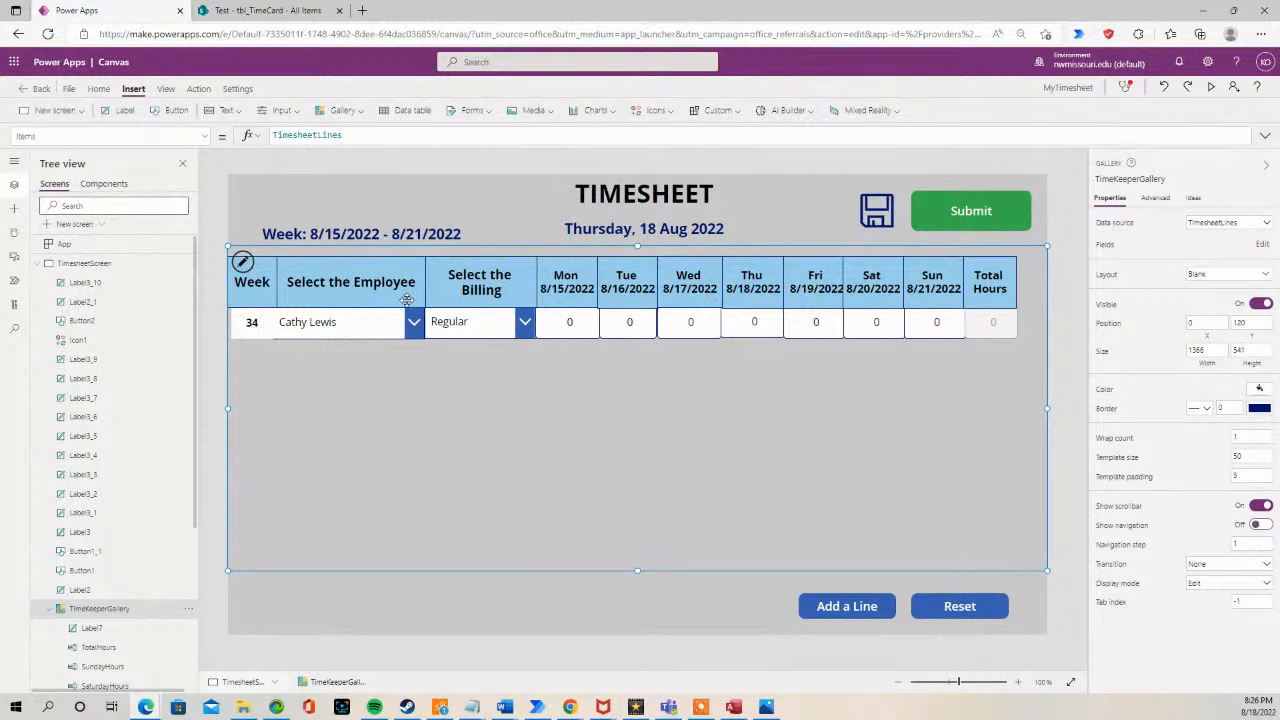
pyautogui.click(1210, 87)
pyautogui.click(341, 281)
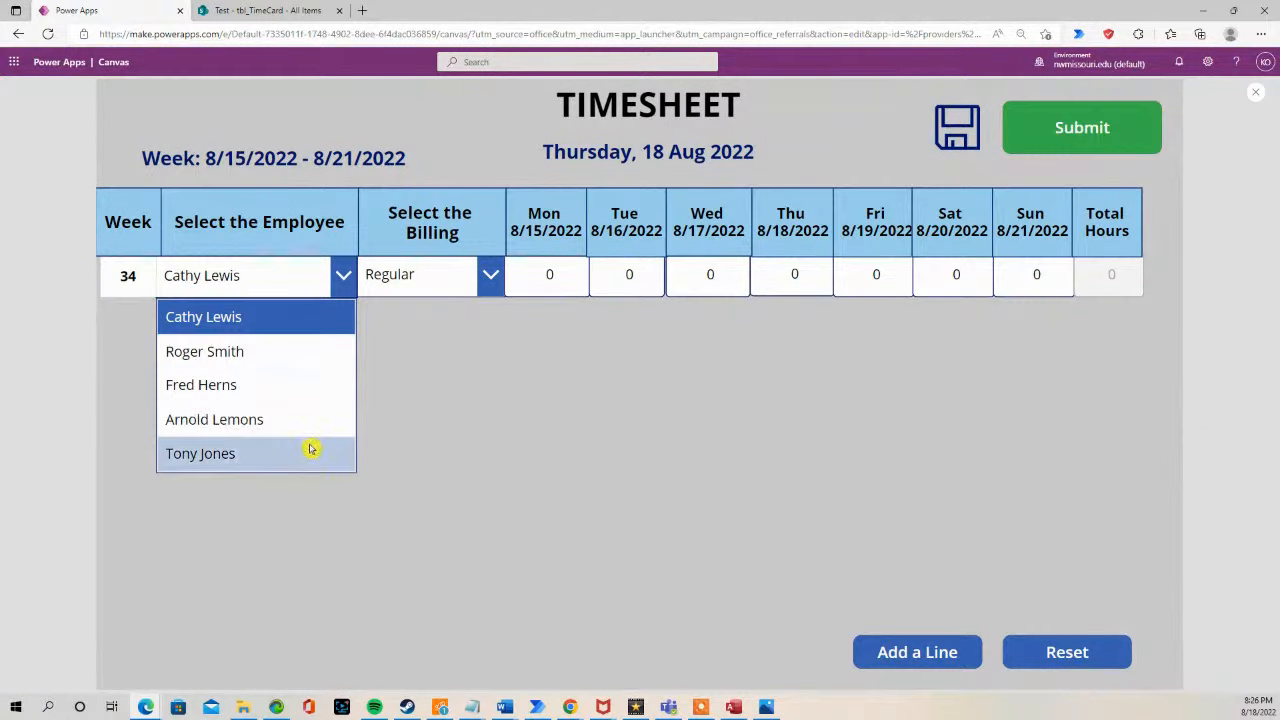
pyautogui.click(492, 272)
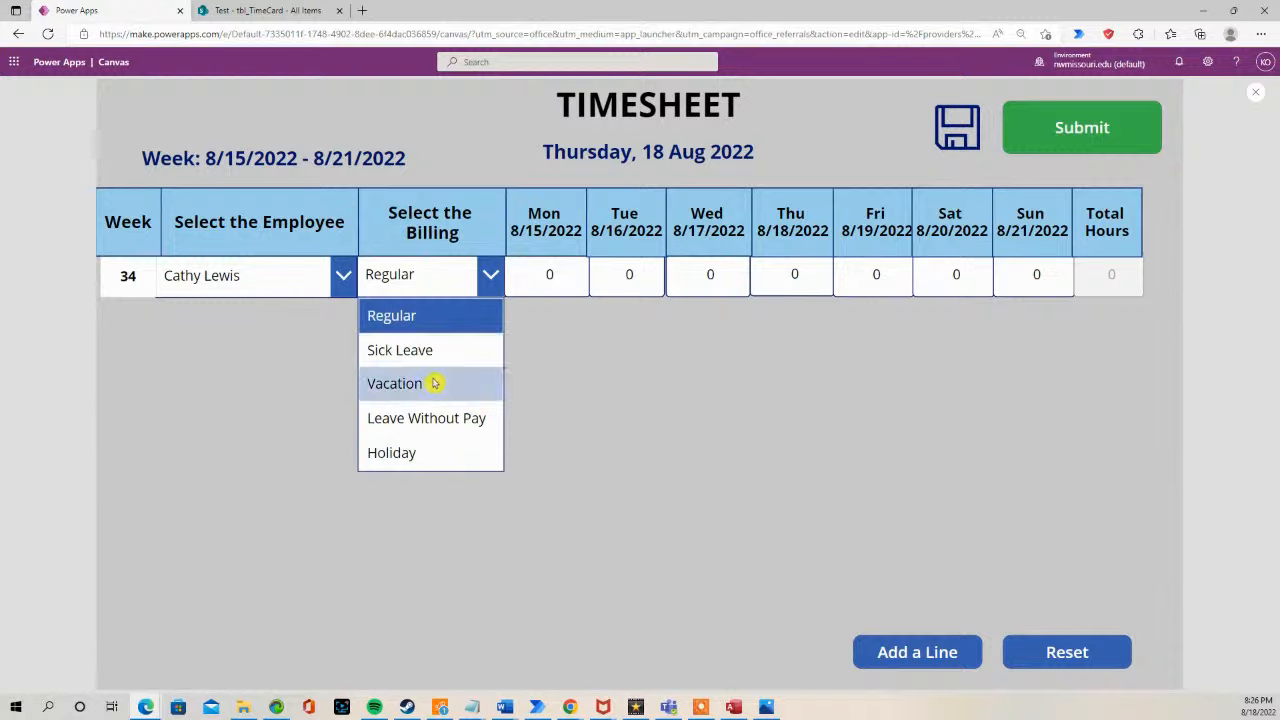
pyautogui.click(436, 453)
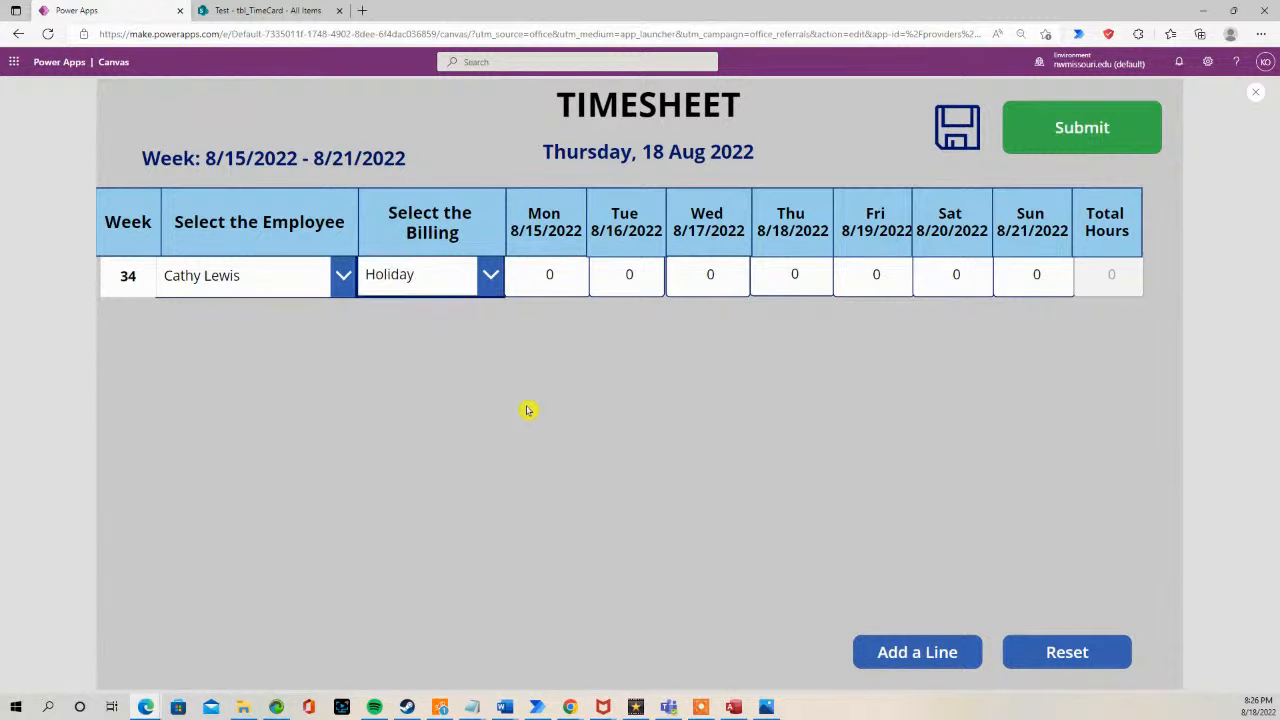
# Step: Enter hours on the Holiday line: 5 for Tuesday, 7 for Thursday, 8 for Friday and 9 for Saturday
pyautogui.click(646, 274)
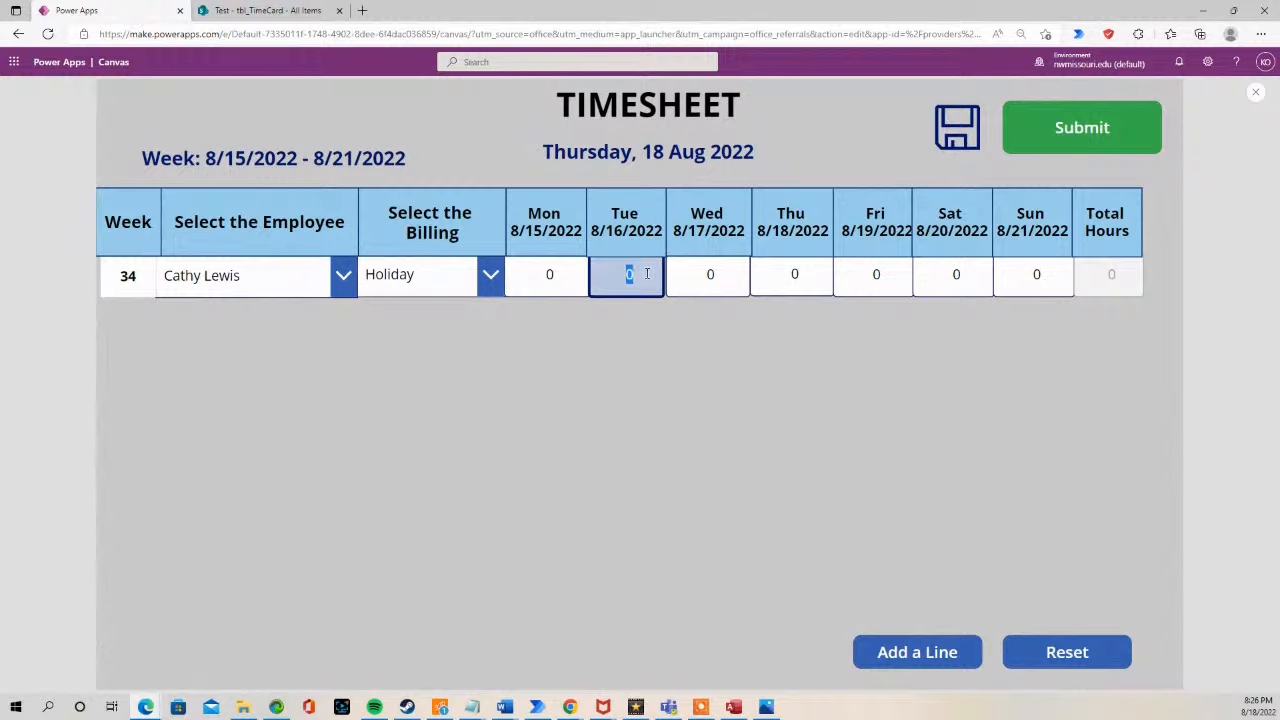
pyautogui.write('5')
pyautogui.click(711, 271)
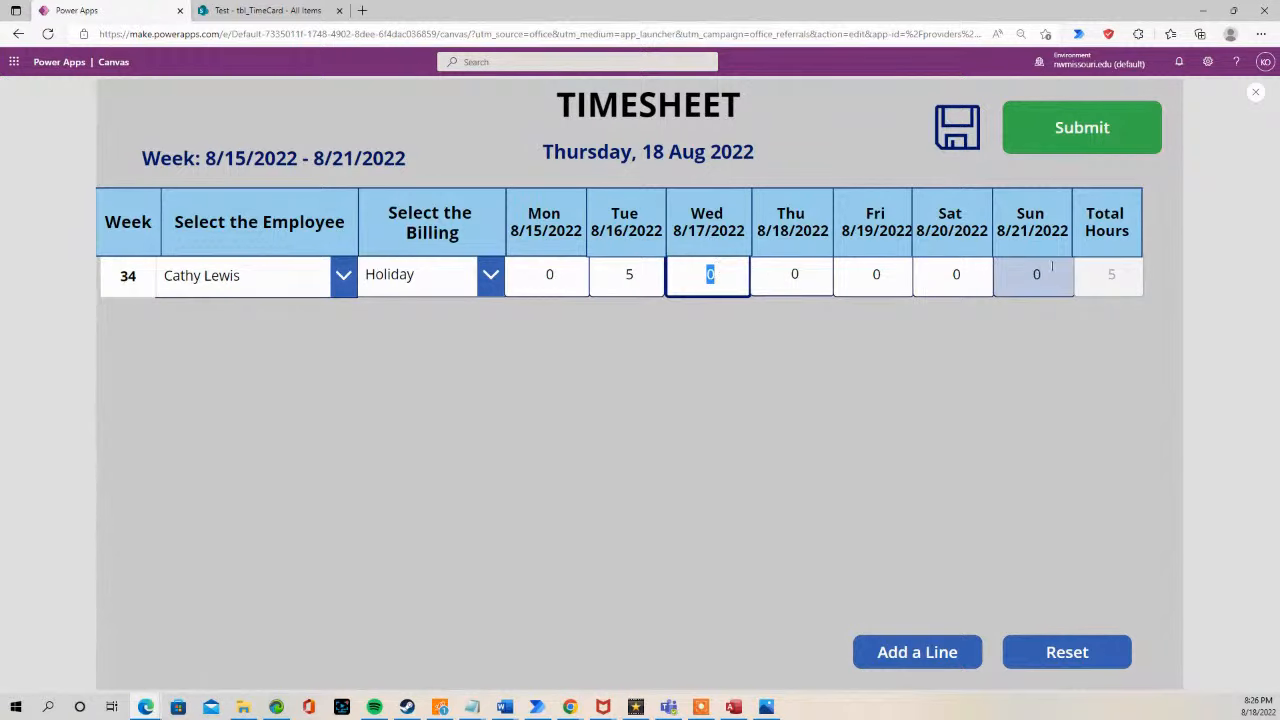
pyautogui.click(794, 275)
pyautogui.write('7')
pyautogui.click(870, 275)
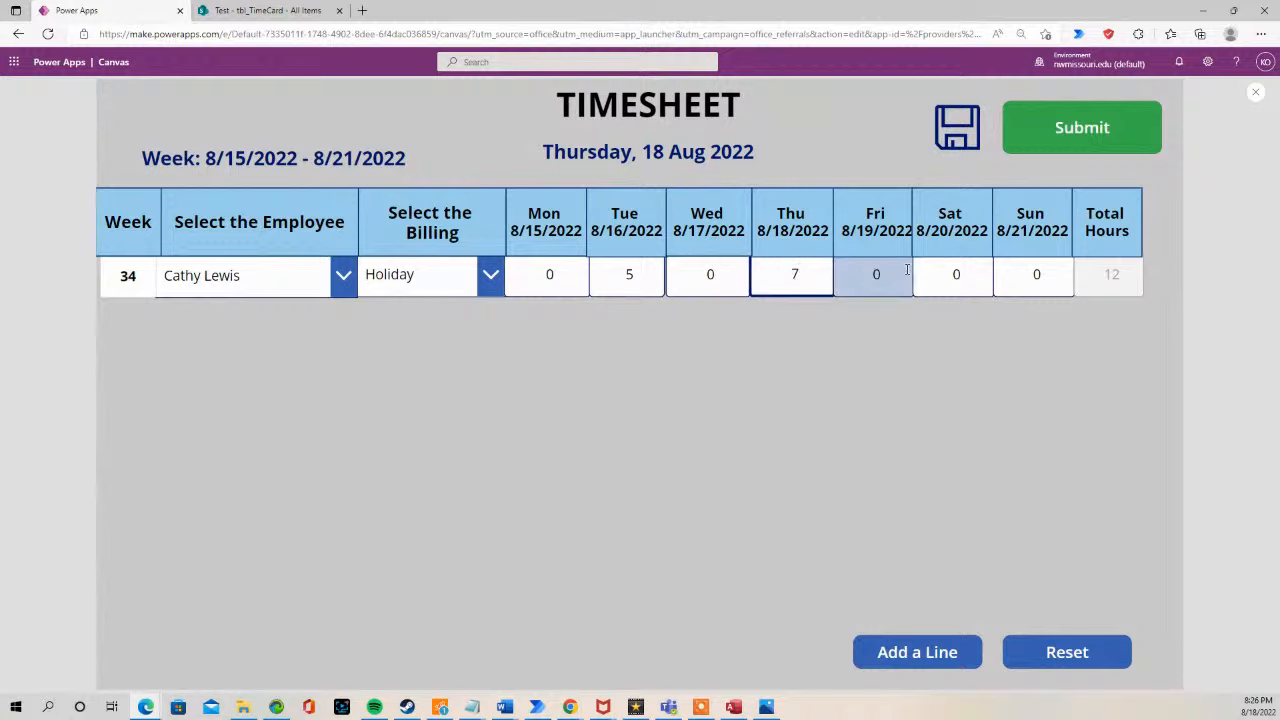
pyautogui.write('8')
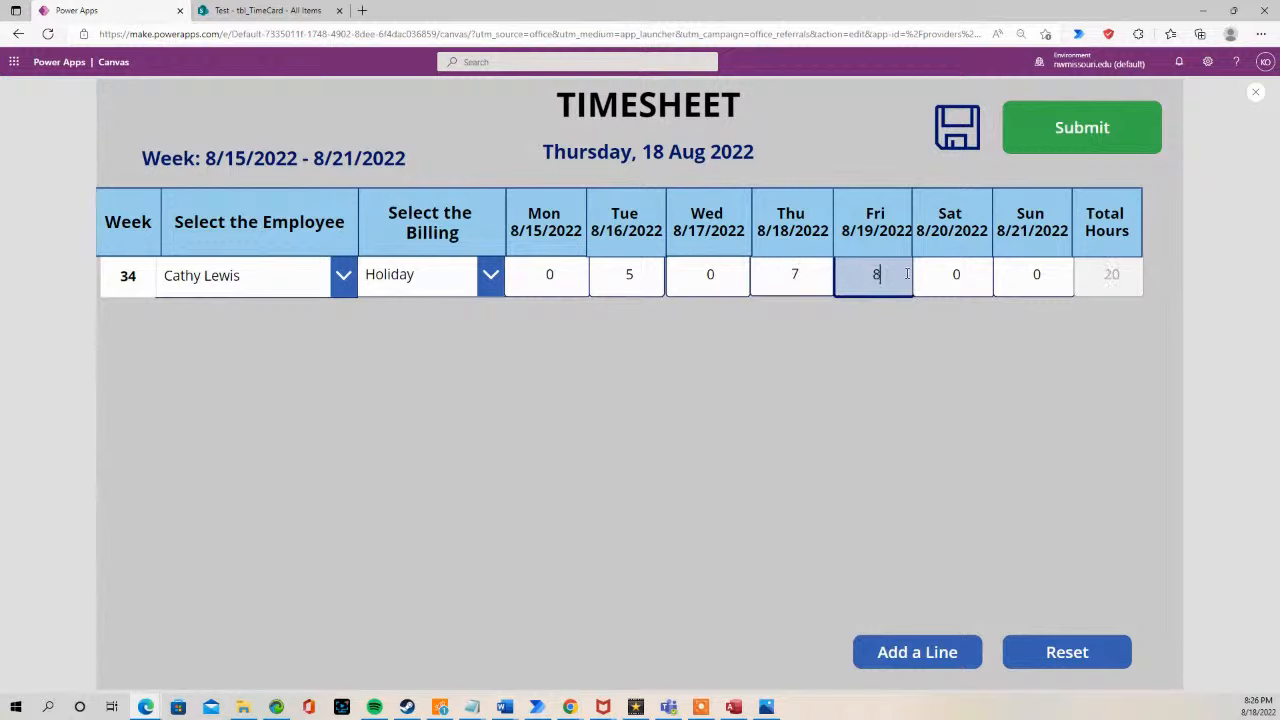
pyautogui.click(958, 275)
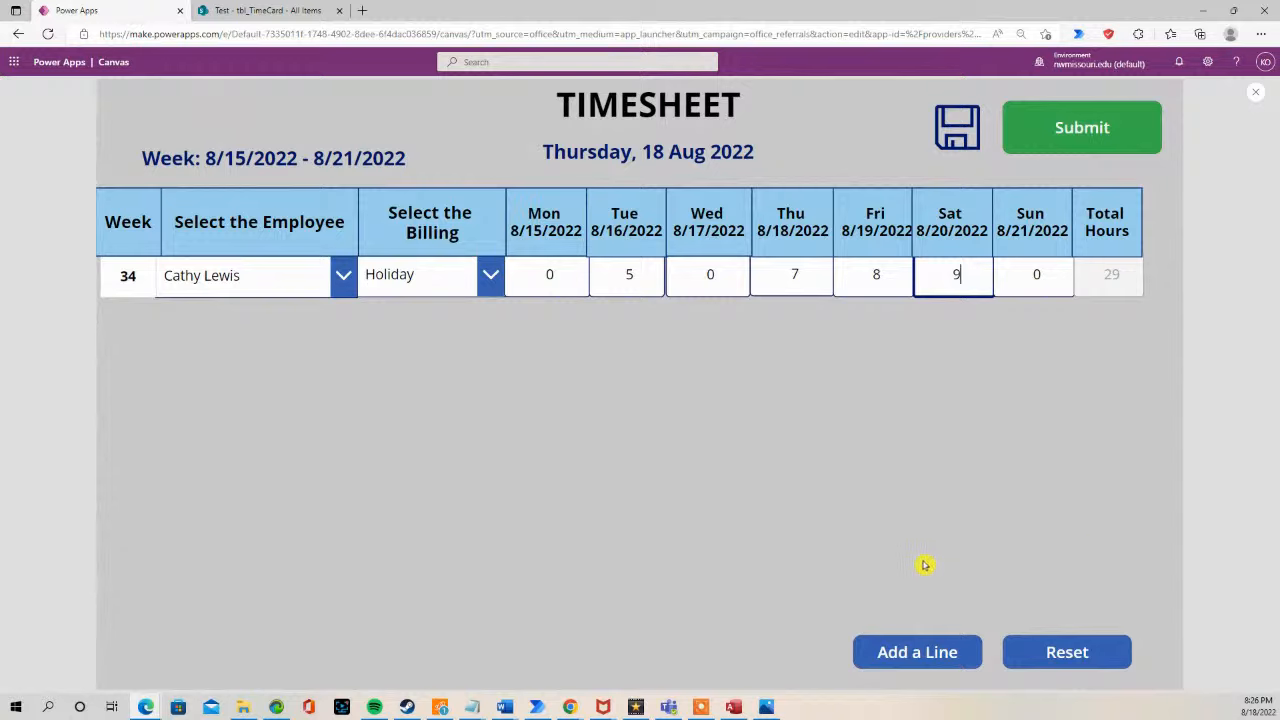
# Step: Add a second timesheet line billed as Sick Leave with 7 hours on Wednesday, 8 on Thursday and 8 on Friday
pyautogui.click(917, 659)
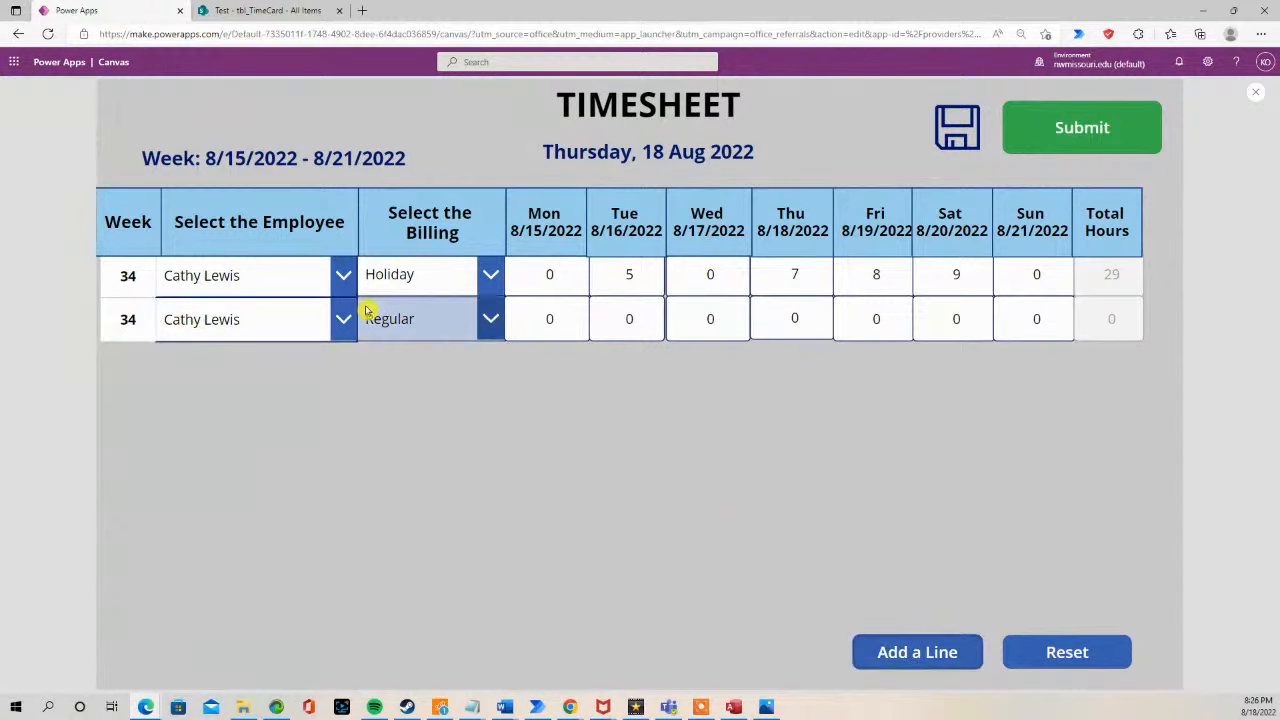
pyautogui.click(489, 320)
pyautogui.click(484, 388)
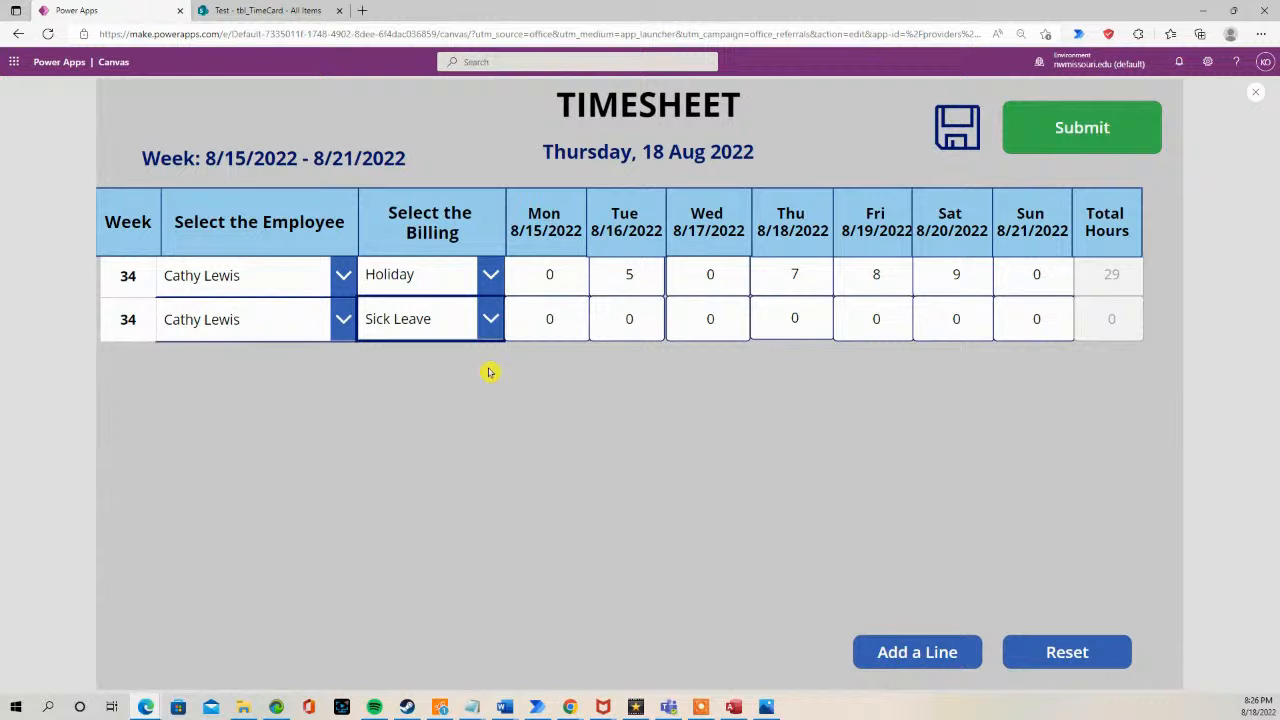
pyautogui.doubleClick(551, 321)
pyautogui.doubleClick(698, 319)
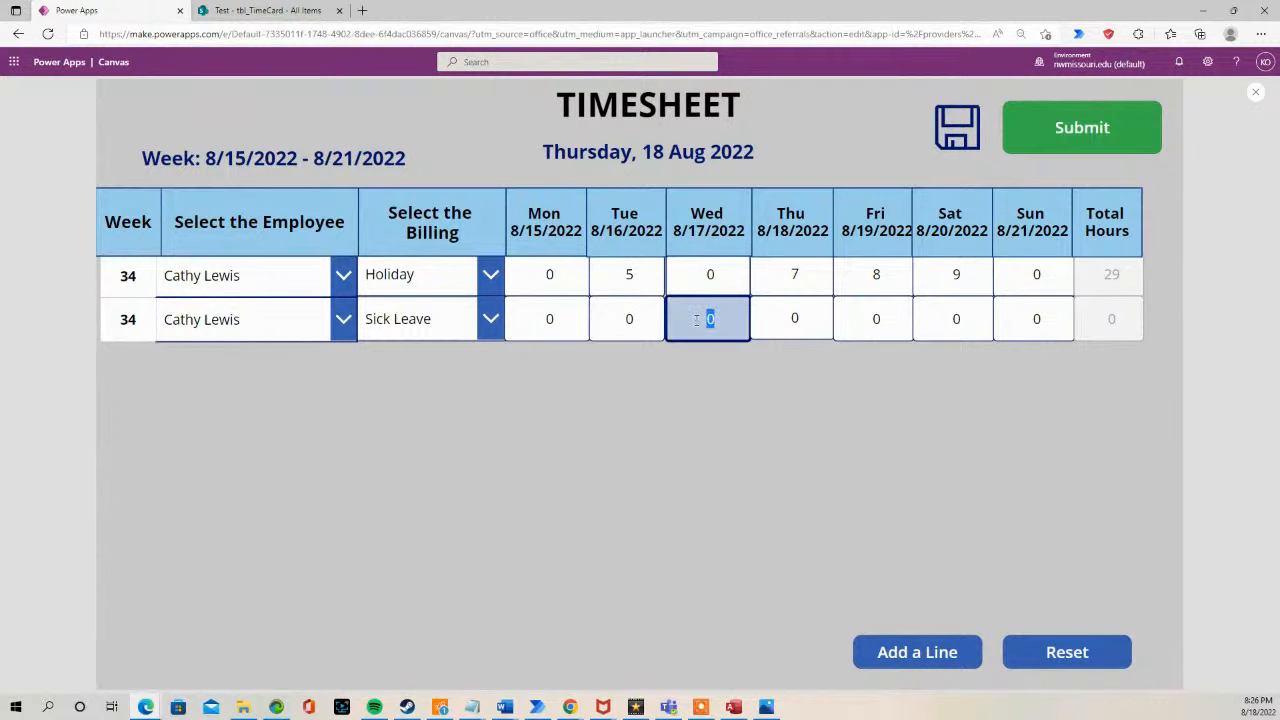
pyautogui.write('7')
pyautogui.doubleClick(760, 318)
pyautogui.write('8')
pyautogui.doubleClick(884, 316)
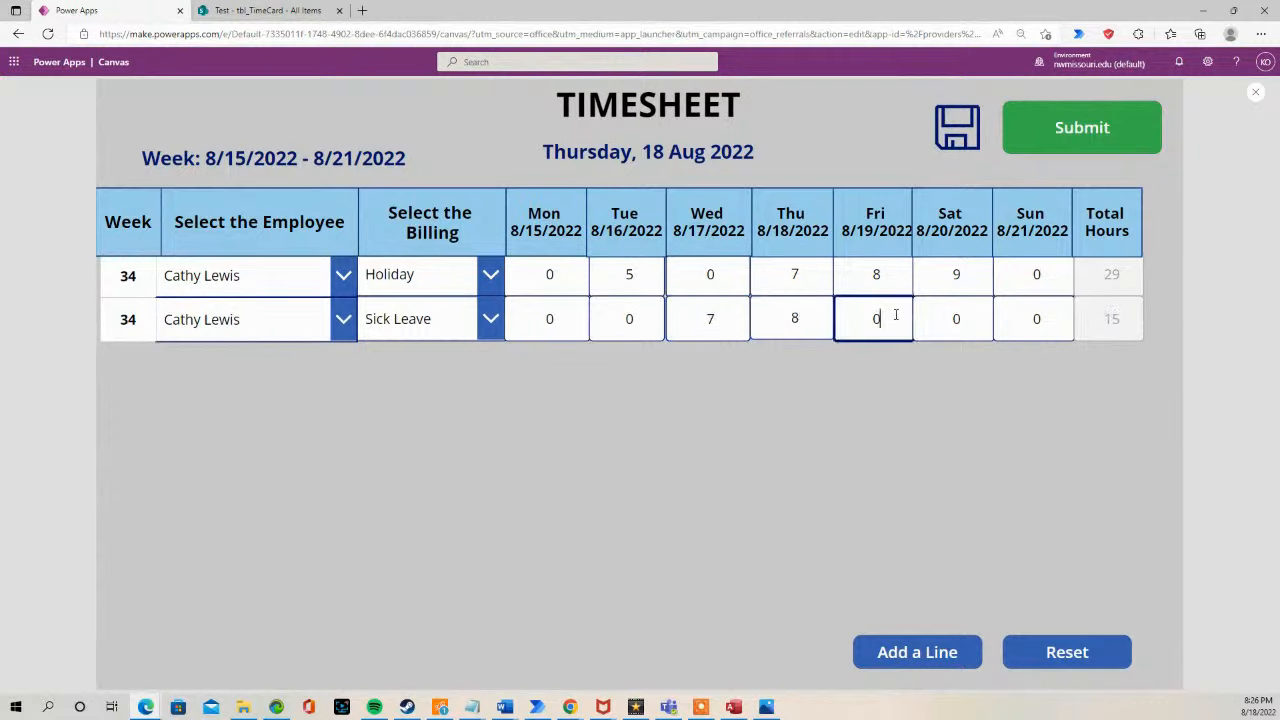
pyautogui.write('8')
# Step: Reset the timesheet entries and leave the app preview
pyautogui.click(1082, 661)
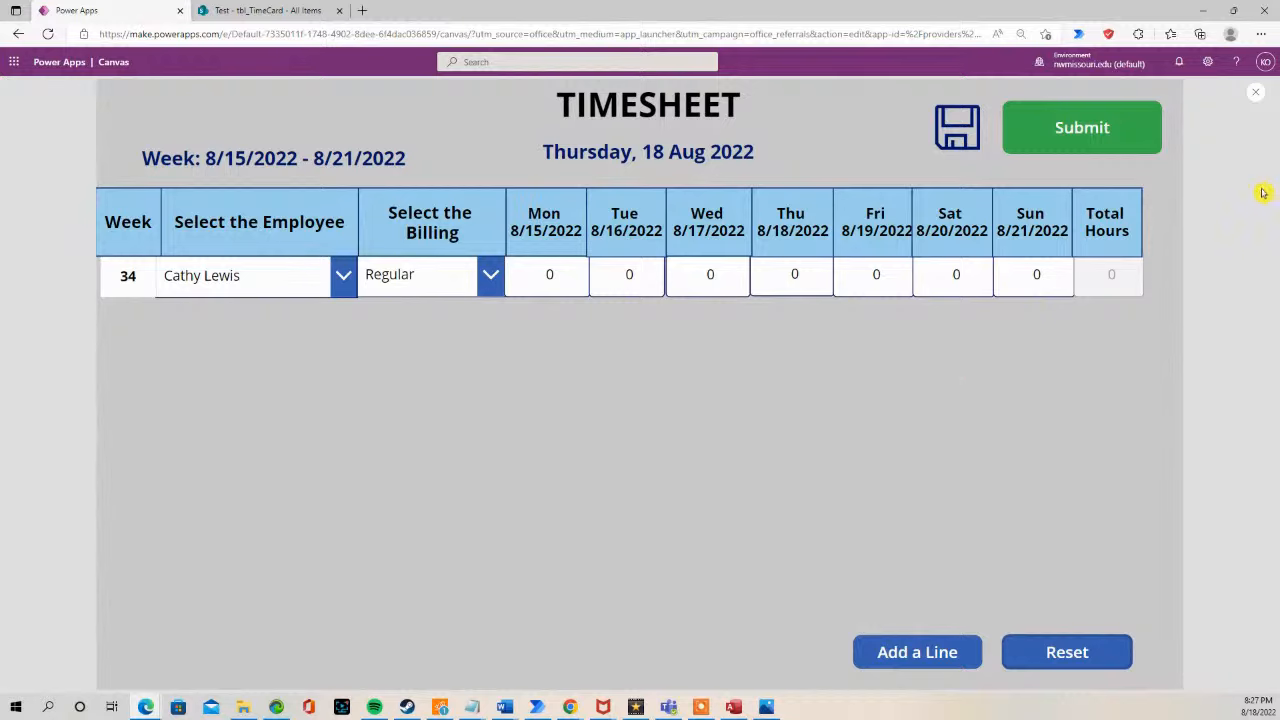
pyautogui.click(1259, 93)
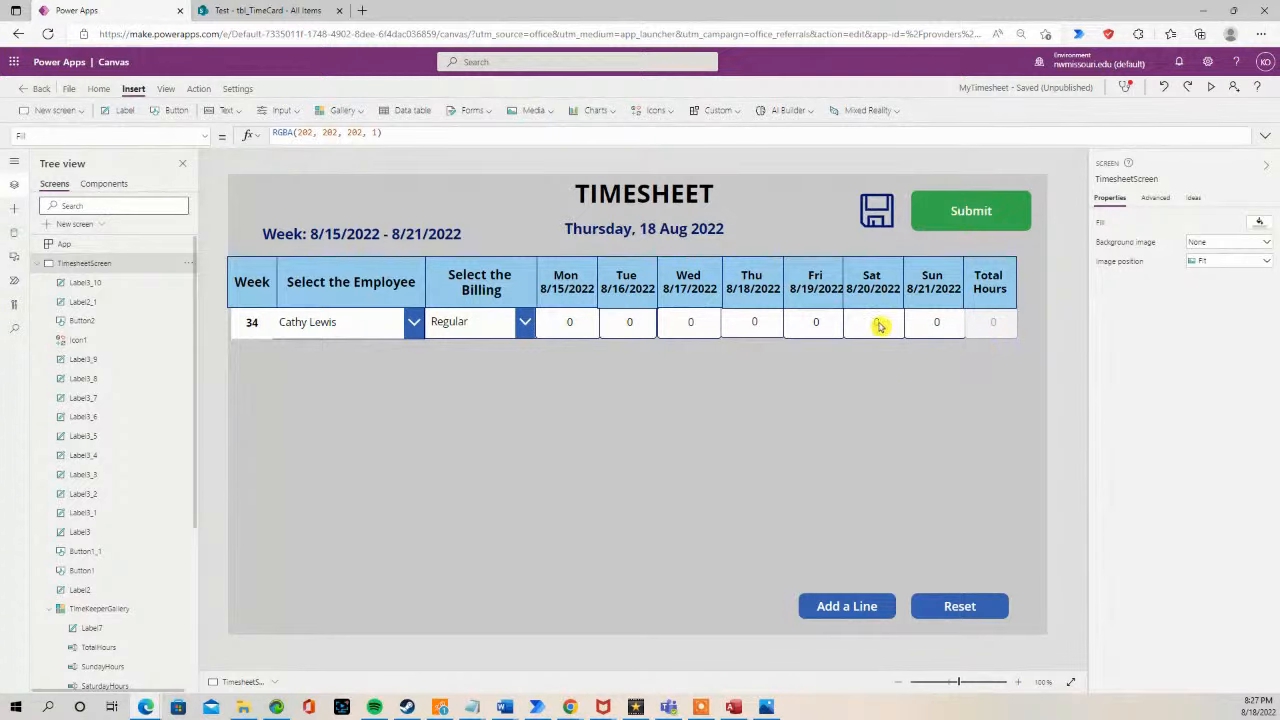
# Step: Enlarge the row template of TimeKeeperGallery to a size of about 179 and insert a button into it
pyautogui.click(640, 314)
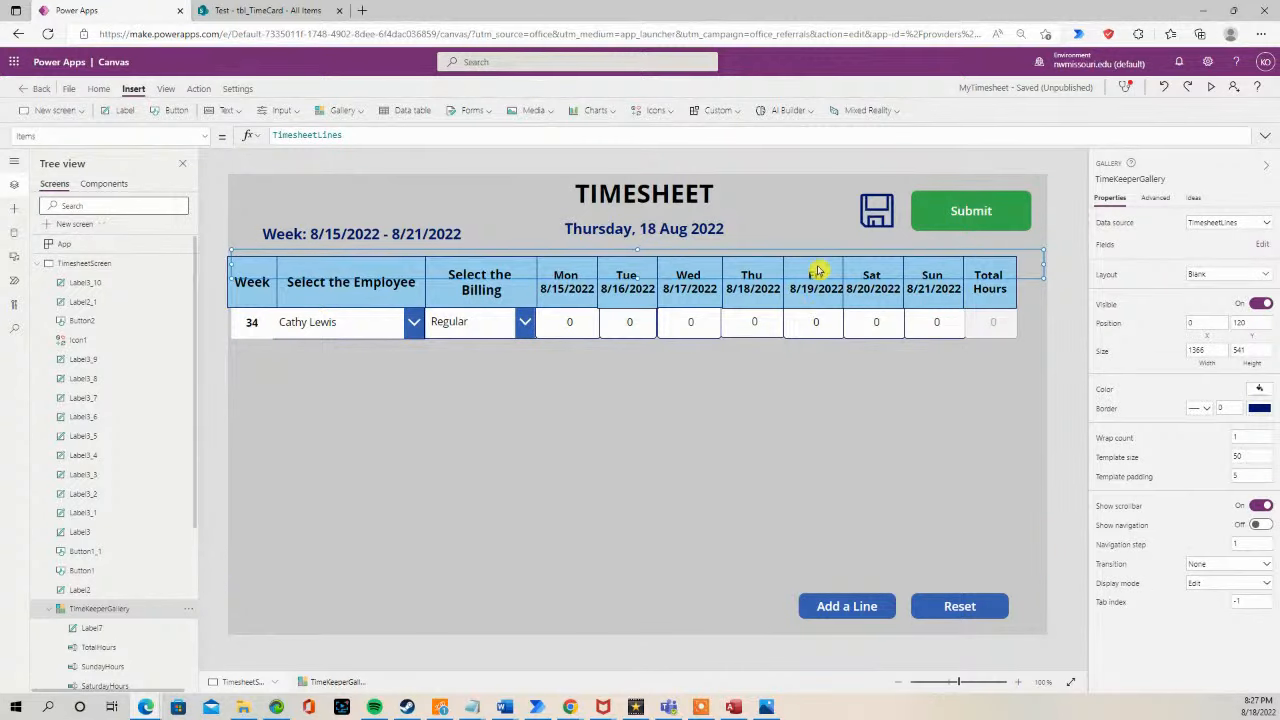
pyautogui.moveTo(637, 278); pyautogui.dragTo(648, 355)
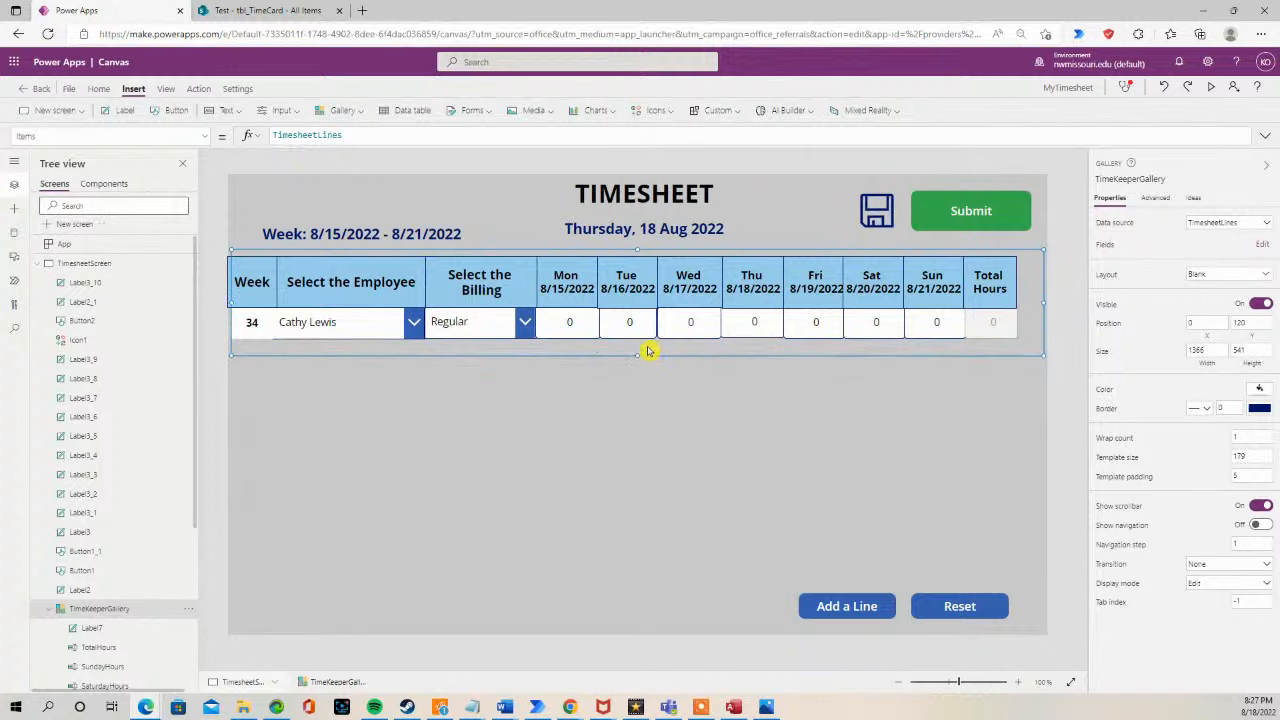
pyautogui.click(176, 110)
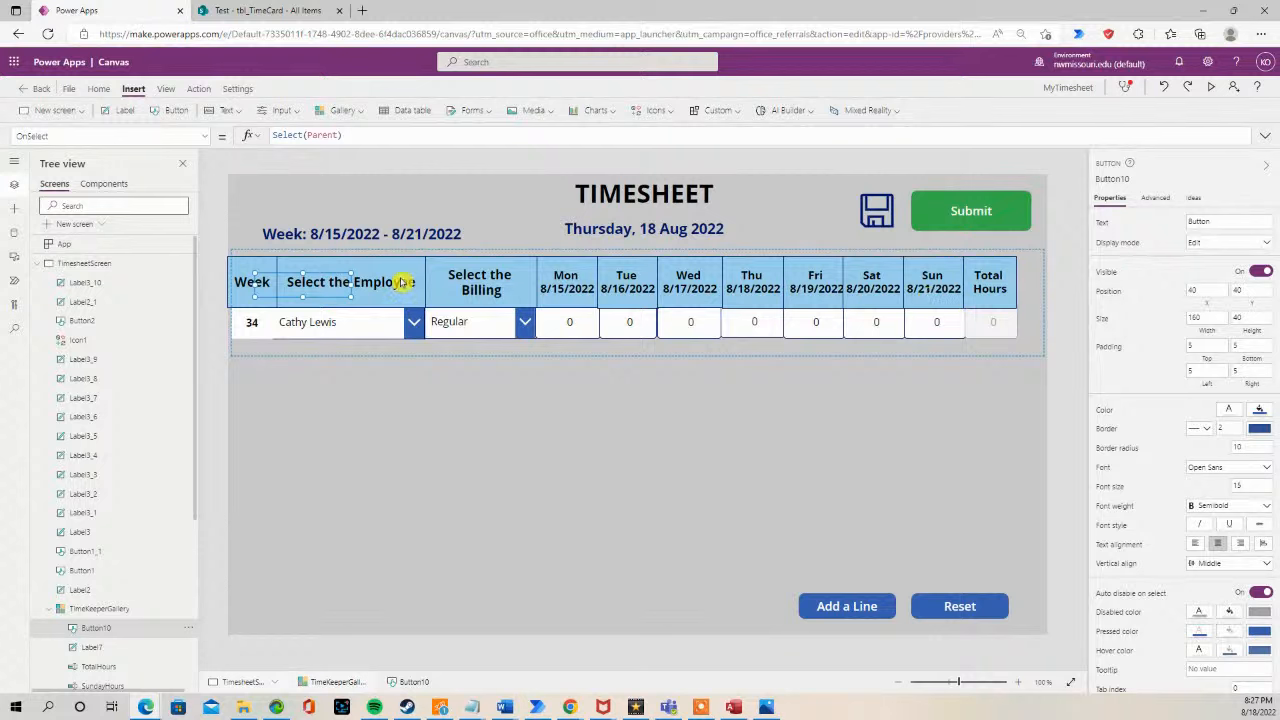
# Step: Place the new button just after the Total Hours field, narrowed to about 36 wide, and restore the shifted employee header's position
pyautogui.moveTo(345, 282); pyautogui.dragTo(1017, 334)
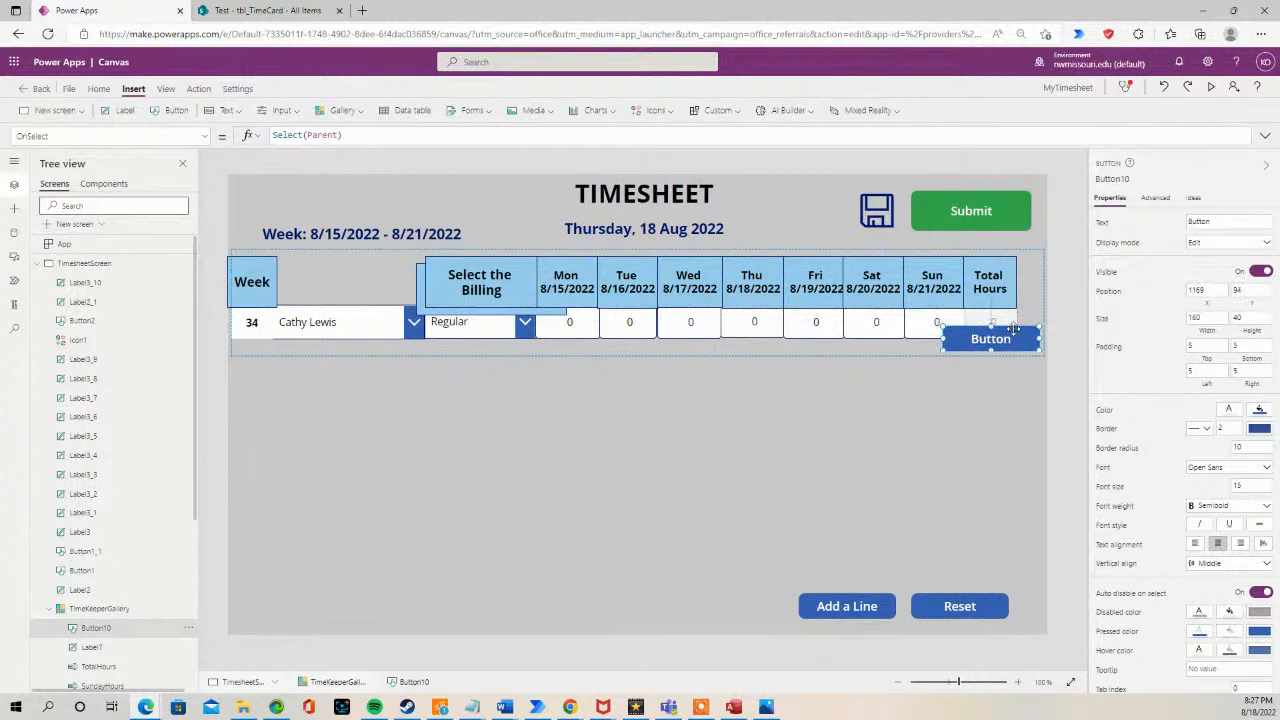
pyautogui.moveTo(420, 286); pyautogui.dragTo(285, 276)
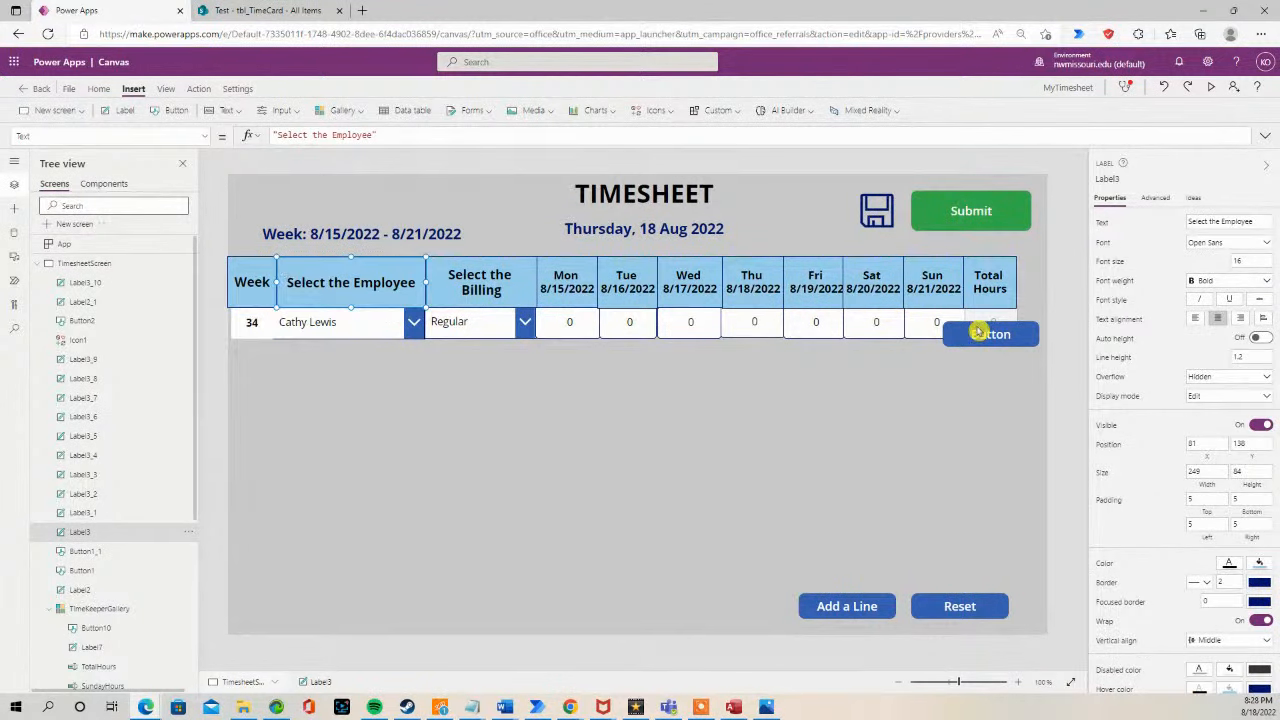
pyautogui.moveTo(980, 333)
pyautogui.mouseDown()
pyautogui.moveTo(980, 318)
pyautogui.moveTo(1012, 321)
pyautogui.moveTo(1003, 326)
pyautogui.mouseUp()
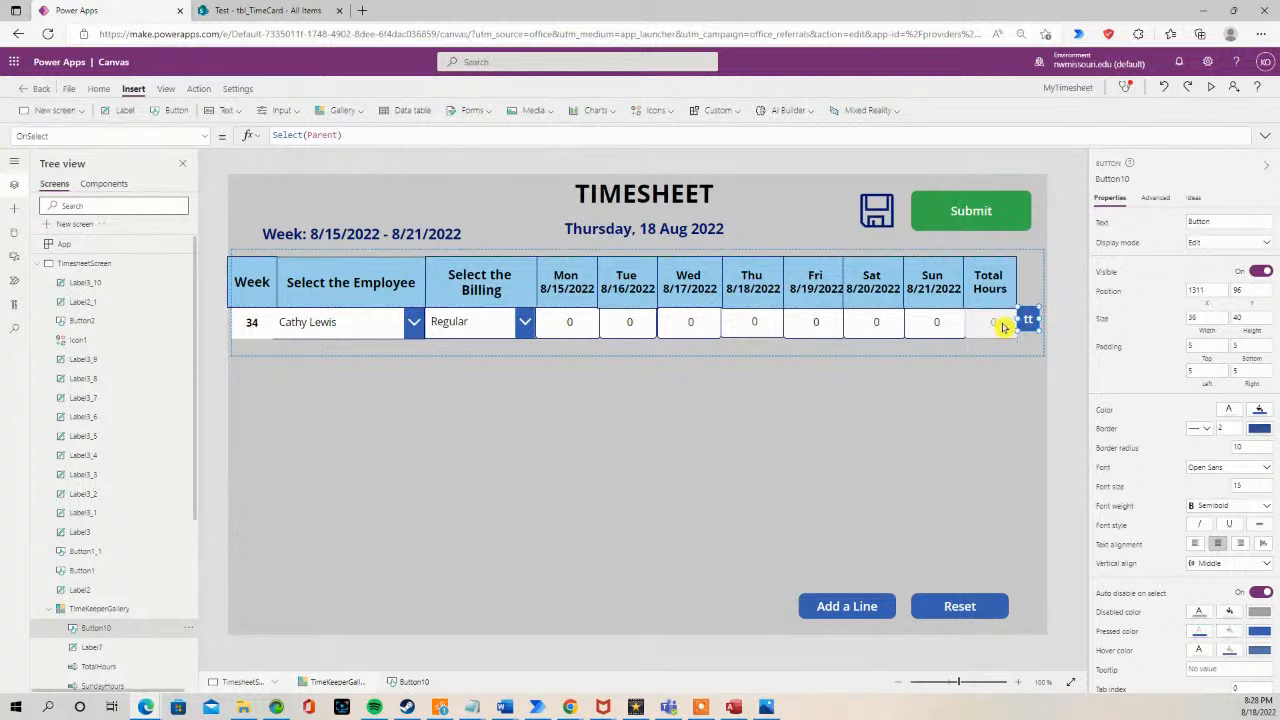
# Step: Set the new button's text to X with a dark red fill, and align it vertically with the Total Hours field
pyautogui.moveTo(1226, 221); pyautogui.dragTo(1145, 224)
pyautogui.click(1012, 295)
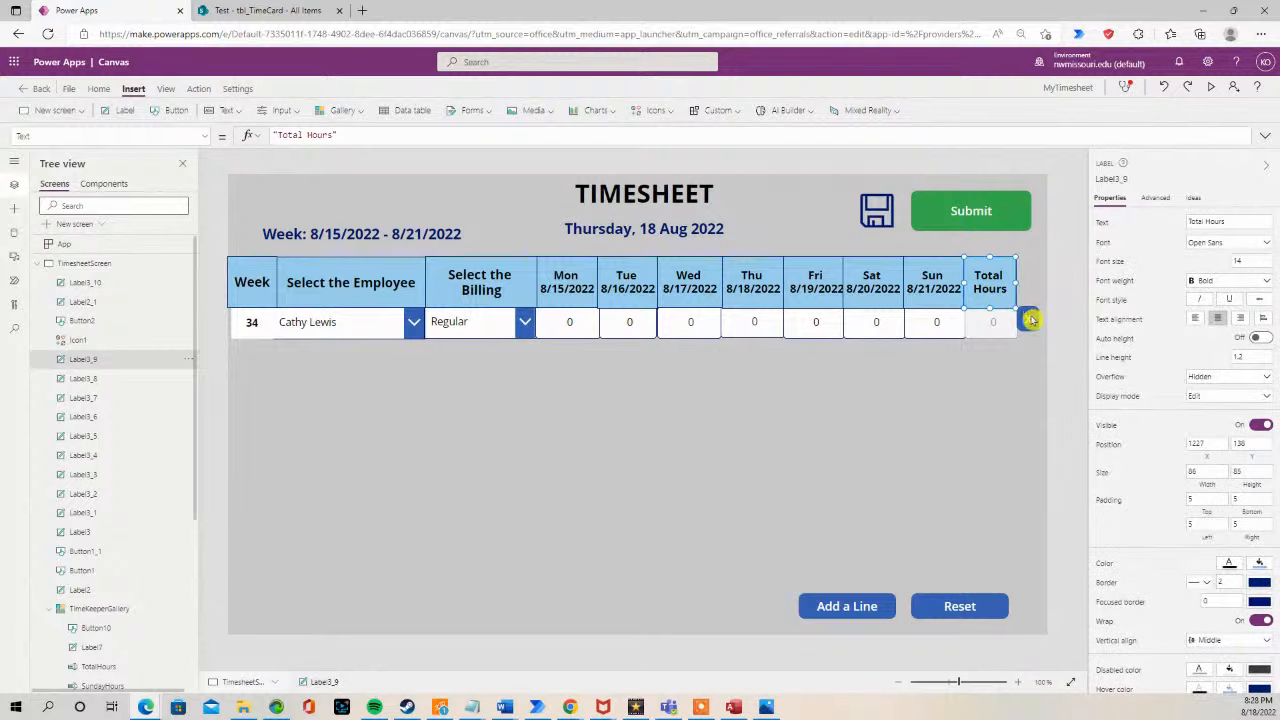
pyautogui.click(1025, 319)
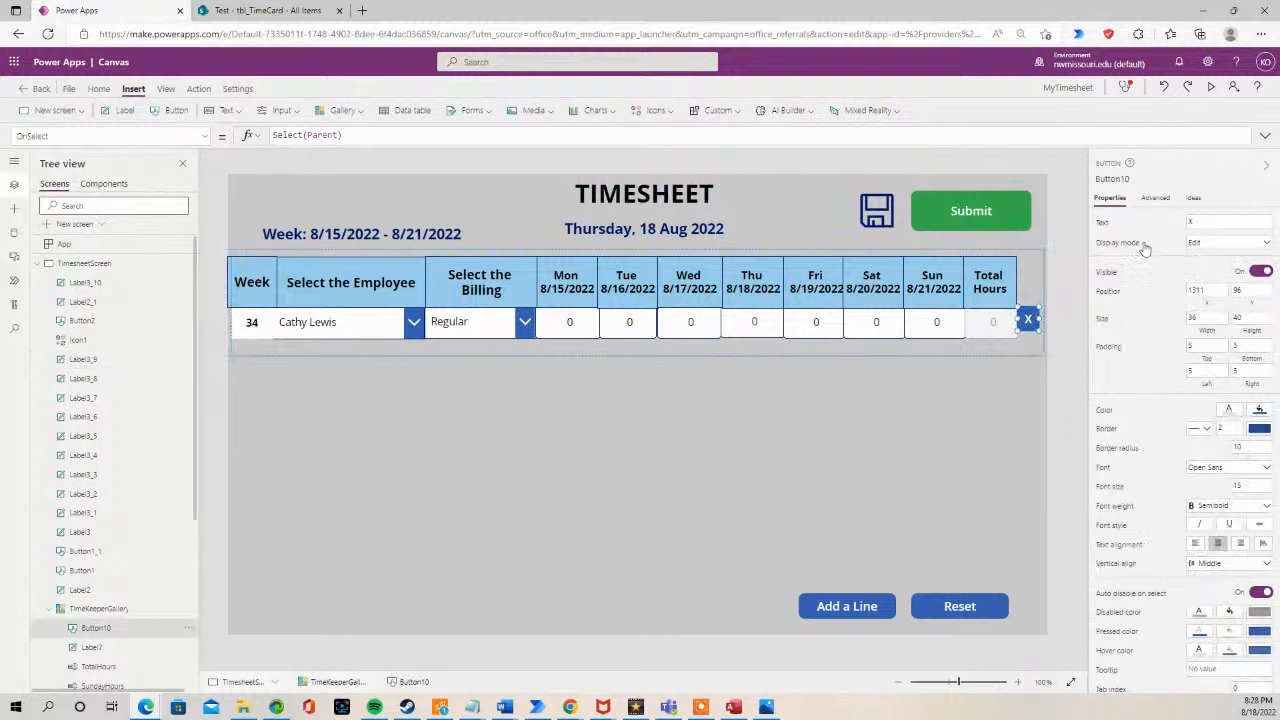
pyautogui.click(1259, 410)
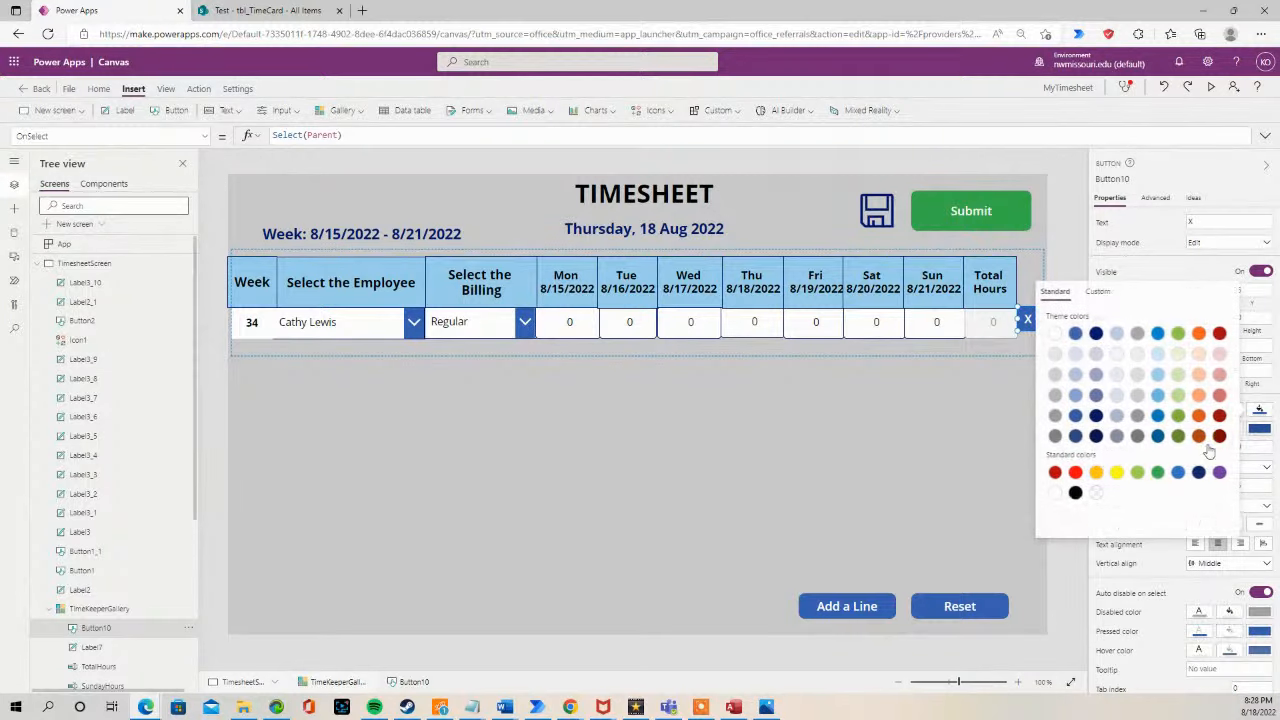
pyautogui.click(1054, 472)
pyautogui.click(991, 315)
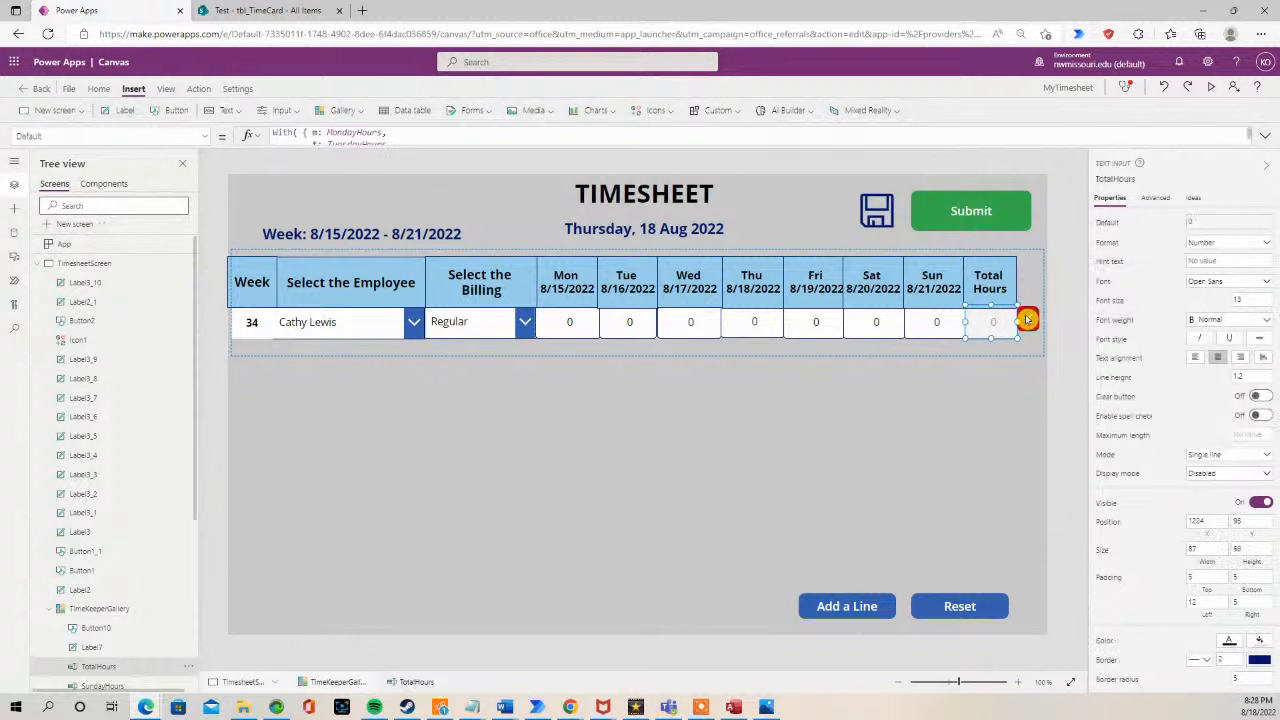
pyautogui.moveTo(1031, 315); pyautogui.dragTo(1031, 318)
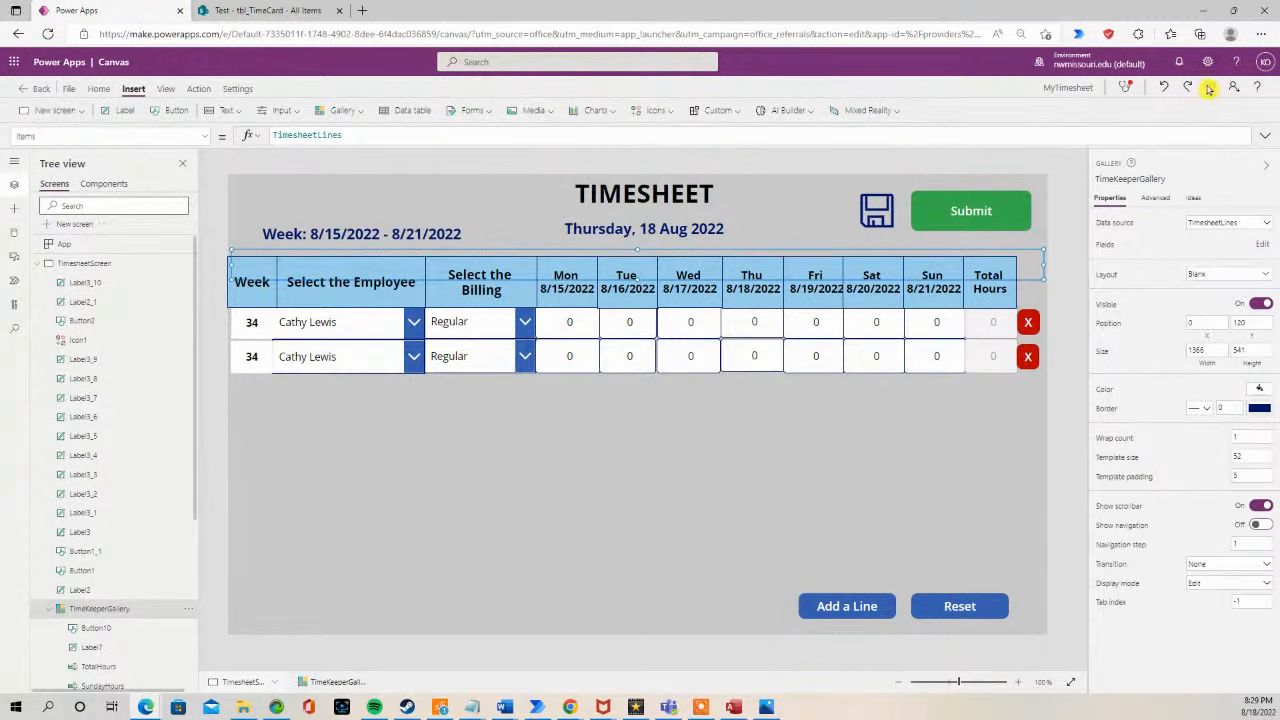
# Step: Preview the app and add three more lines to the timesheet
pyautogui.click(1208, 89)
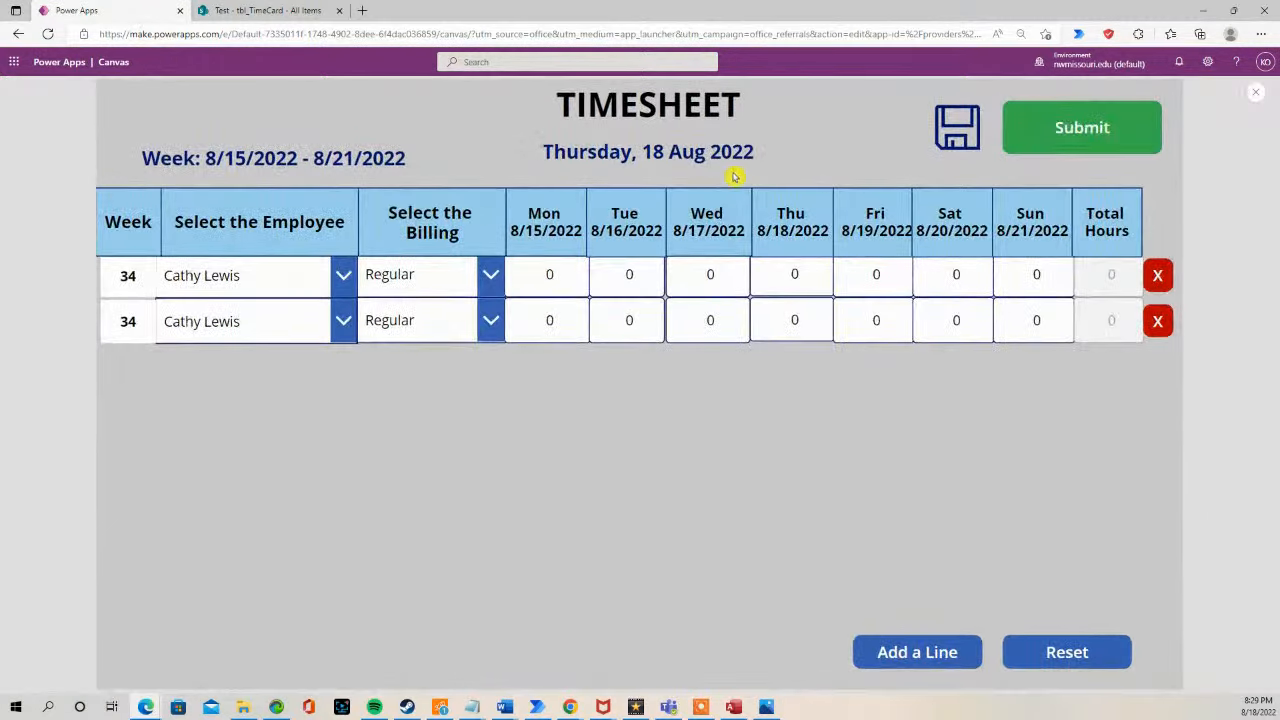
pyautogui.click(942, 653)
pyautogui.click(940, 655)
pyautogui.click(942, 655)
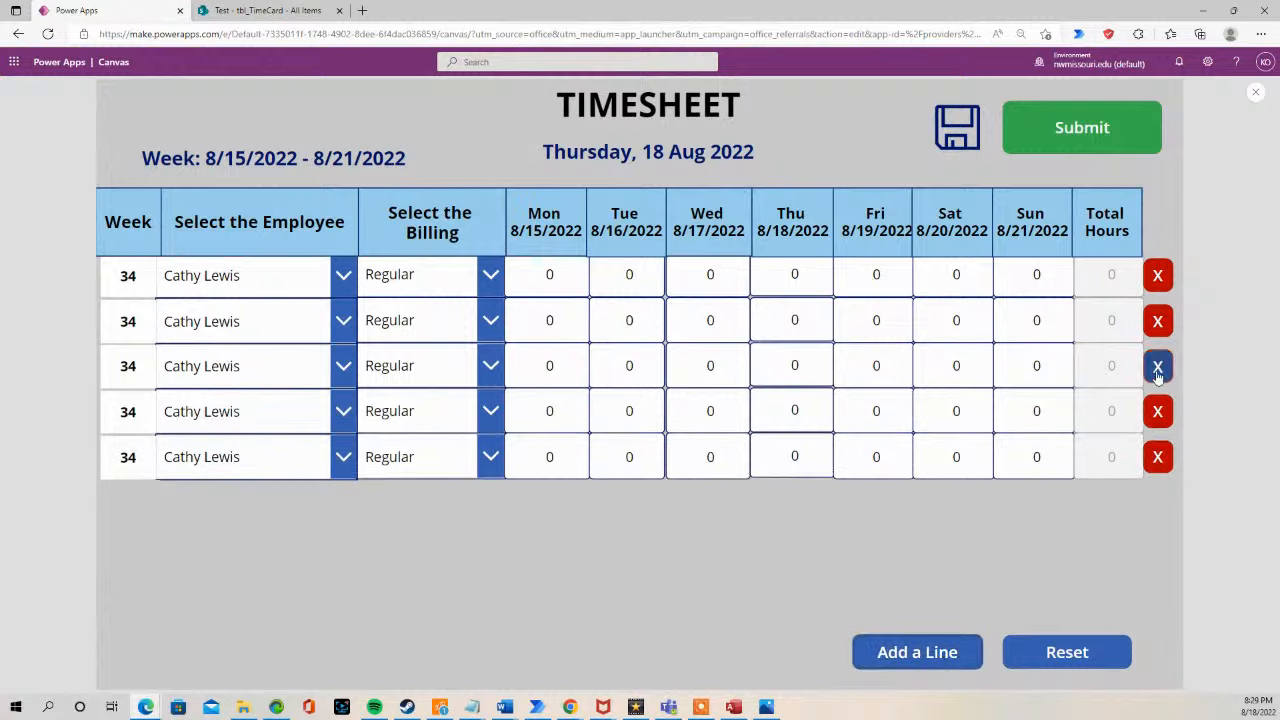
# Step: Enter 6 hours each for Sunday, Saturday and Thursday on the second timesheet line
pyautogui.click(1016, 323)
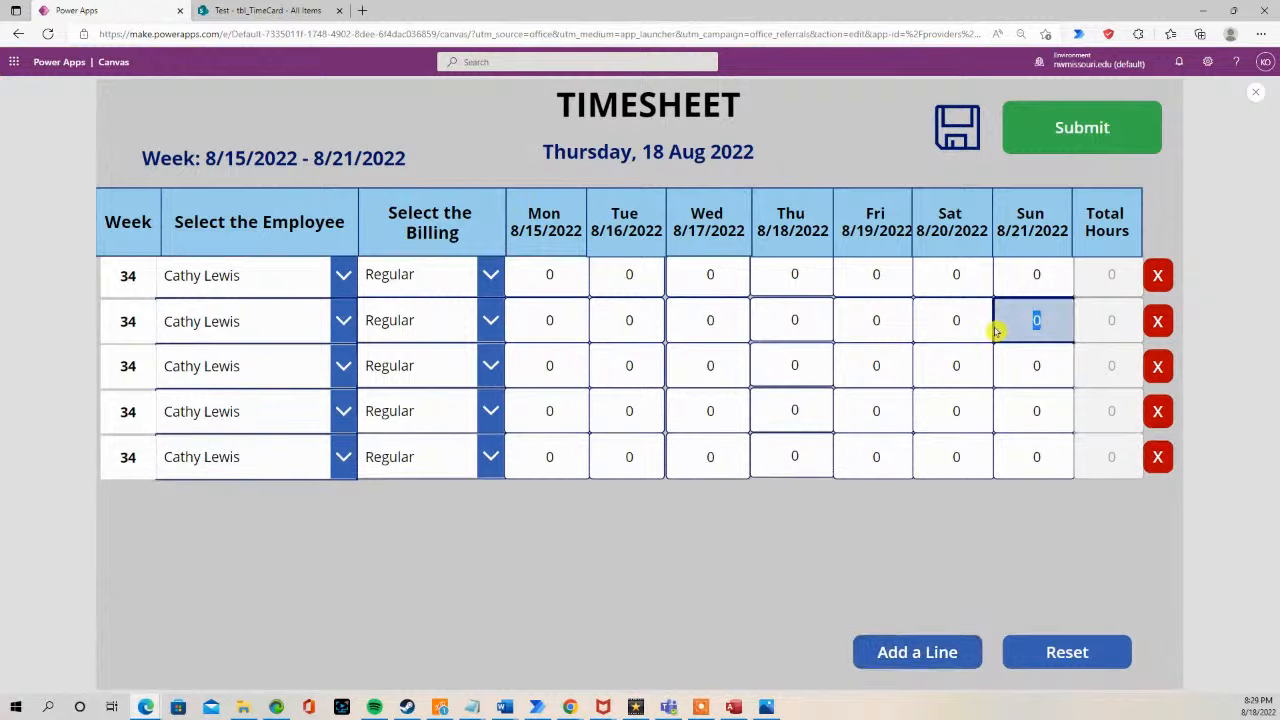
pyautogui.write('6')
pyautogui.click(934, 323)
pyautogui.write('6')
pyautogui.click(800, 322)
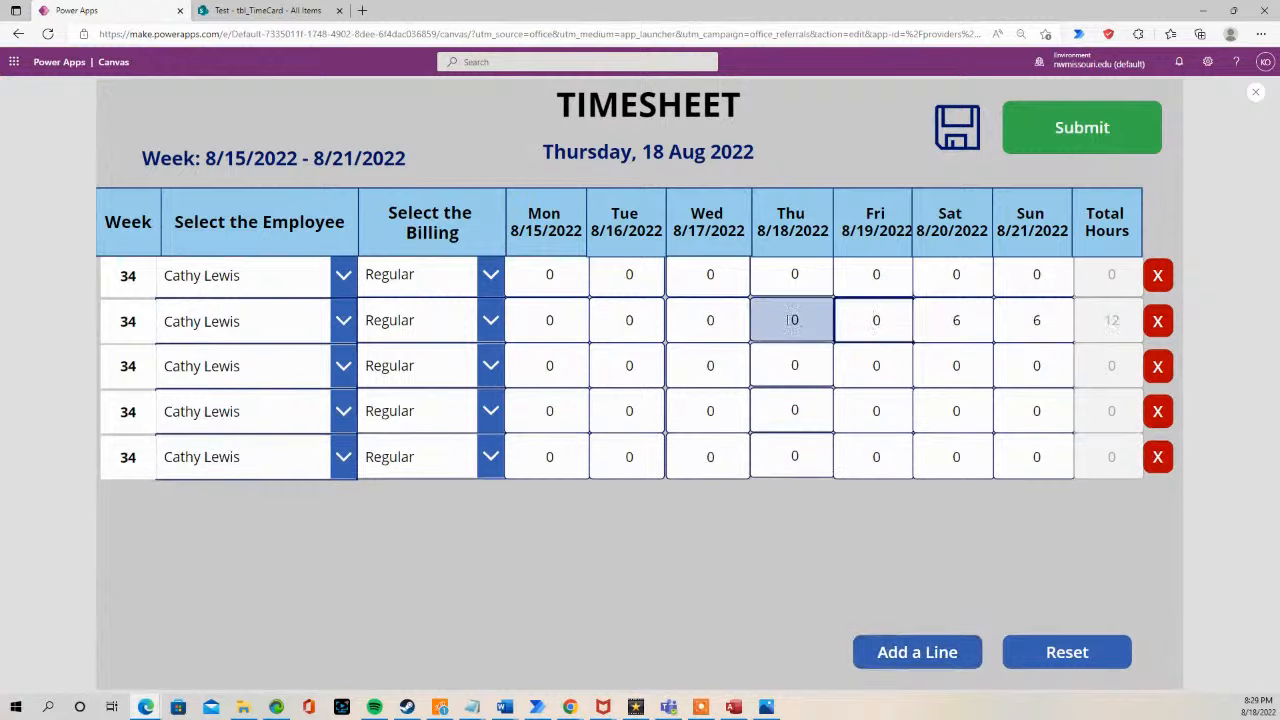
pyautogui.write('6')
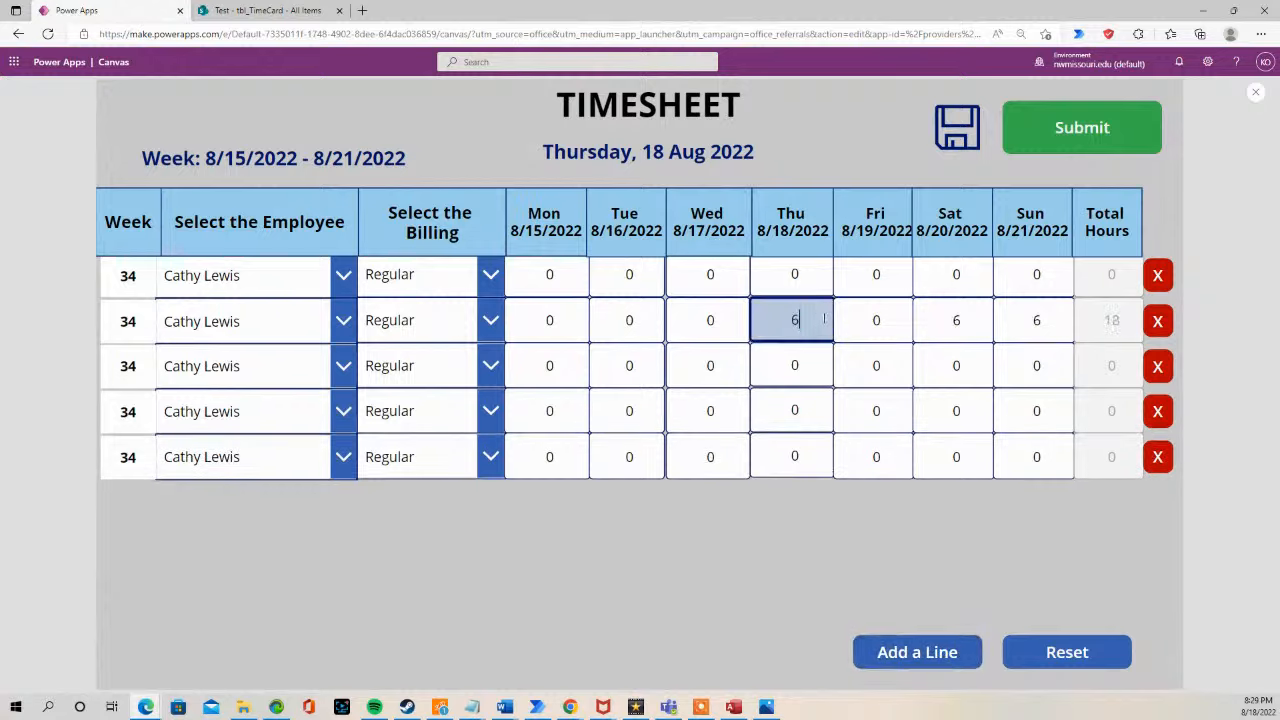
# Step: Delete every timesheet line except the first with the row X buttons, starting with the second line
pyautogui.click(1160, 328)
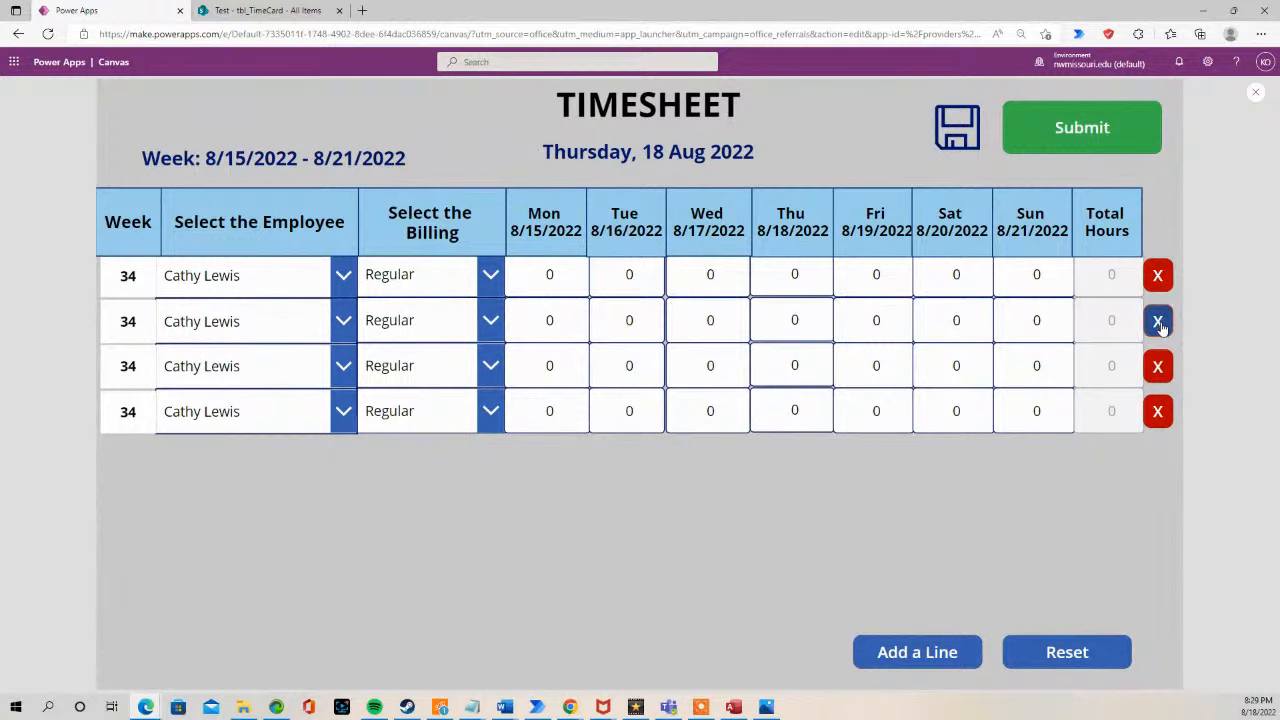
pyautogui.click(1160, 328)
pyautogui.click(1160, 374)
pyautogui.click(1162, 316)
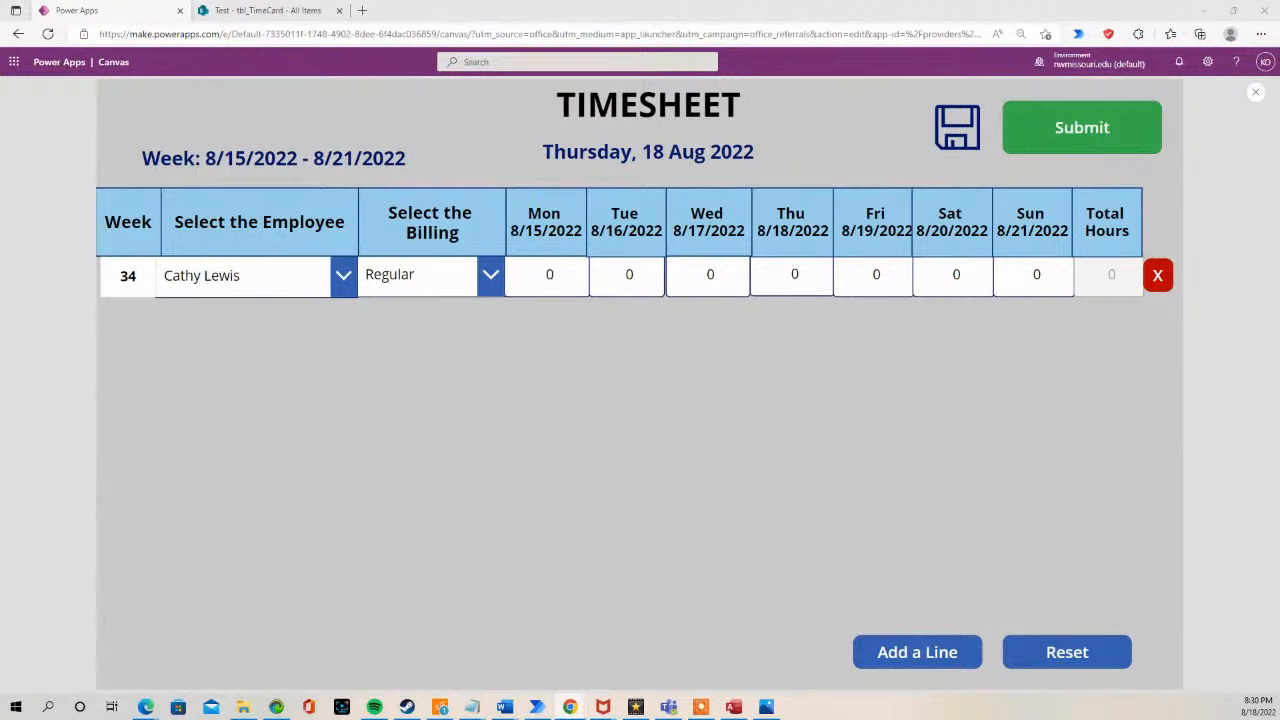
# Step: Close the app preview and return to editing the timesheet screen
pyautogui.click(1255, 95)
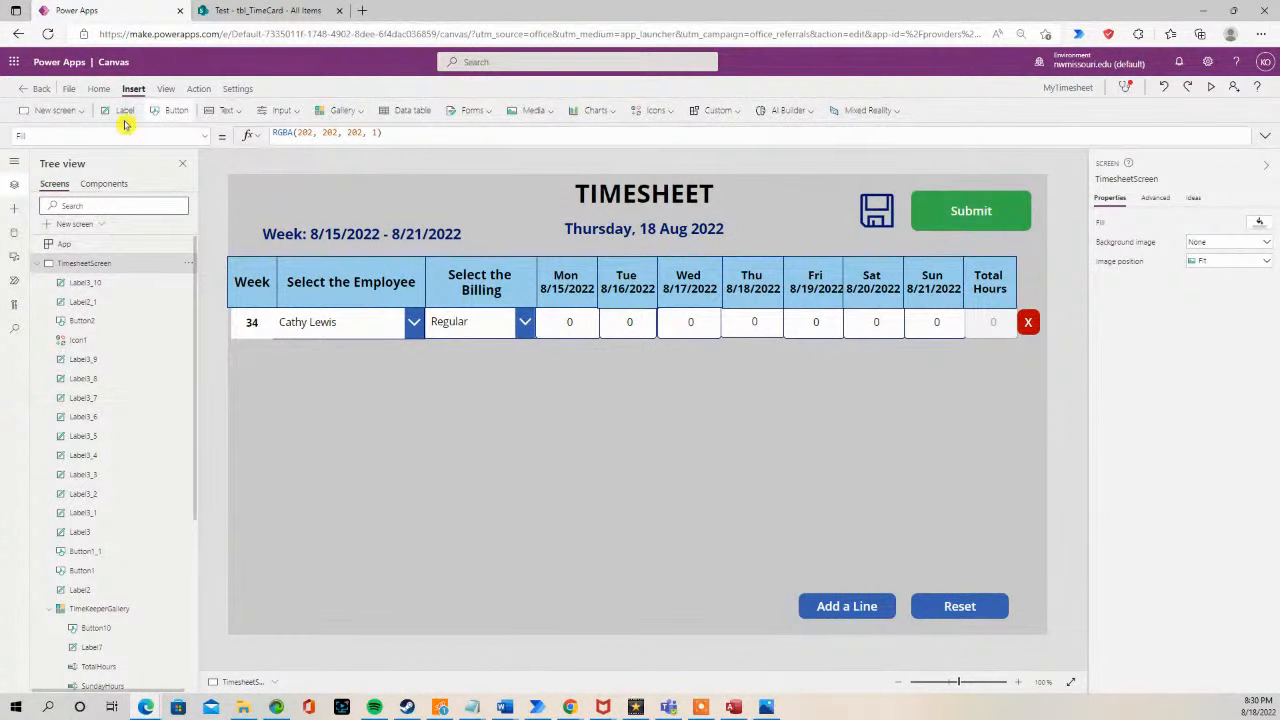
pyautogui.click(13, 209)
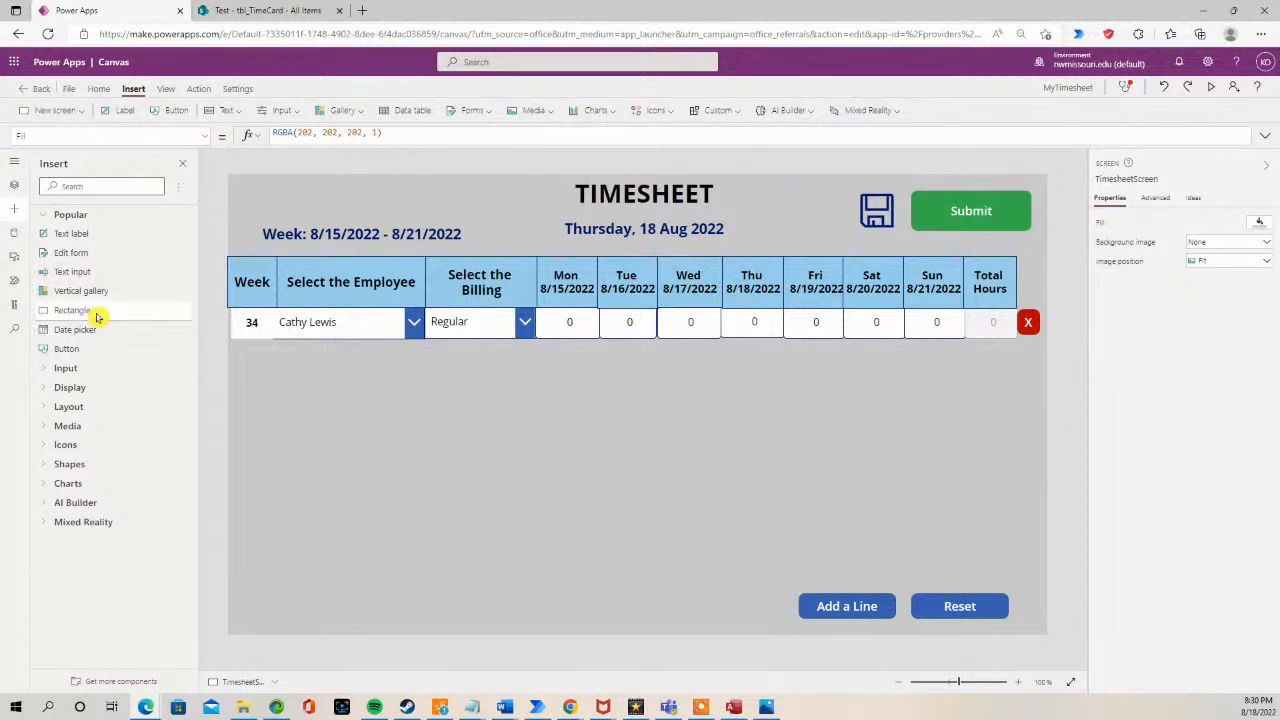
pyautogui.click(97, 317)
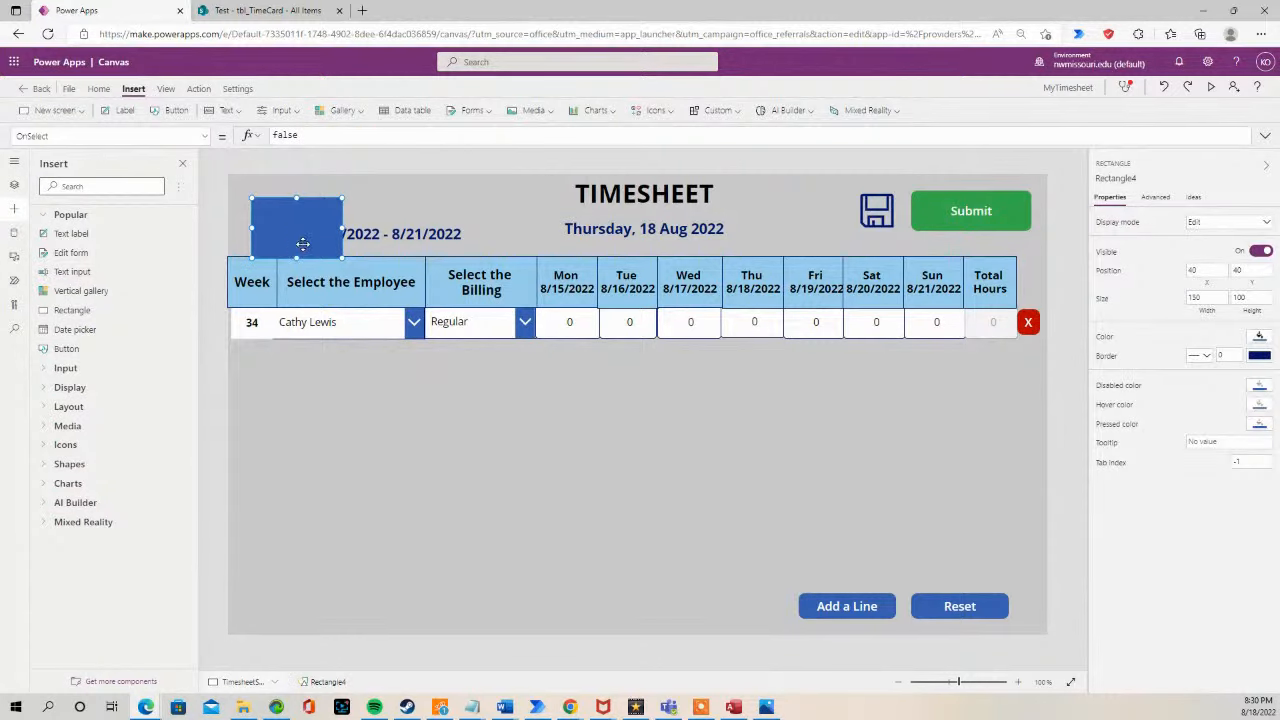
pyautogui.press('Delete')
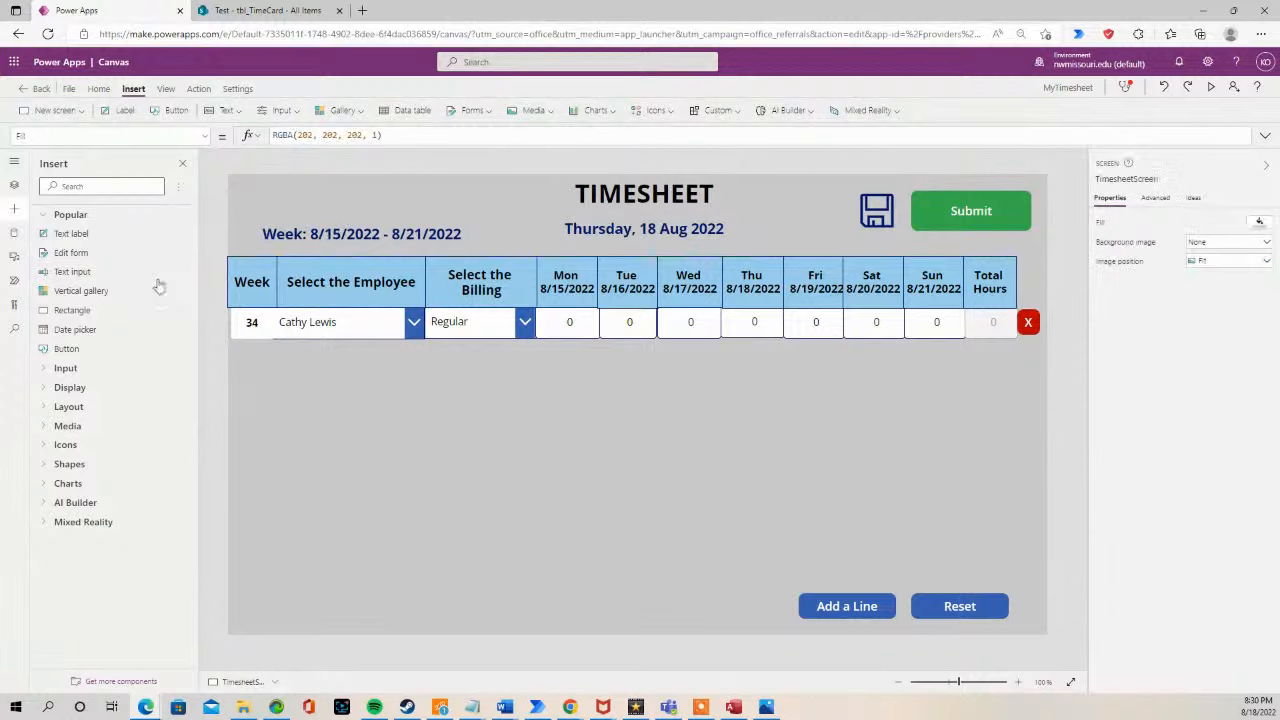
# Step: Add a new blank screen to the app and show the controls that can be inserted
pyautogui.click(79, 110)
pyautogui.click(63, 158)
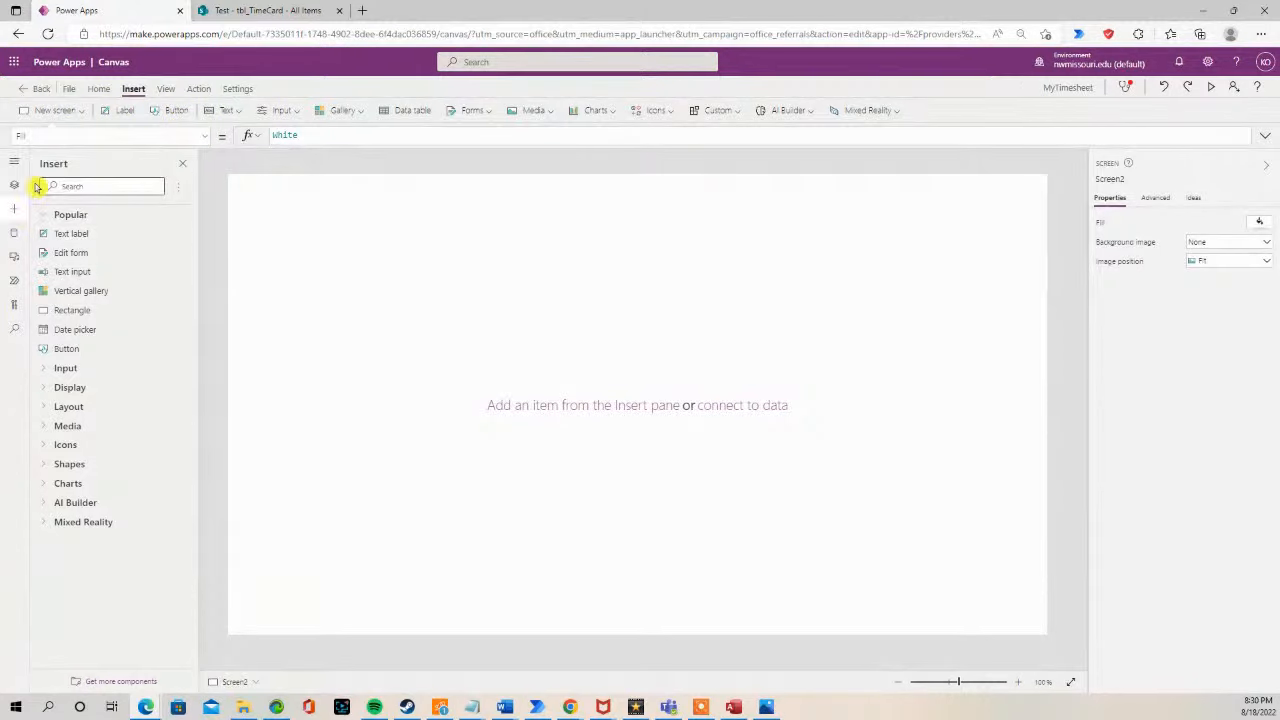
pyautogui.click(14, 211)
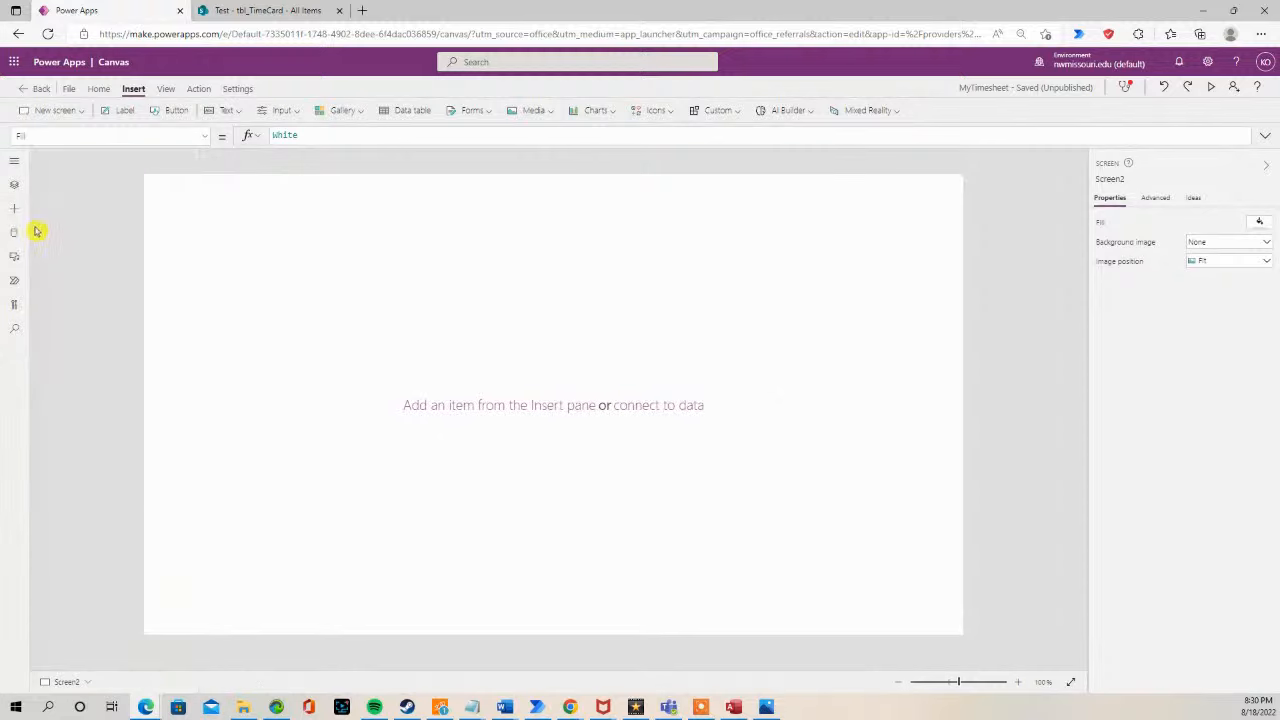
pyautogui.click(15, 211)
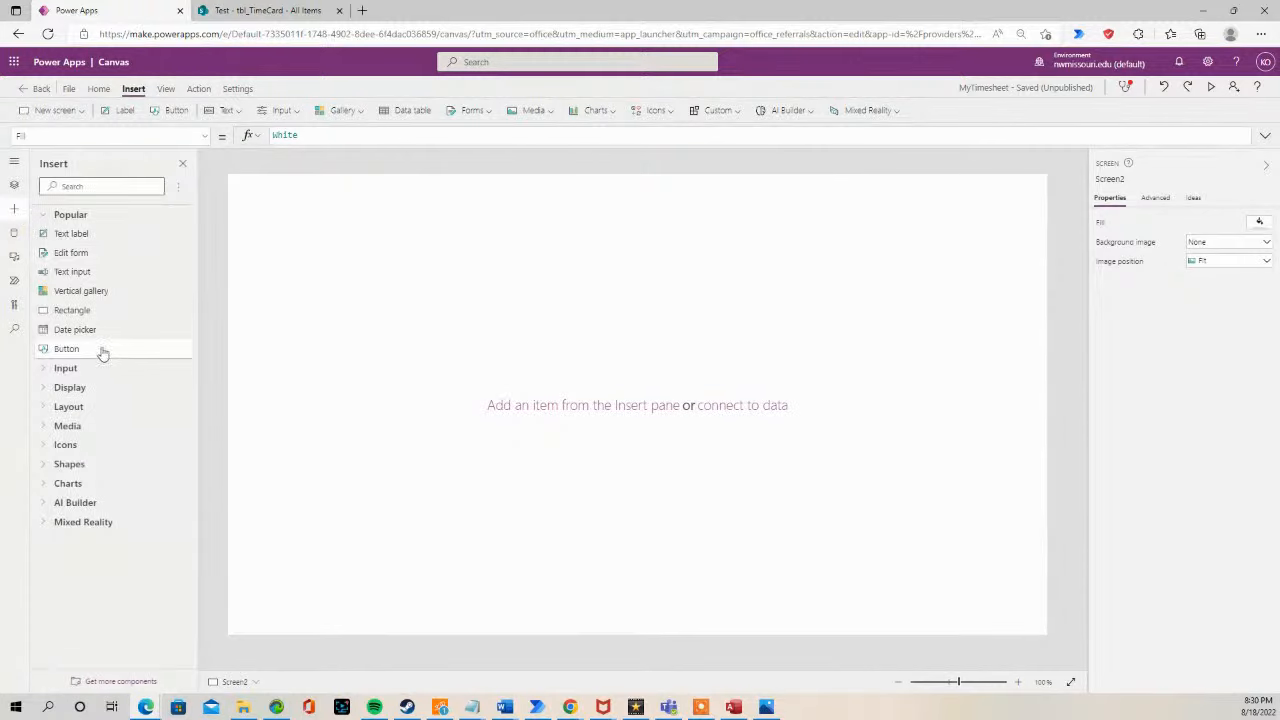
# Step: Insert a rectangle near the middle of the blank screen, about 560 wide and 360 high
pyautogui.click(185, 311)
pyautogui.moveTo(317, 239); pyautogui.dragTo(810, 480)
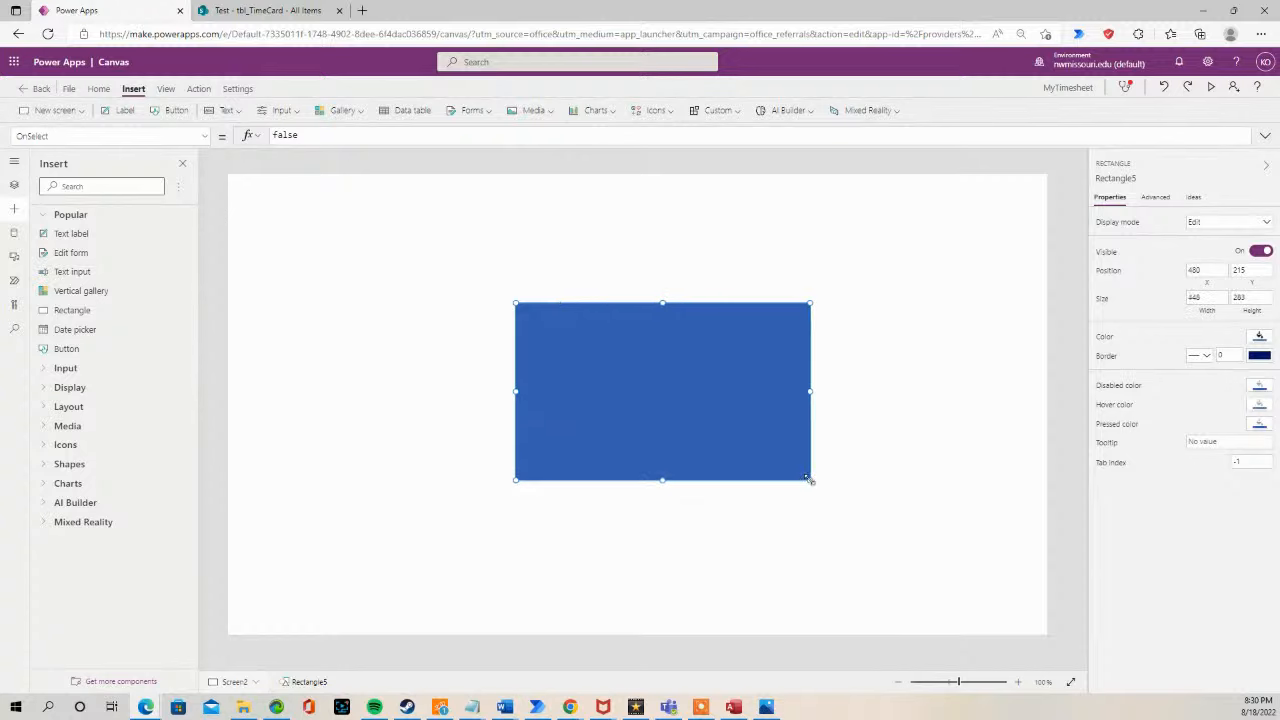
pyautogui.moveTo(700, 438); pyautogui.dragTo(676, 445)
pyautogui.moveTo(788, 488); pyautogui.dragTo(829, 530)
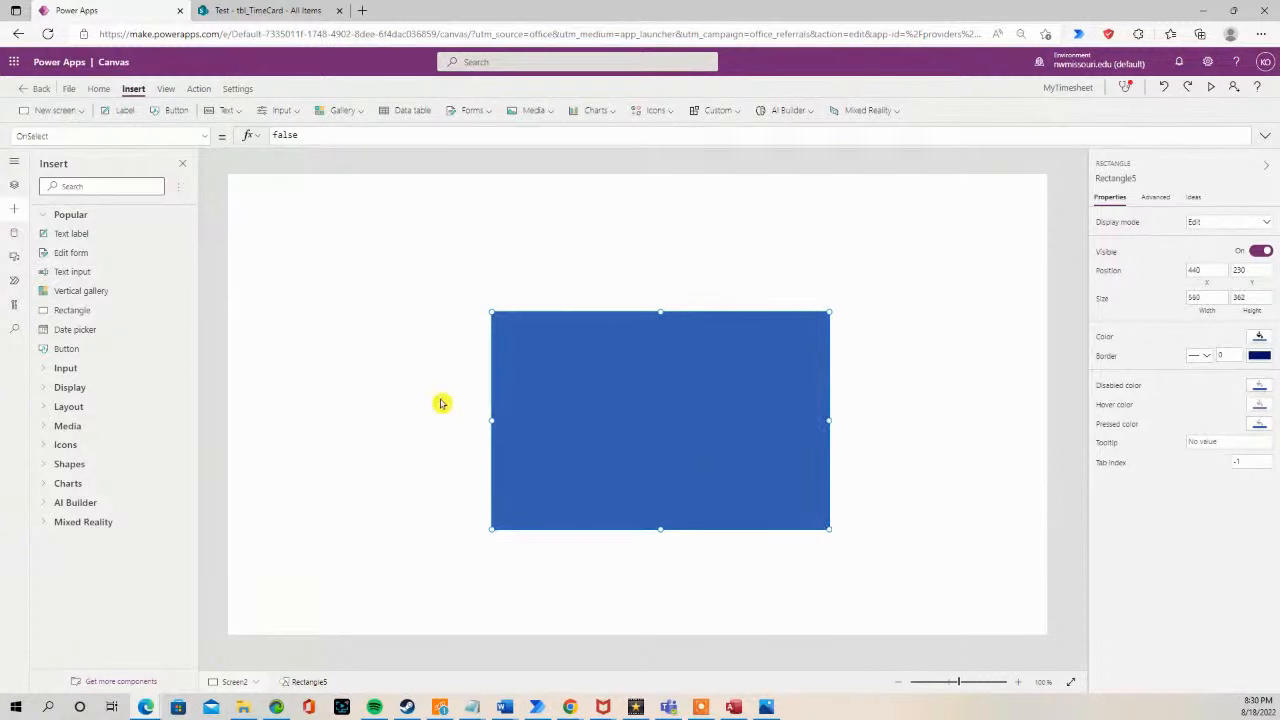
# Step: Add a second rectangle about 60 high across the upper edge of the blue rectangle and color it purple
pyautogui.click(80, 311)
pyautogui.moveTo(294, 233); pyautogui.dragTo(826, 346)
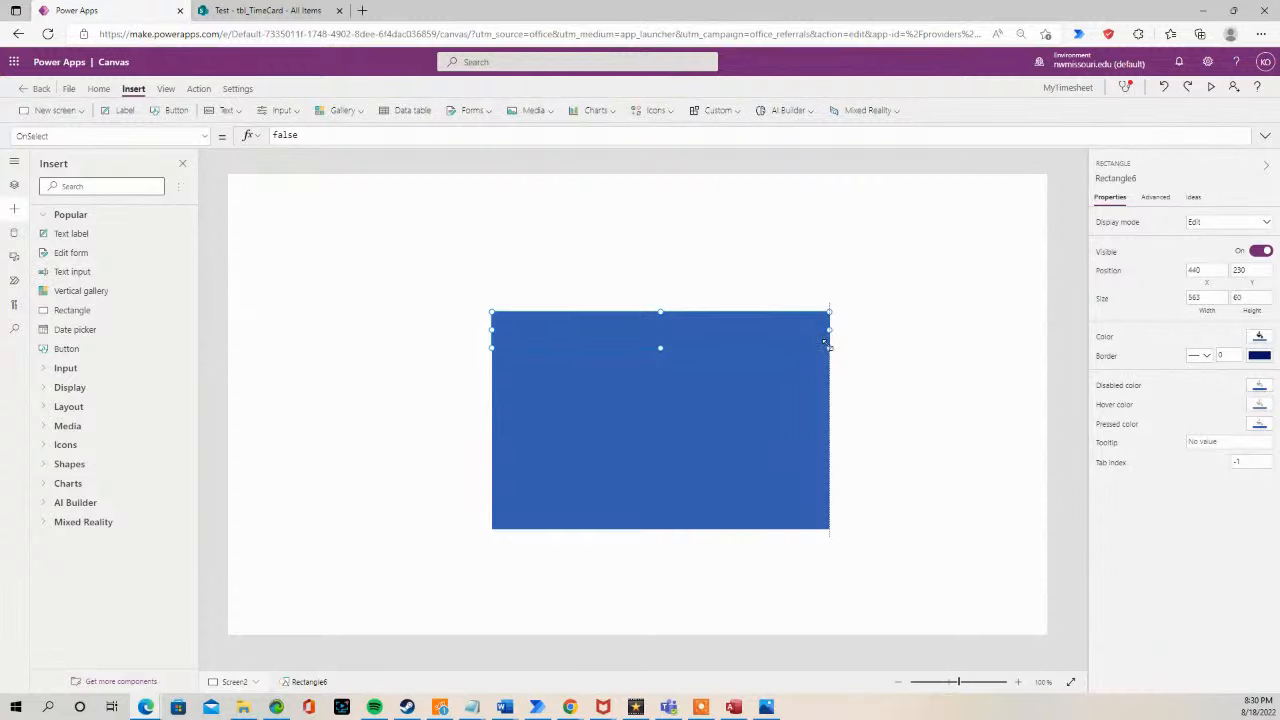
pyautogui.click(1262, 340)
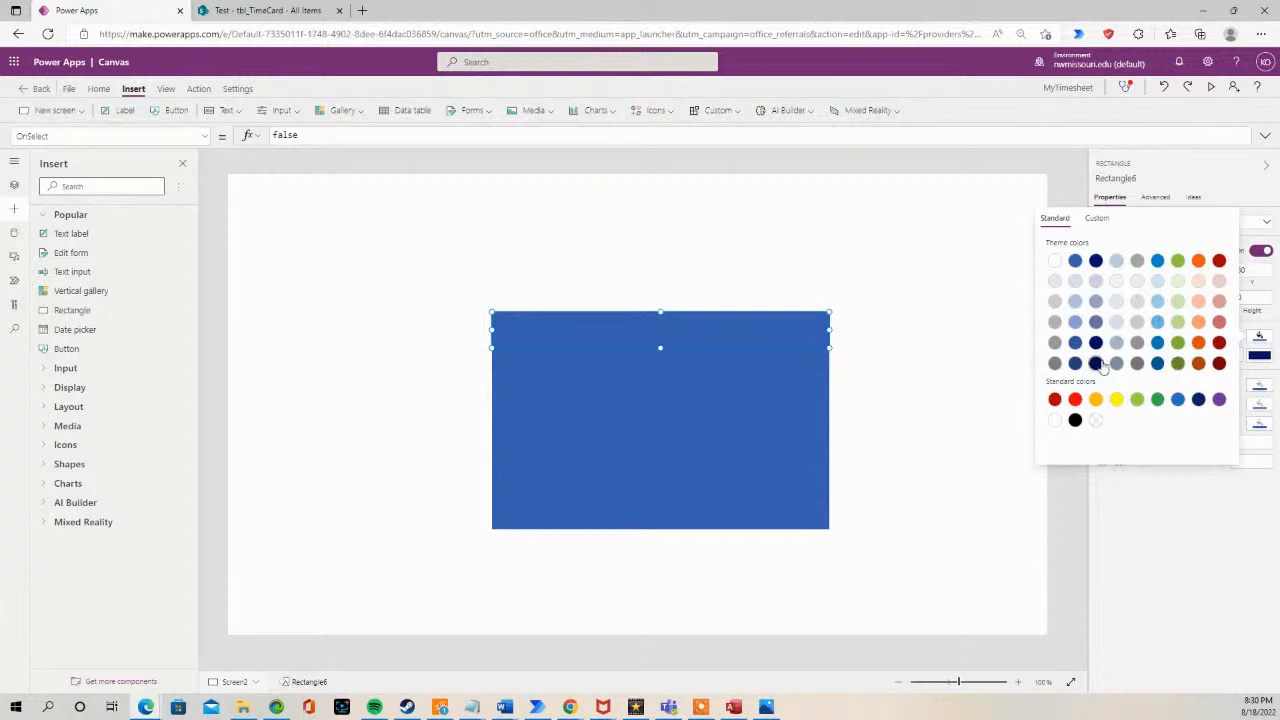
pyautogui.click(1219, 399)
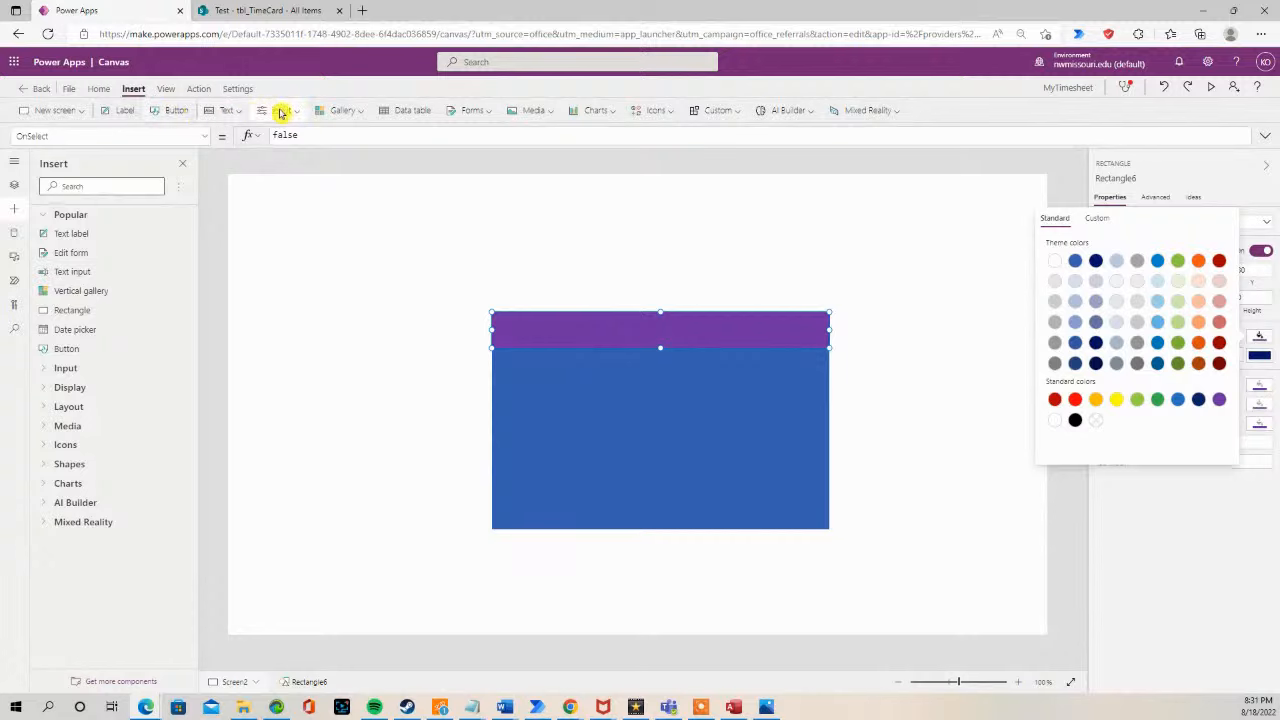
# Step: Insert a text label in the middle of the purple band and center its text
pyautogui.click(226, 112)
pyautogui.click(229, 134)
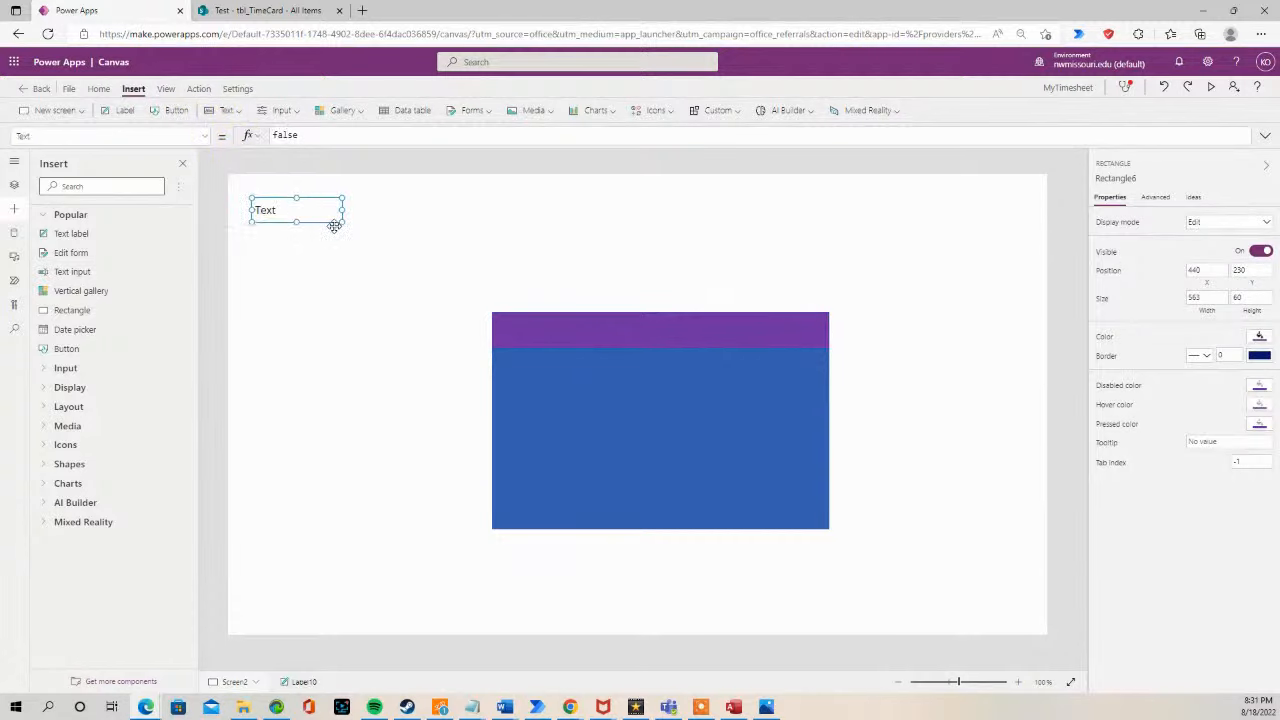
pyautogui.moveTo(295, 205); pyautogui.dragTo(644, 320)
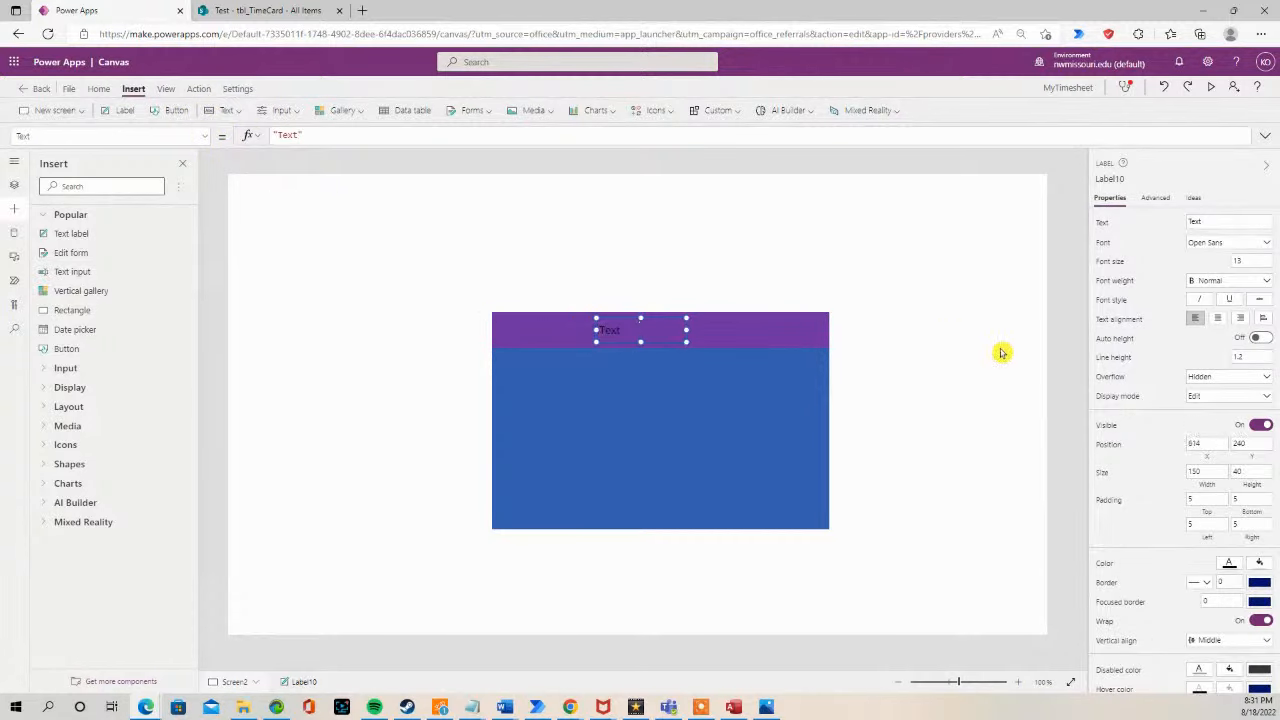
pyautogui.click(99, 89)
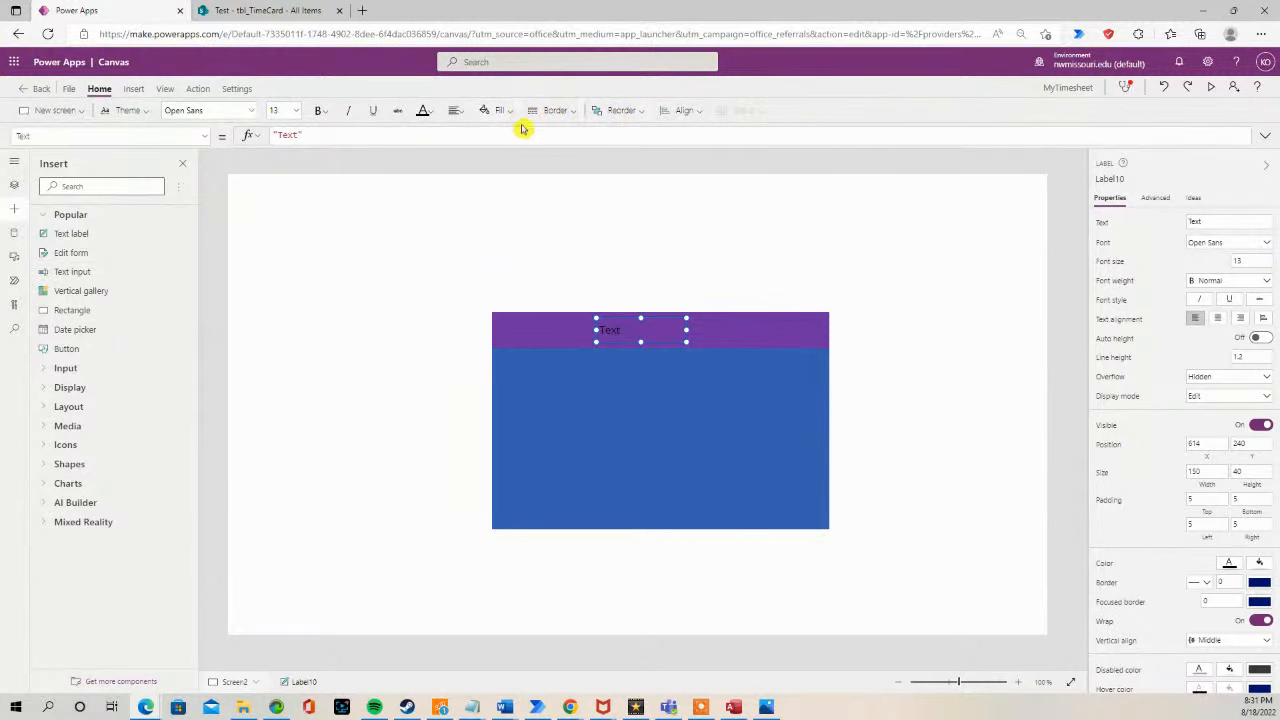
pyautogui.click(456, 112)
pyautogui.click(476, 155)
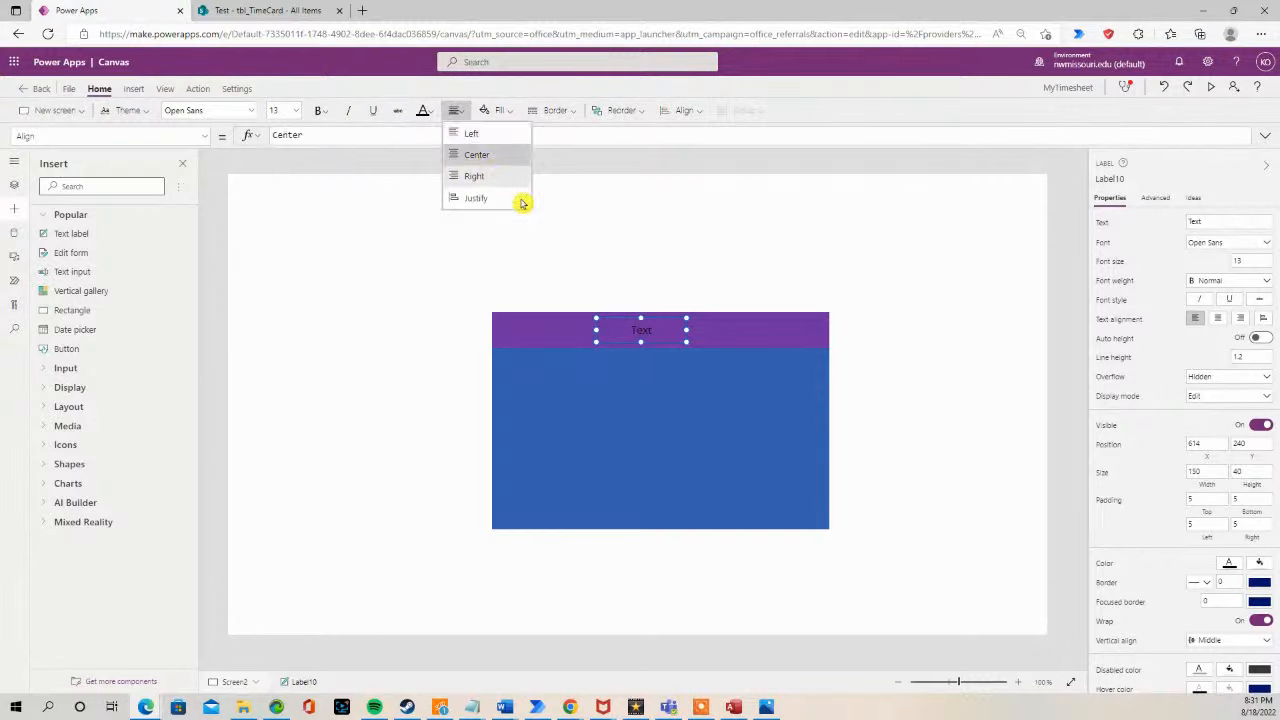
# Step: Change the label's text to Saved Data and widen the label to about 204
pyautogui.click(640, 333)
pyautogui.doubleClick(641, 329)
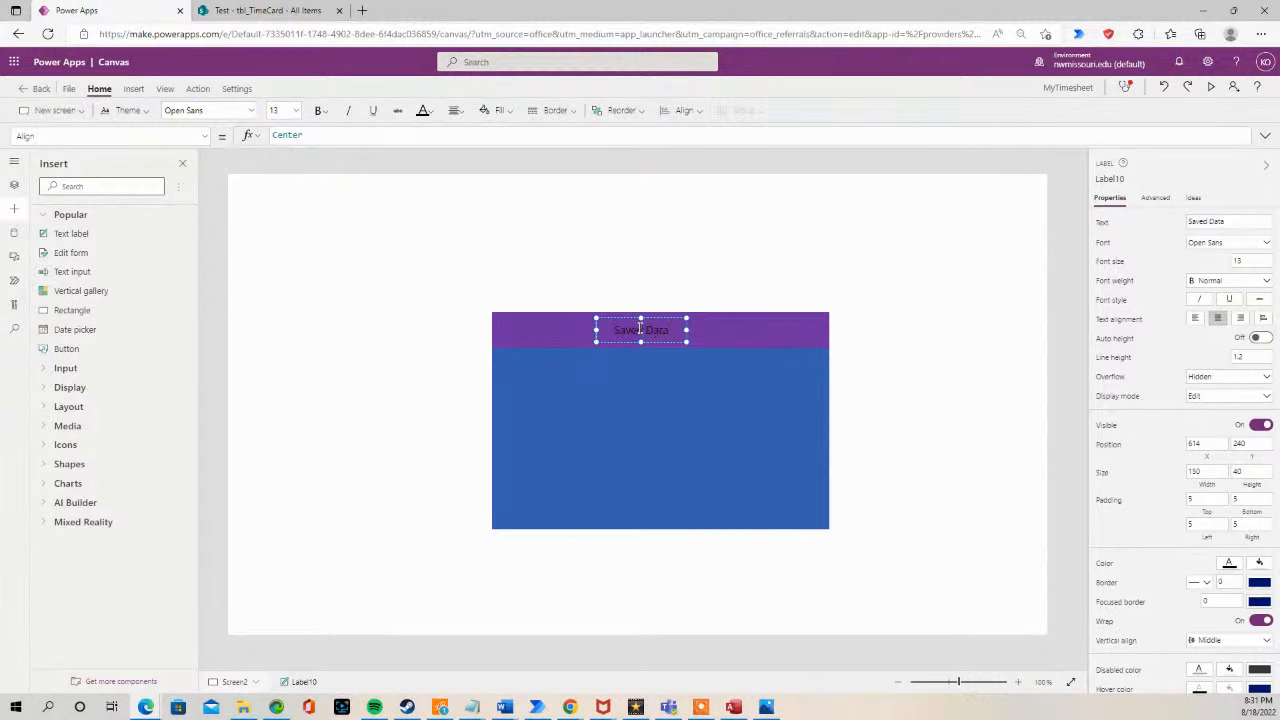
pyautogui.moveTo(686, 329); pyautogui.dragTo(718, 329)
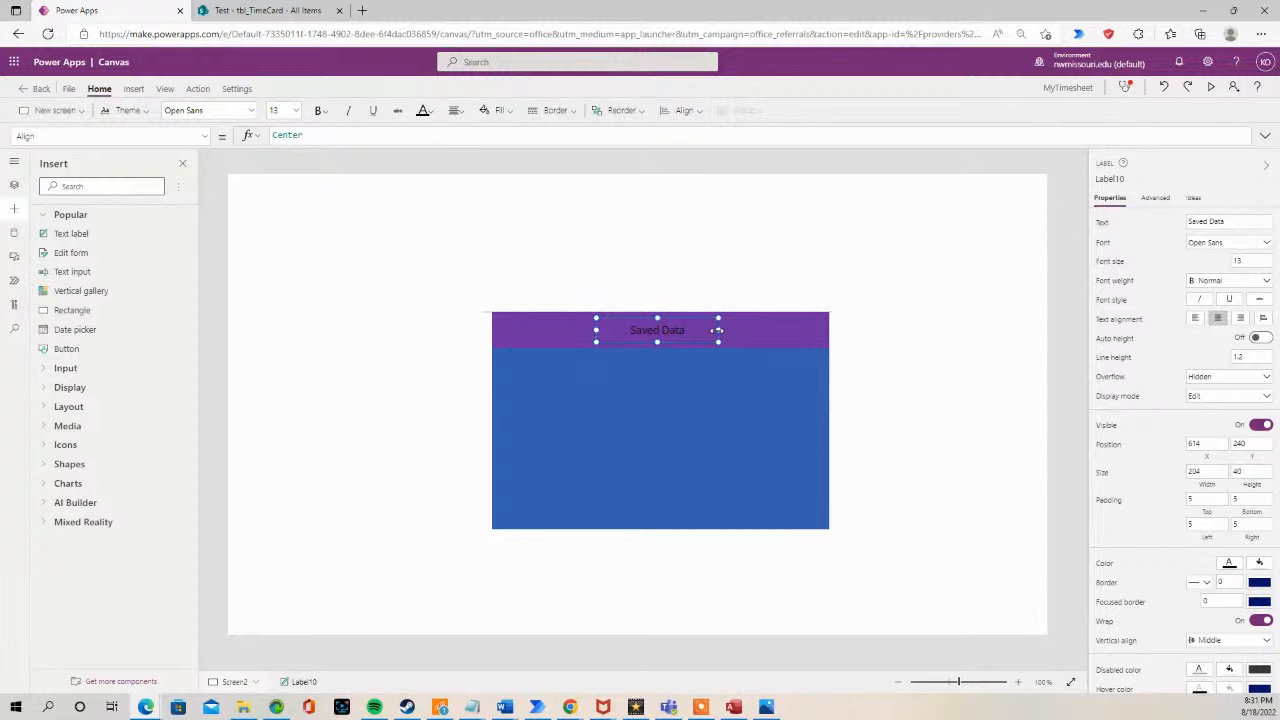
# Step: Set the Saved Data label's font size to 15 and its text color to white
pyautogui.click(1225, 261)
pyautogui.write('15')
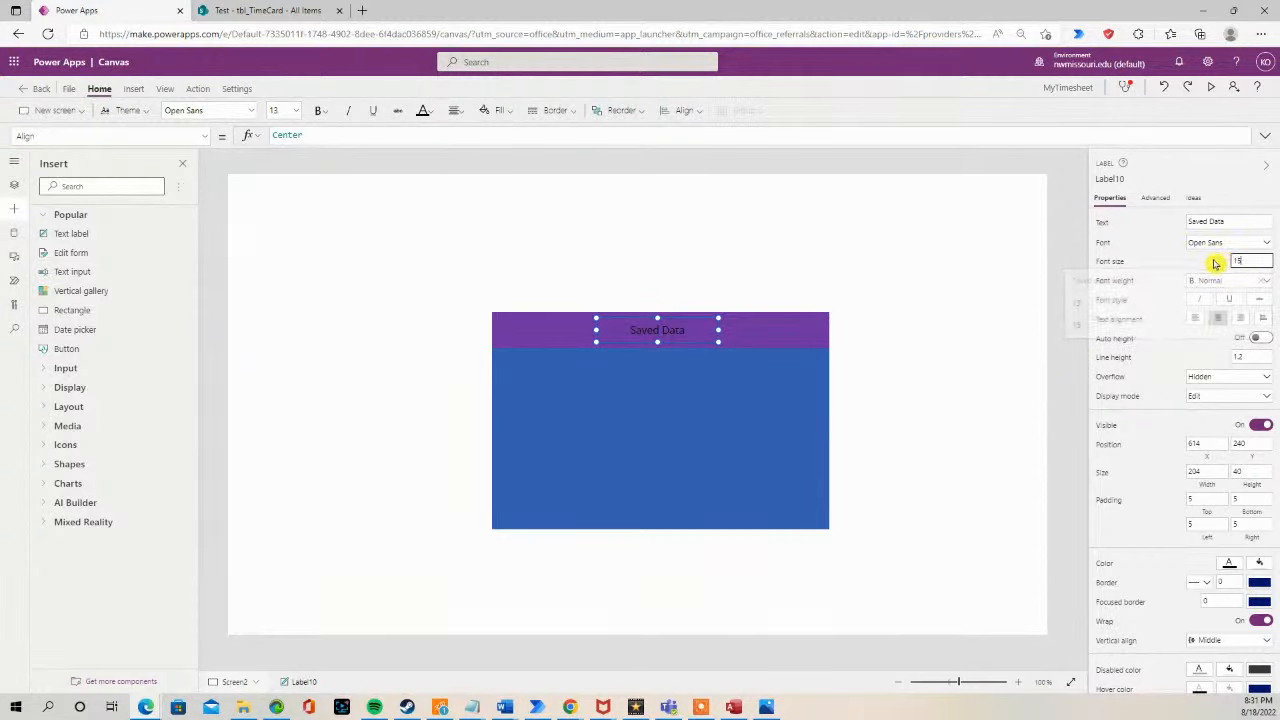
pyautogui.click(1223, 221)
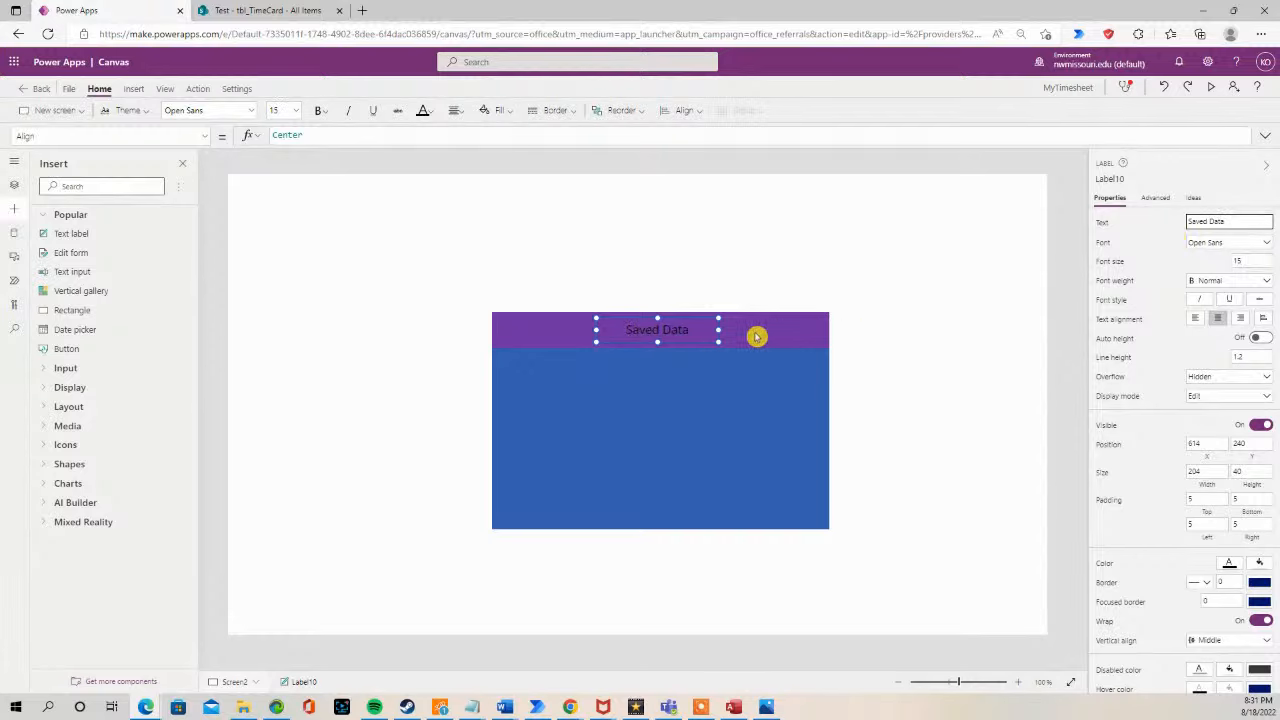
pyautogui.click(434, 112)
pyautogui.click(430, 173)
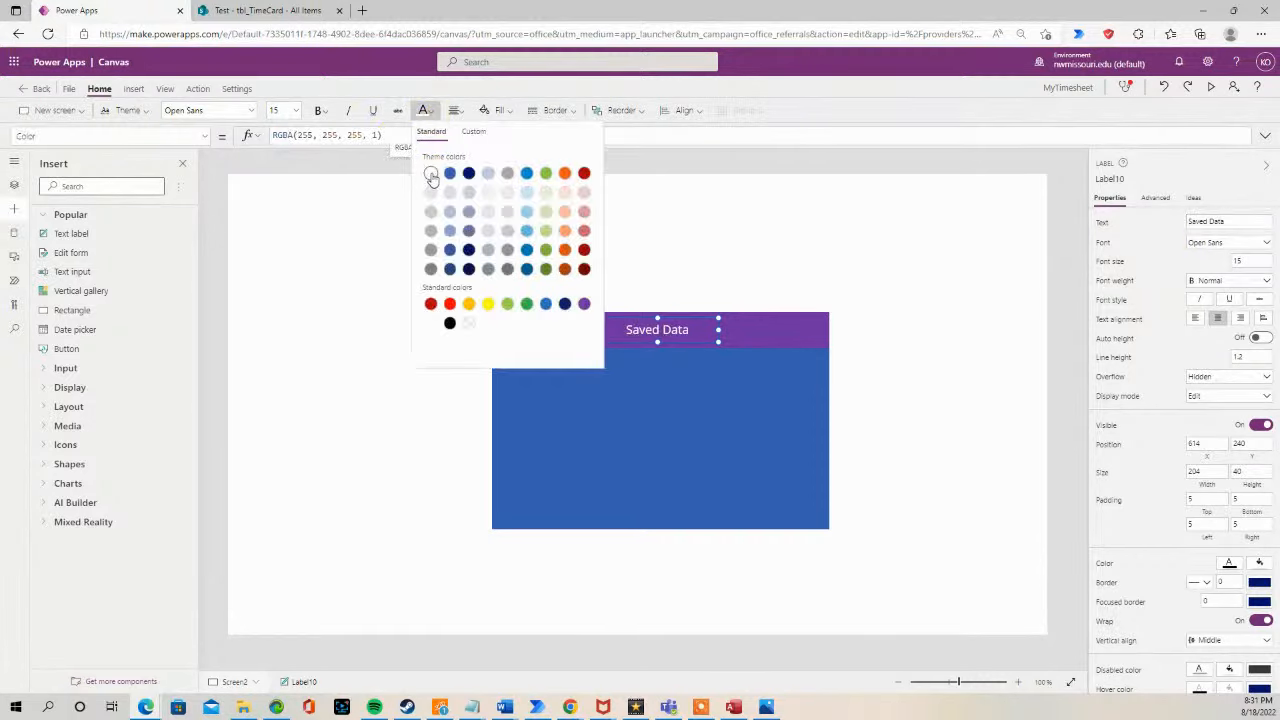
pyautogui.click(742, 326)
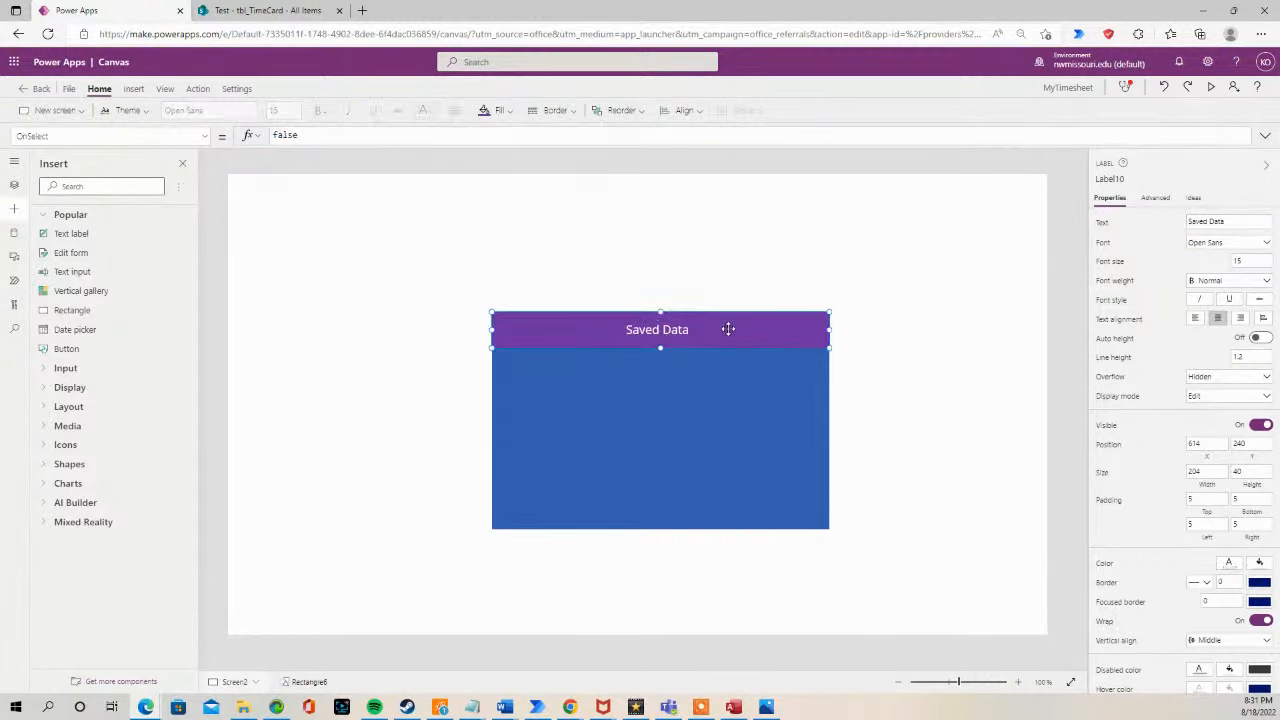
pyautogui.click(905, 360)
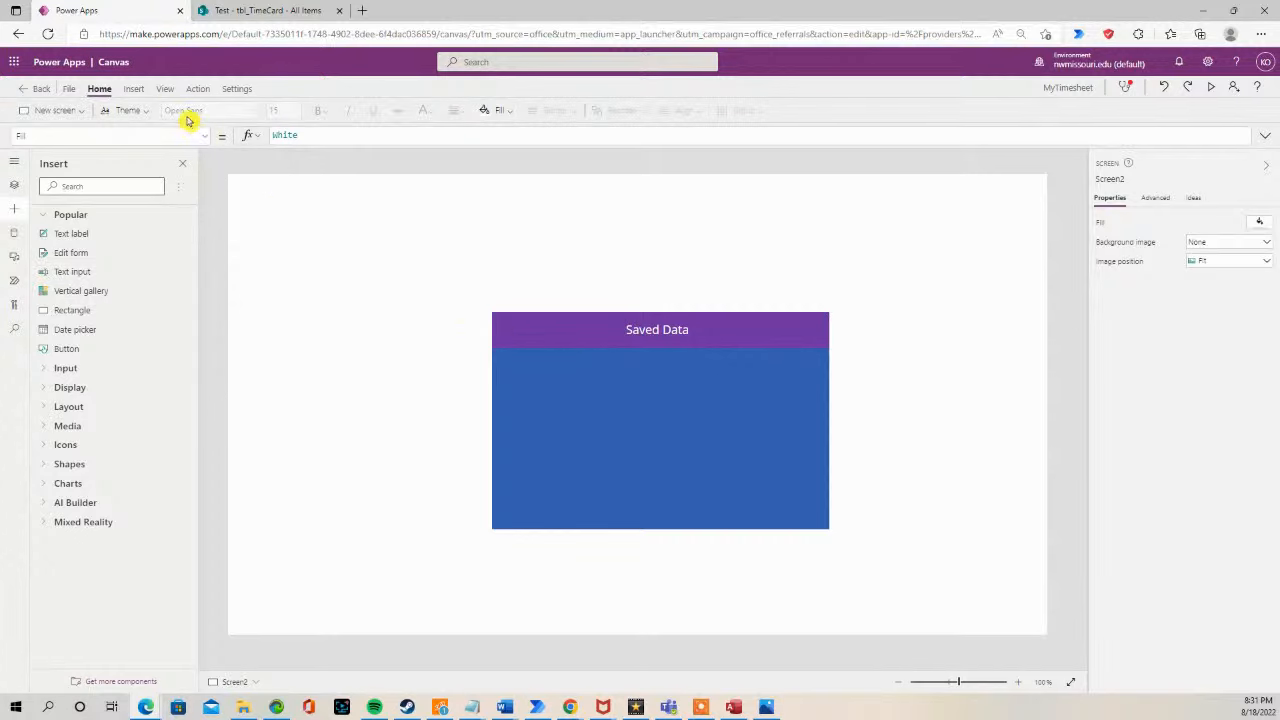
# Step: Insert a blank gallery, shrink it to clear most of the screen, and connect it to the tbl_TimeCard data source
pyautogui.click(134, 89)
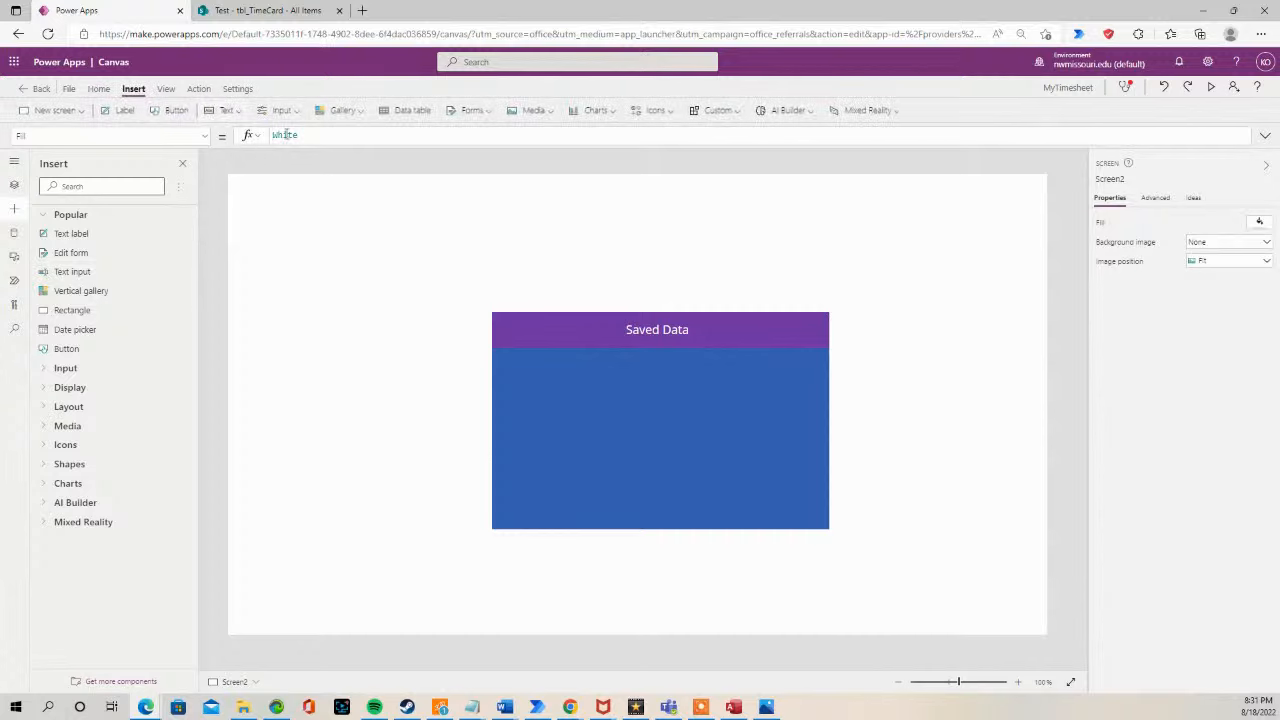
pyautogui.click(352, 110)
pyautogui.click(362, 249)
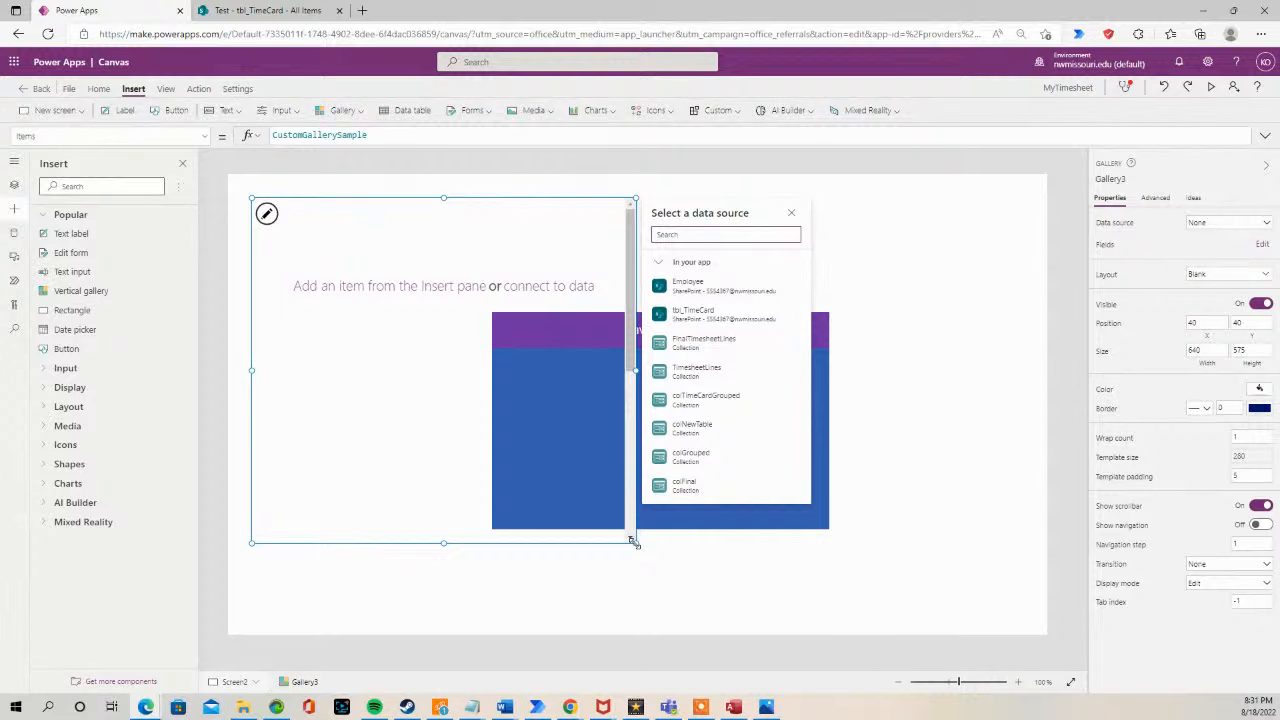
pyautogui.moveTo(632, 541); pyautogui.dragTo(475, 342)
pyautogui.click(440, 217)
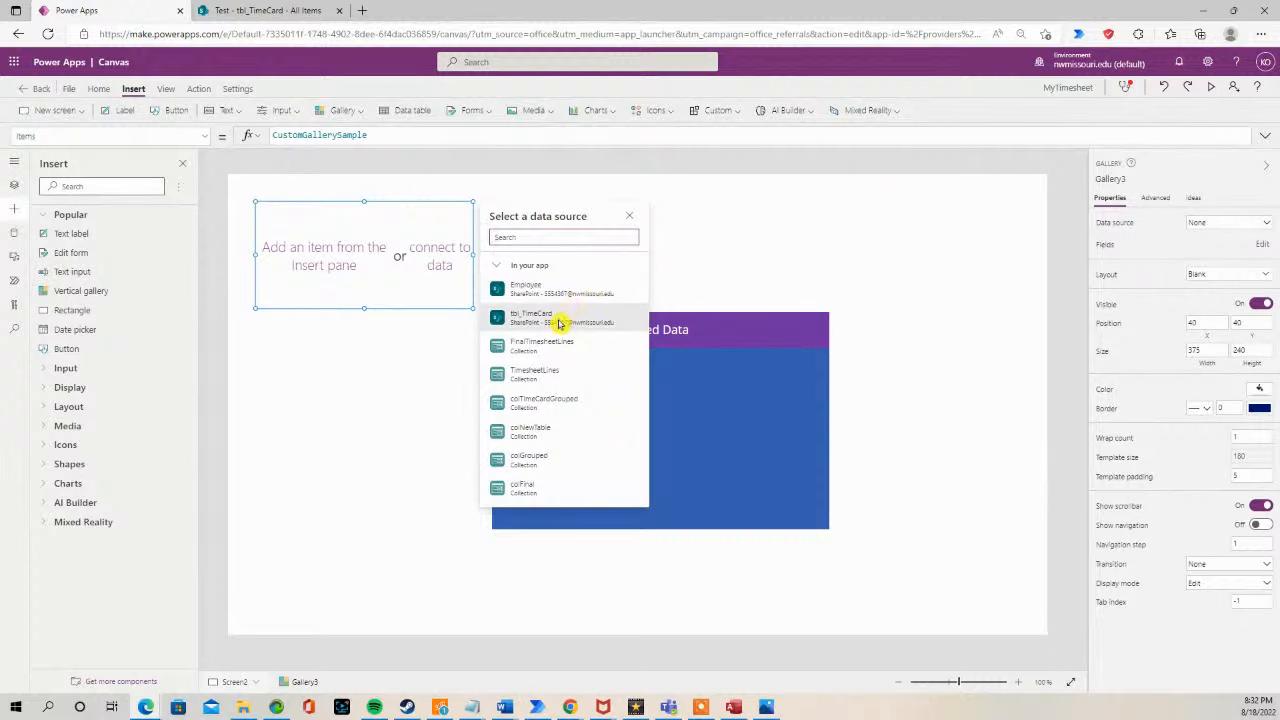
pyautogui.moveTo(537, 322)
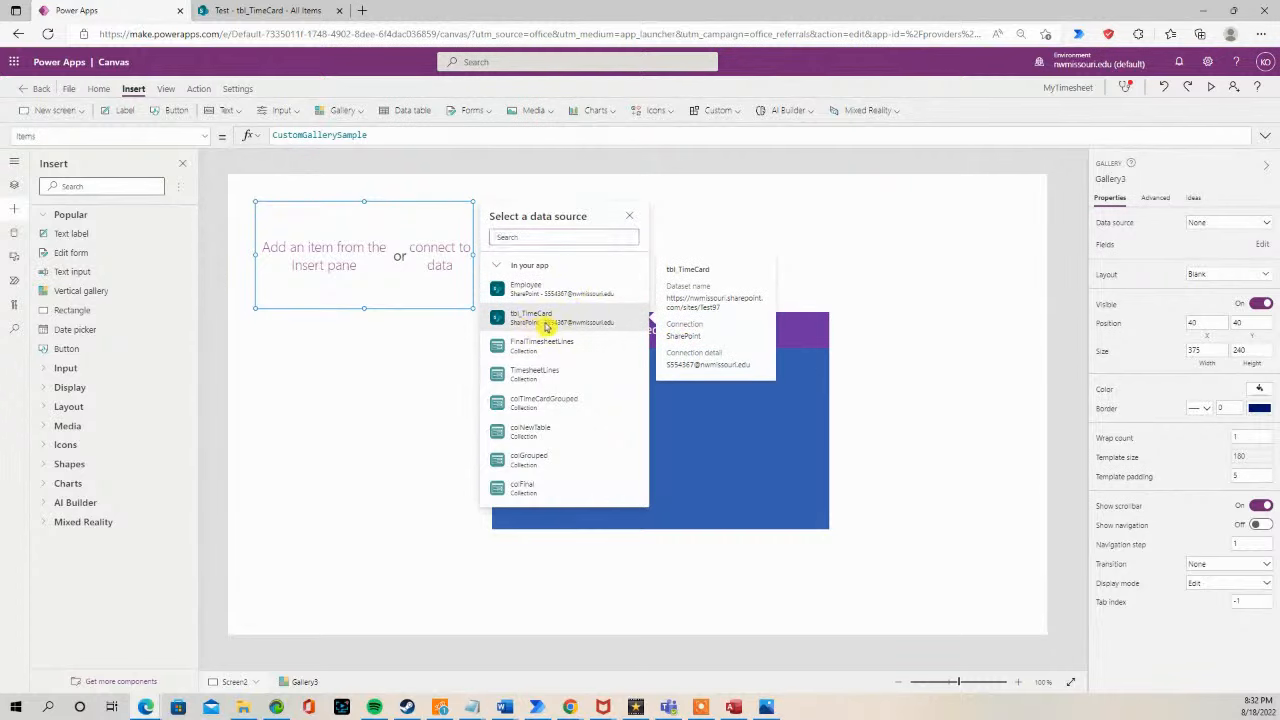
pyautogui.click(543, 323)
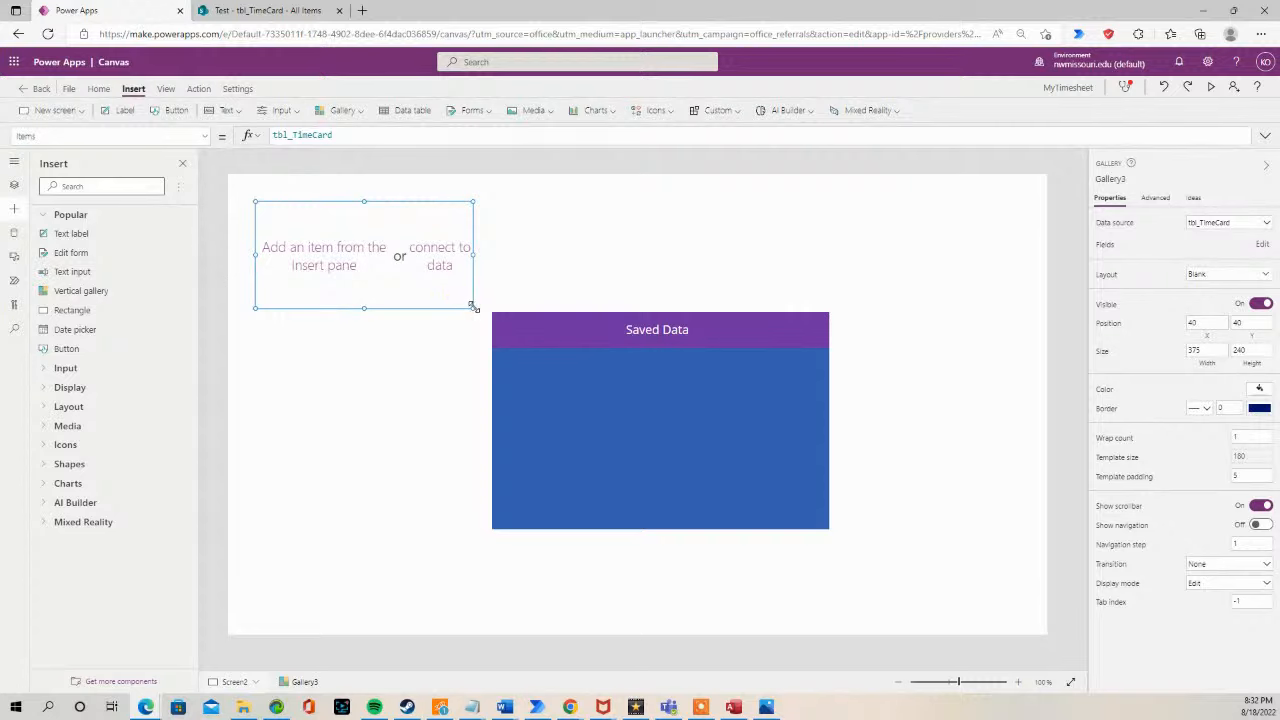
# Step: Enlarge the gallery slightly and move it onto the blue rectangle below the Saved Data header
pyautogui.moveTo(474, 310); pyautogui.dragTo(481, 329)
pyautogui.click(434, 403)
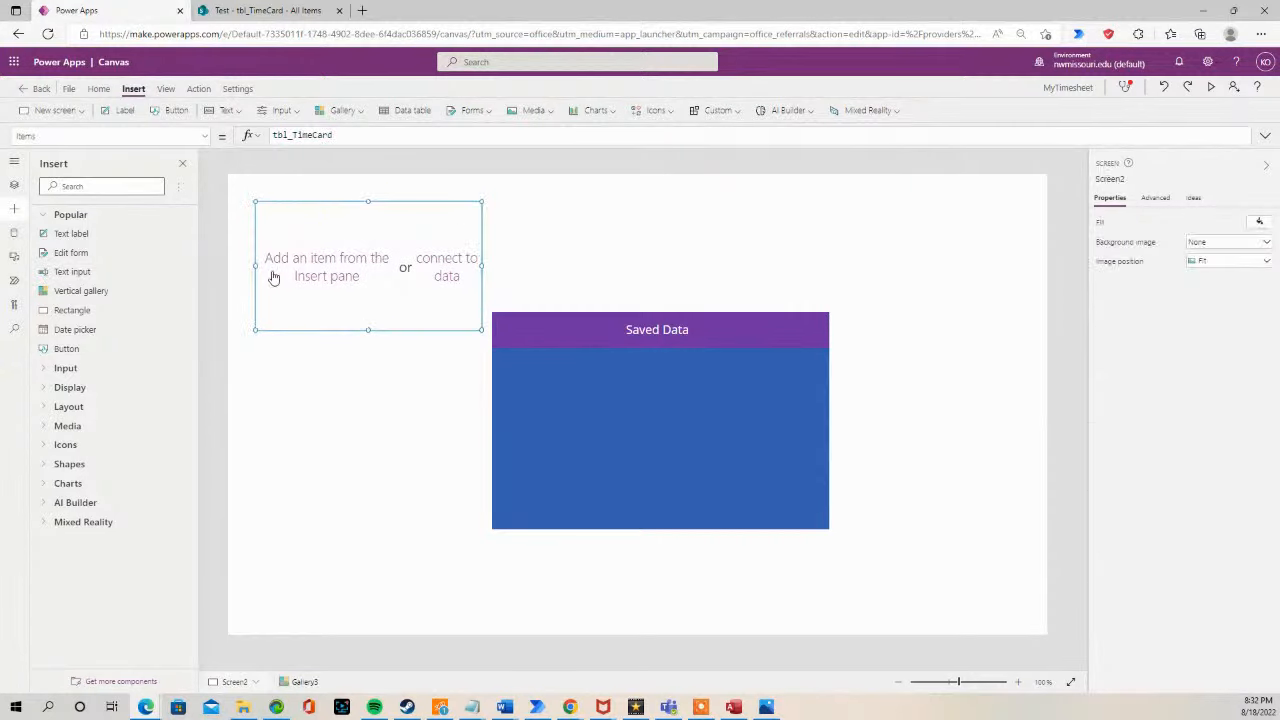
pyautogui.click(389, 277)
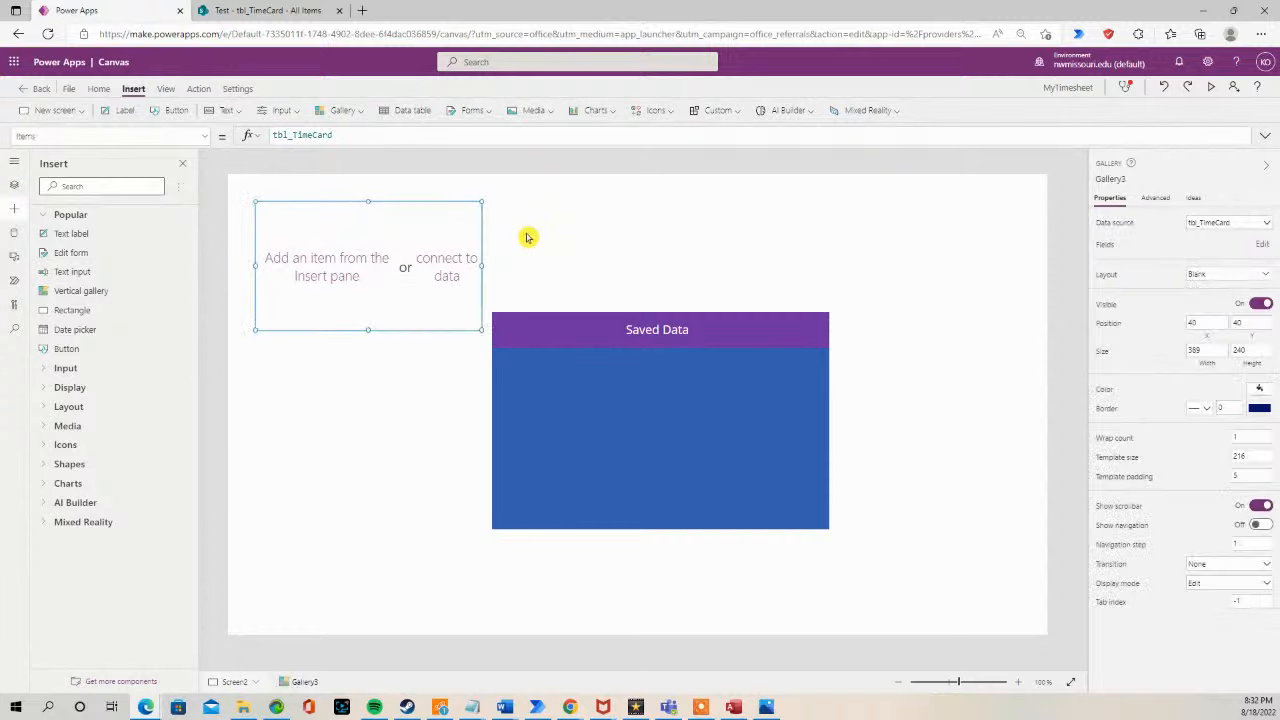
pyautogui.click(511, 300)
pyautogui.click(520, 387)
pyautogui.click(409, 386)
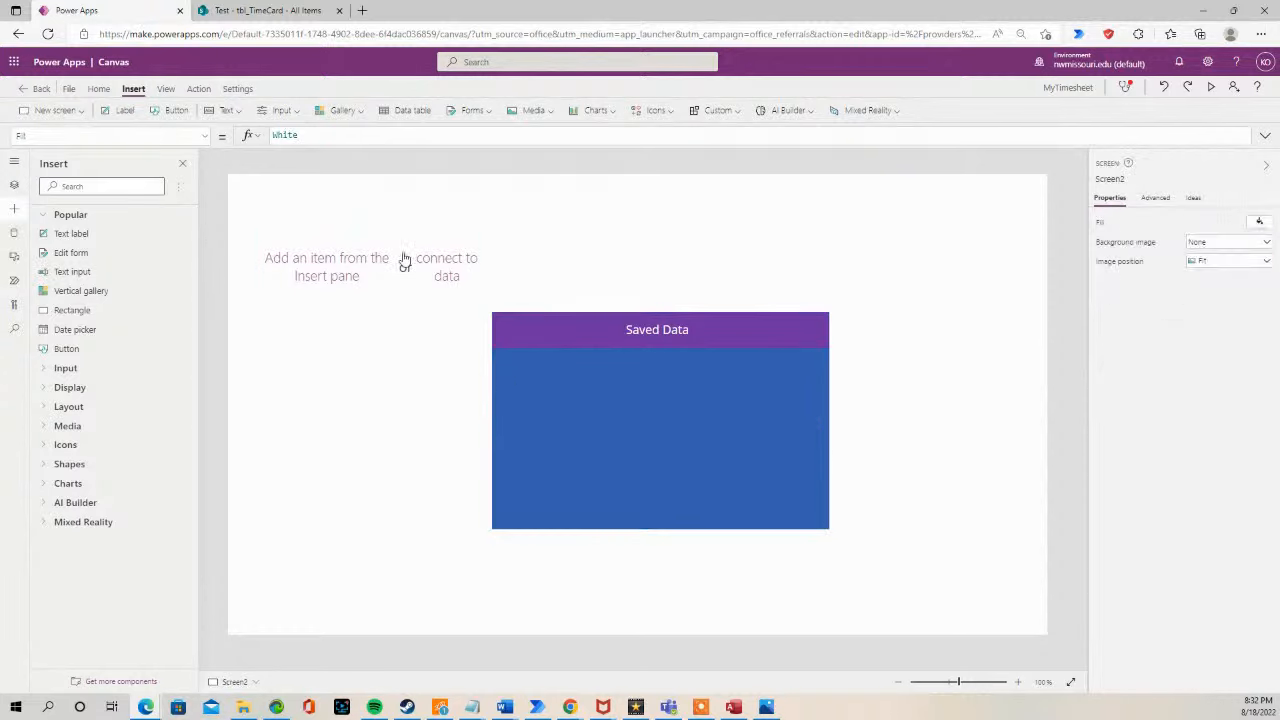
pyautogui.click(334, 227)
pyautogui.click(238, 274)
pyautogui.click(287, 227)
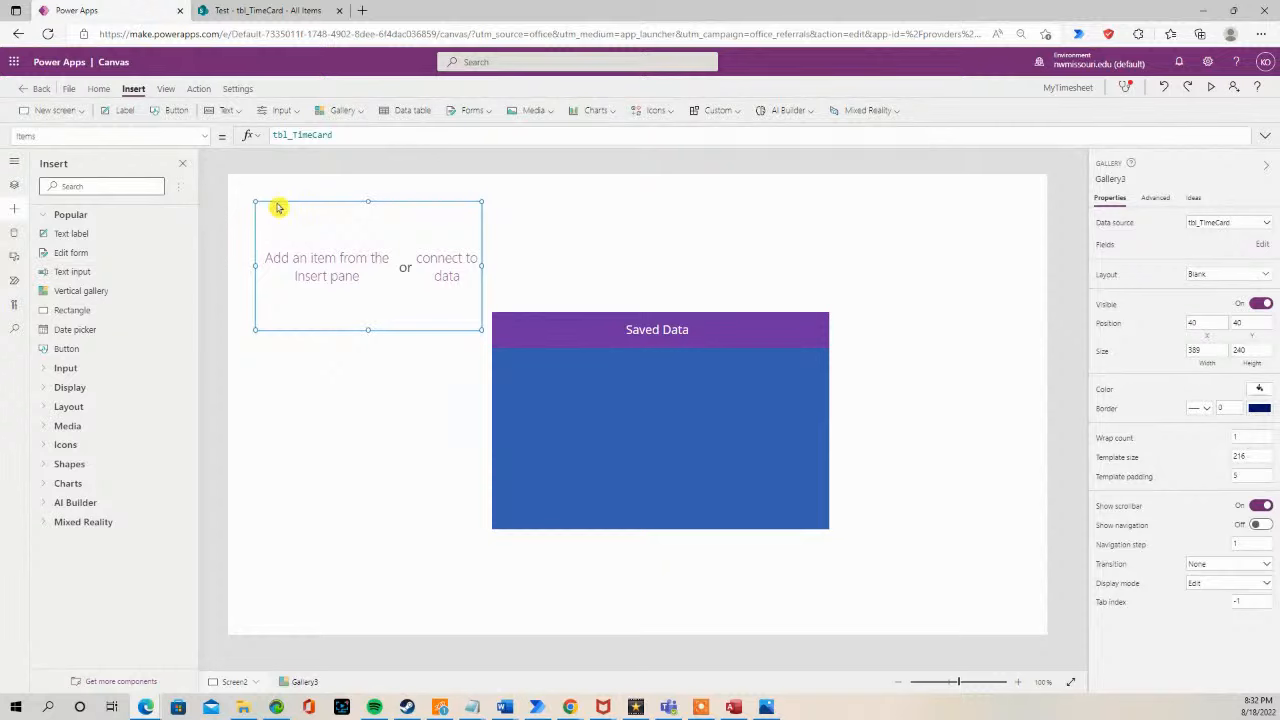
pyautogui.moveTo(278, 202); pyautogui.dragTo(563, 354)
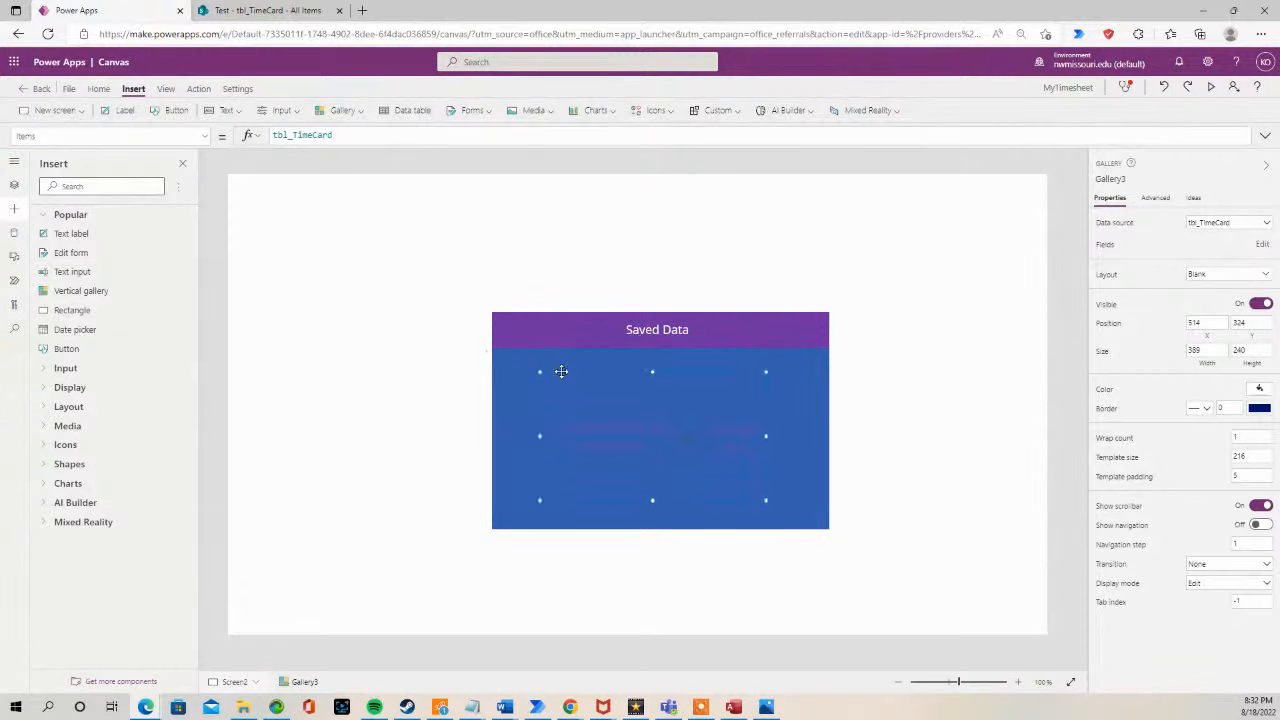
# Step: Open the TimesheetScreen and start the app preview
pyautogui.click(531, 400)
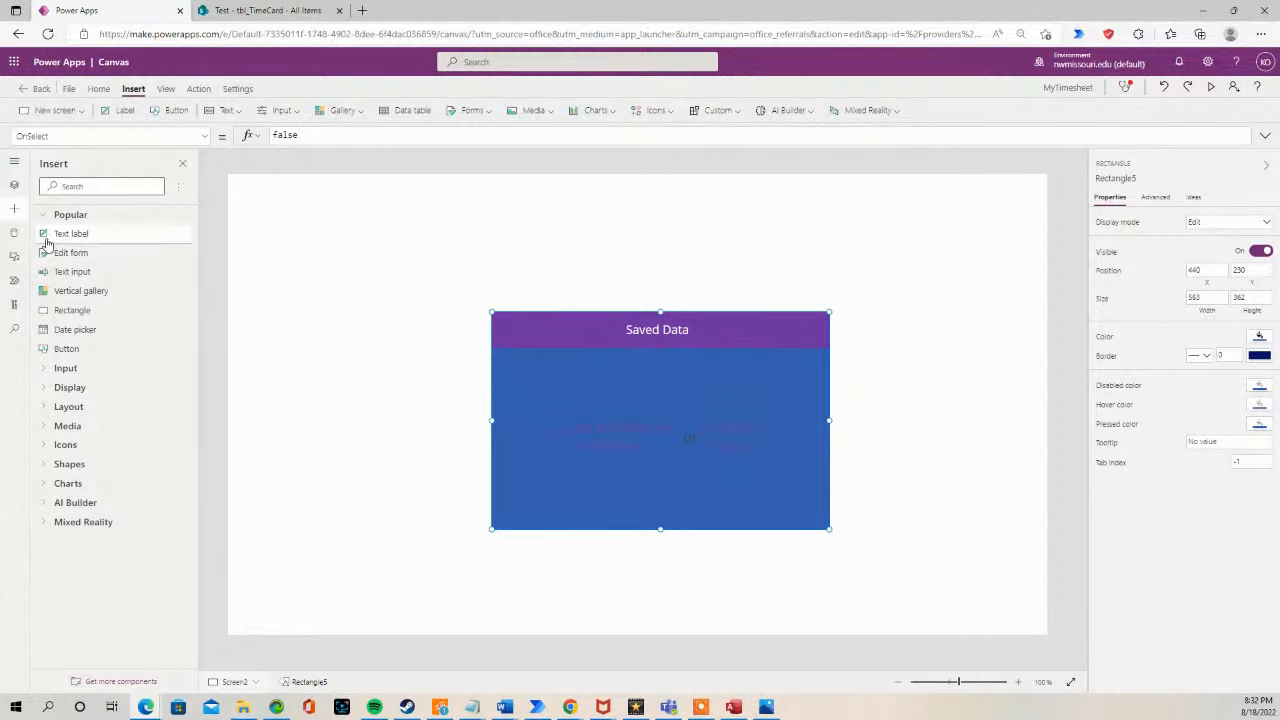
pyautogui.click(15, 186)
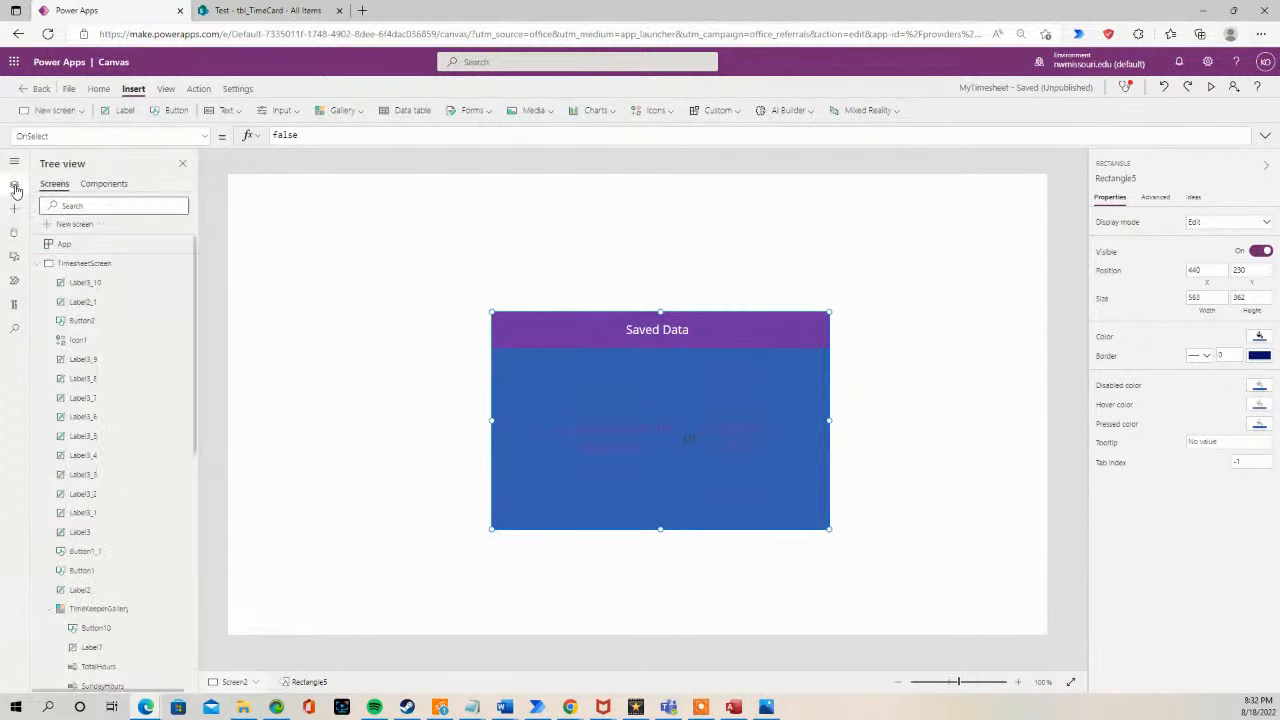
pyautogui.click(105, 264)
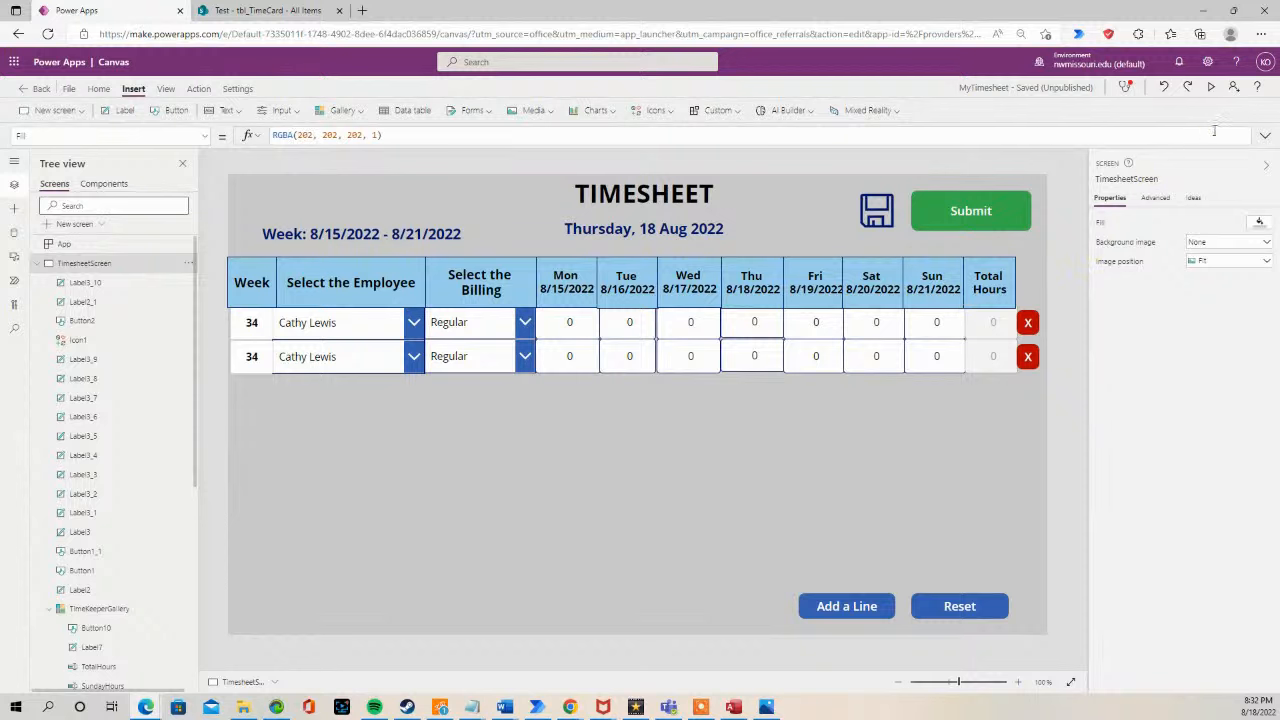
pyautogui.click(1208, 90)
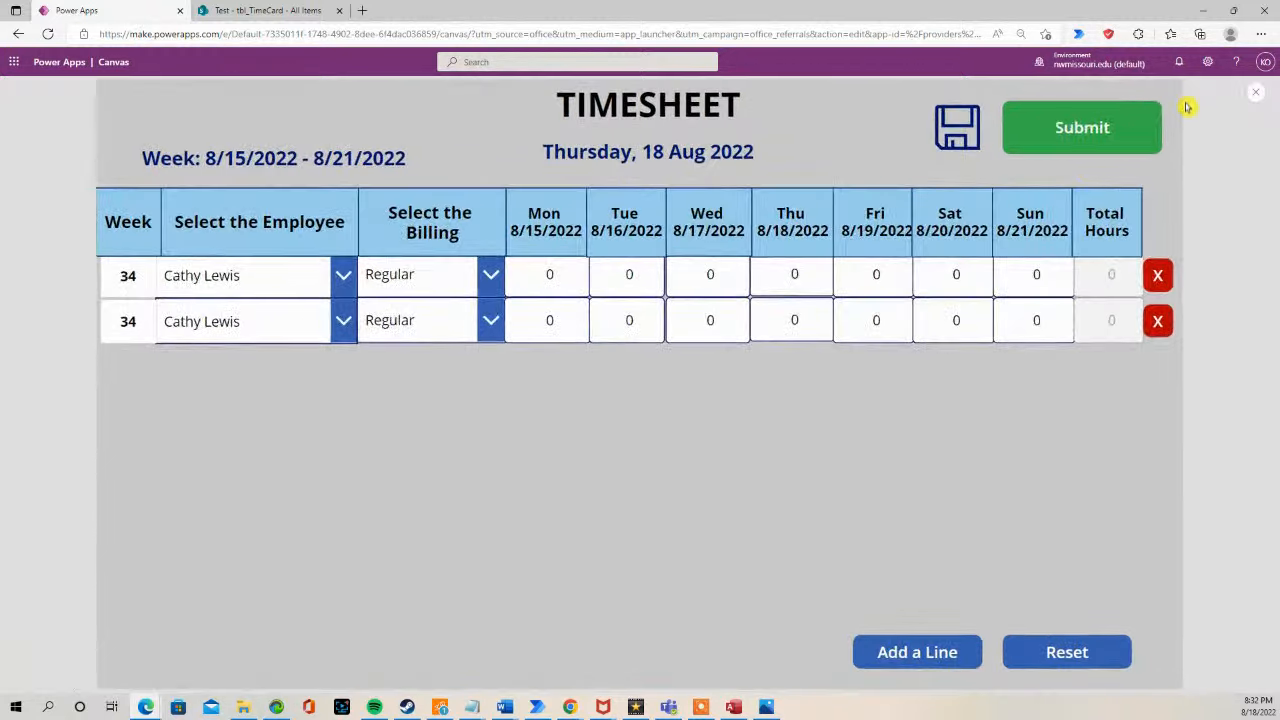
# Step: Enter 4, 5, 5 and 6 hours for Tuesday through Friday in the first timesheet line
pyautogui.click(617, 275)
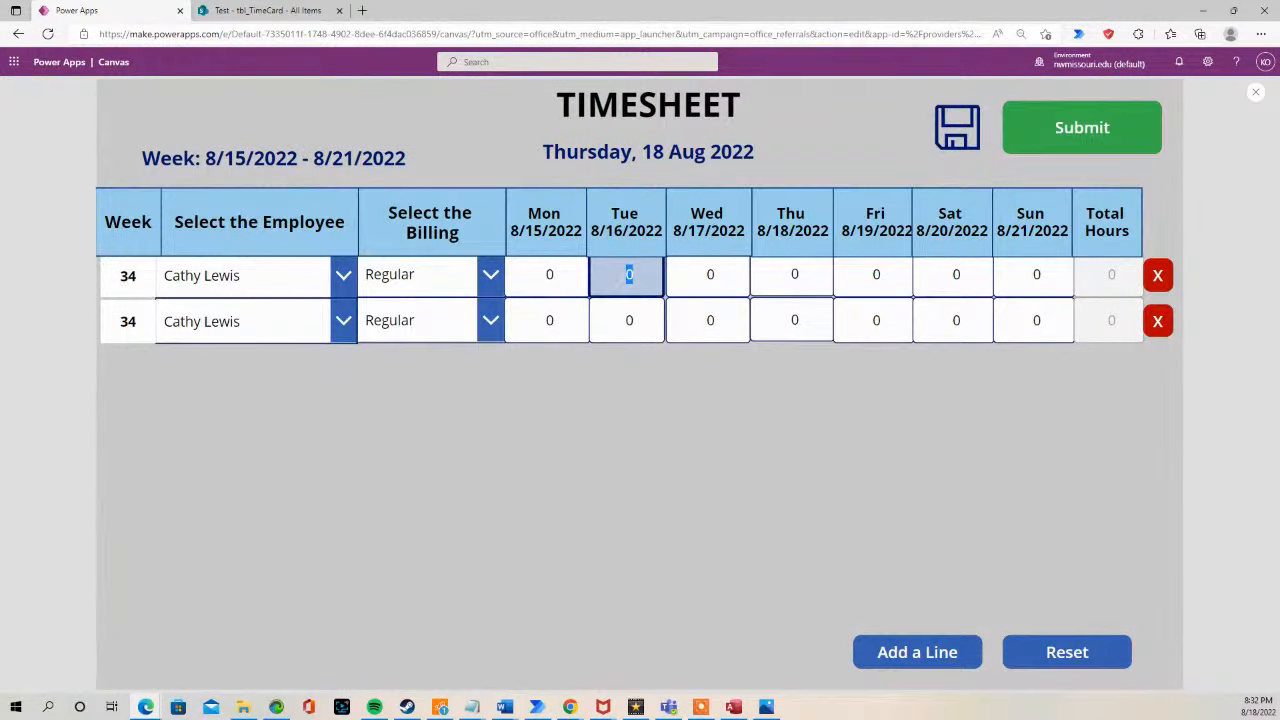
pyautogui.write('4')
pyautogui.press('Tab')
pyautogui.write('5')
pyautogui.press('Tab')
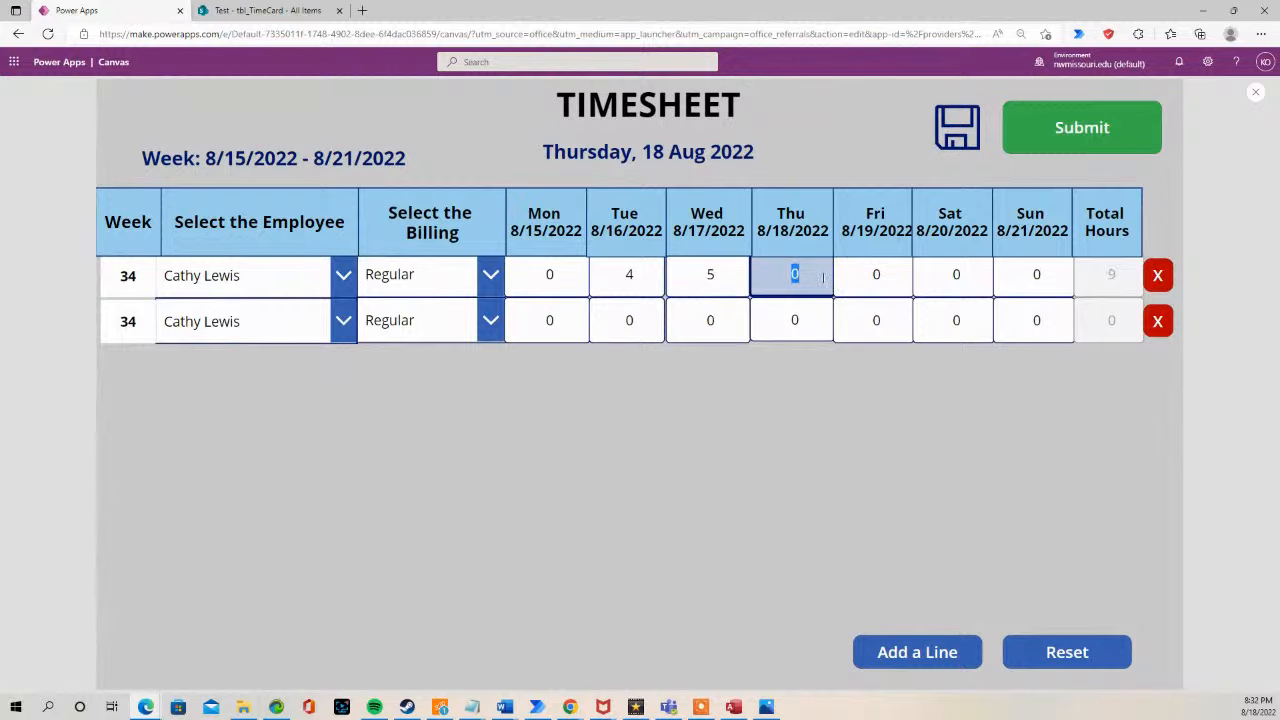
pyautogui.press('Tab')
pyautogui.write('6')
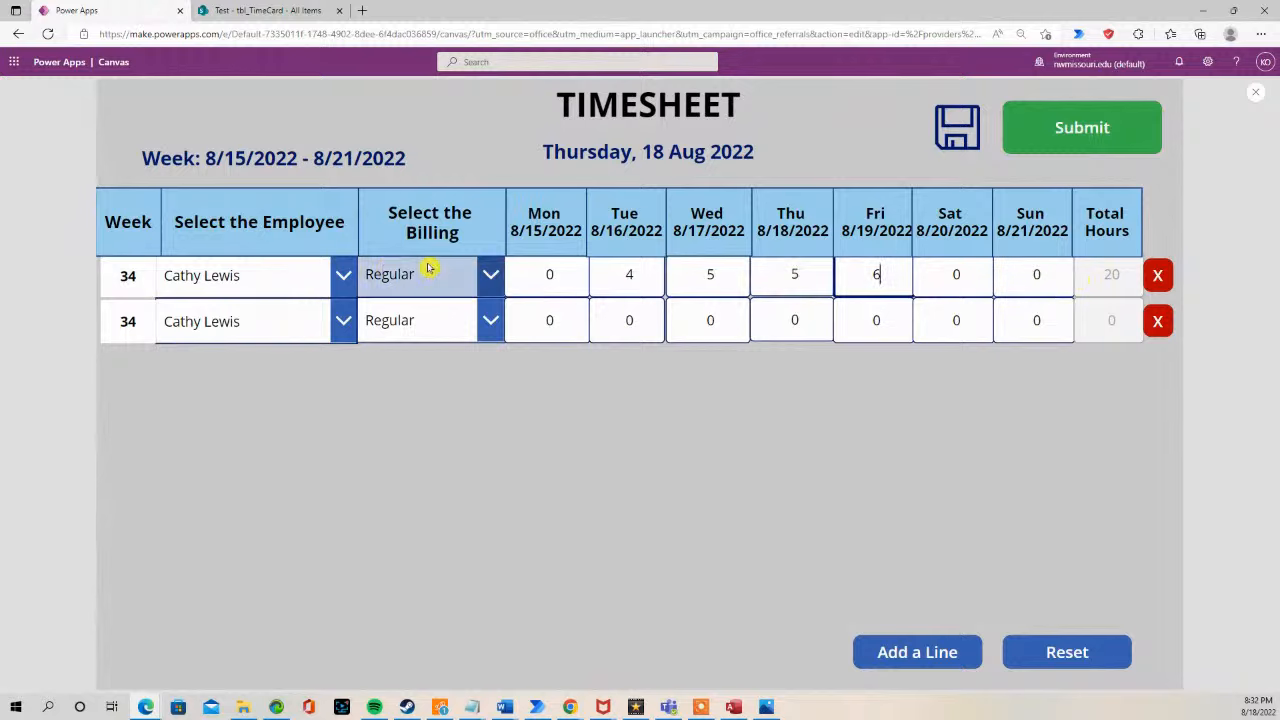
# Step: Set the second line's billing to Sick Leave with 4 hours on Wednesday and save the timesheet
pyautogui.click(492, 325)
pyautogui.click(446, 397)
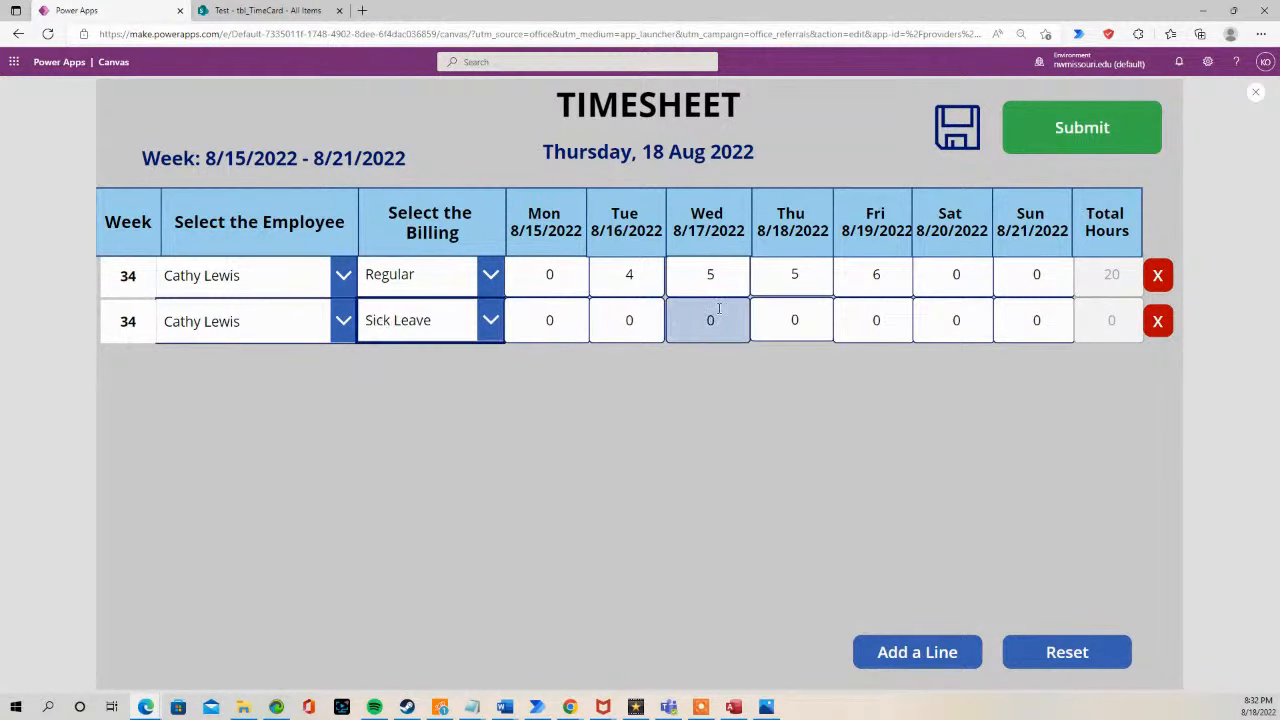
pyautogui.click(701, 313)
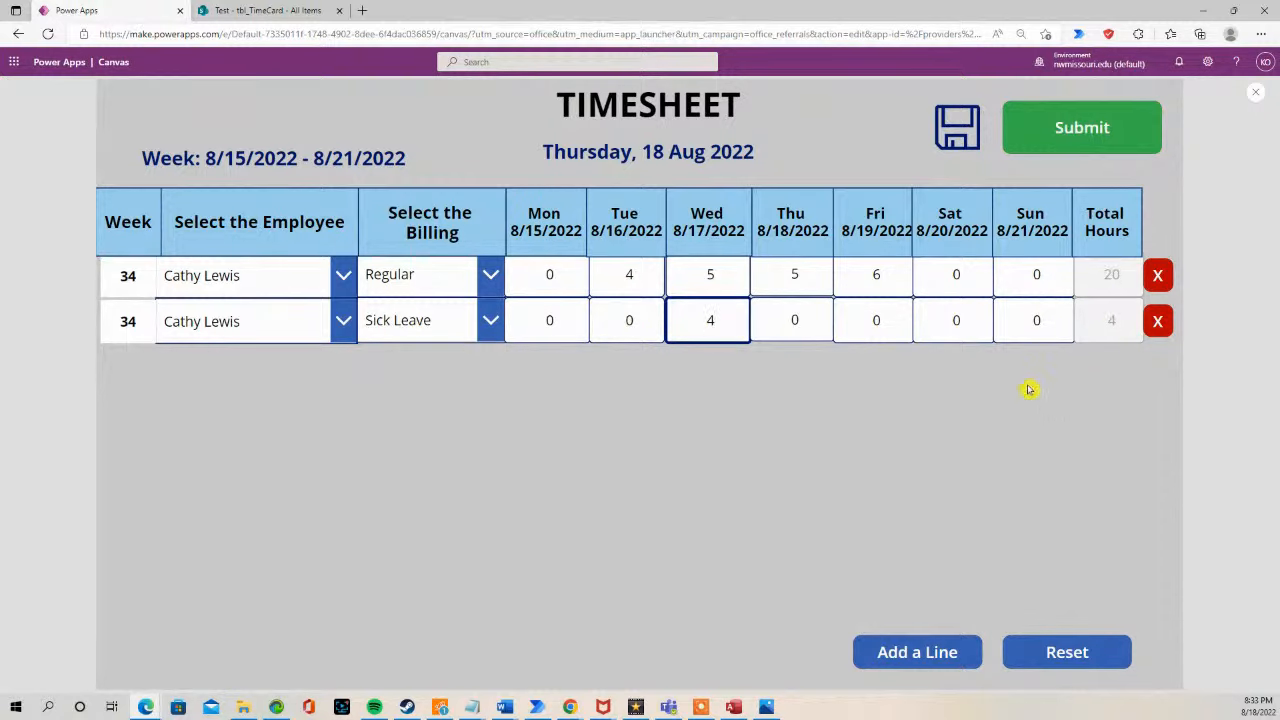
pyautogui.click(966, 126)
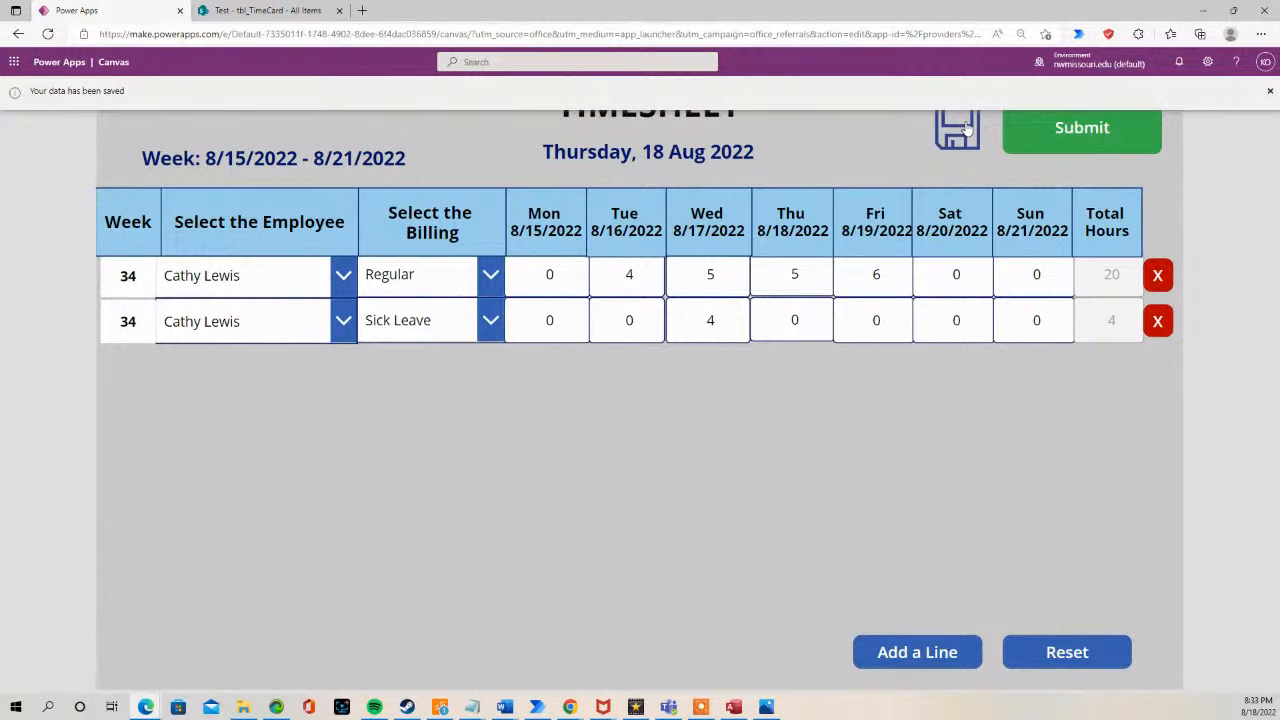
# Step: Switch to the SharePoint tbl_TimeCard list, reload it and examine all columns of the saved records
pyautogui.click(256, 12)
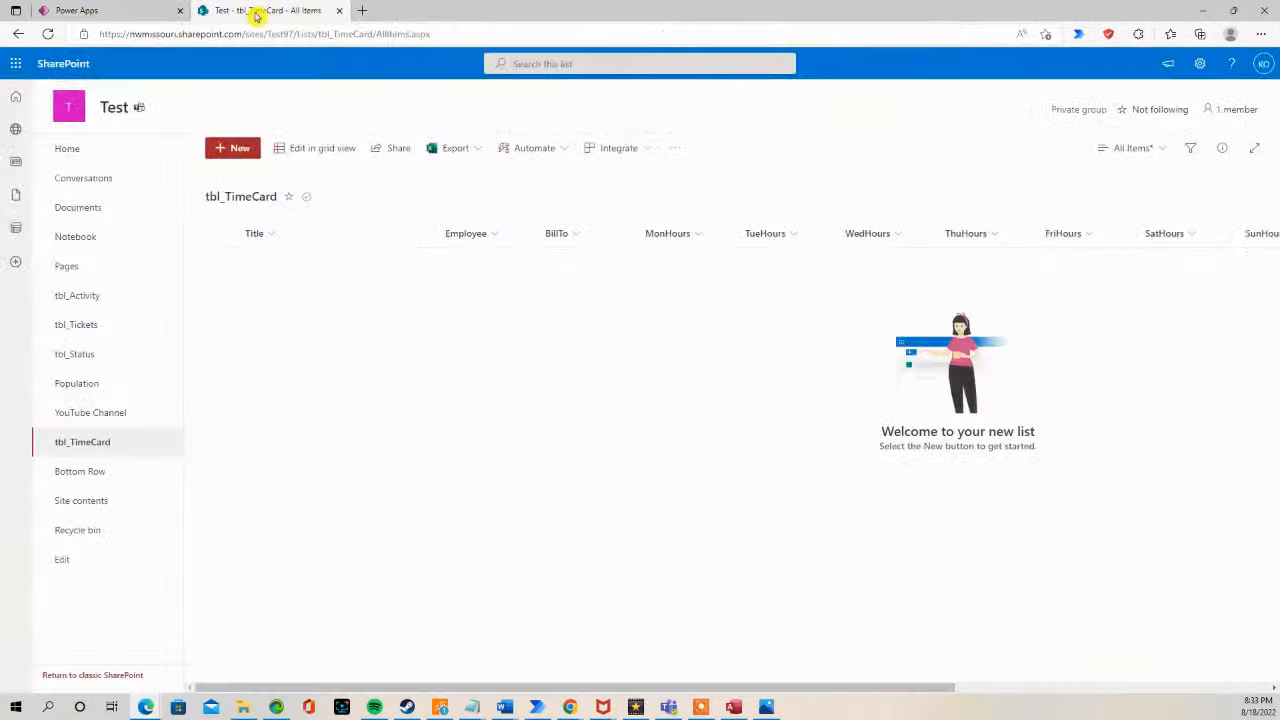
pyautogui.click(456, 37)
pyautogui.doubleClick(456, 37)
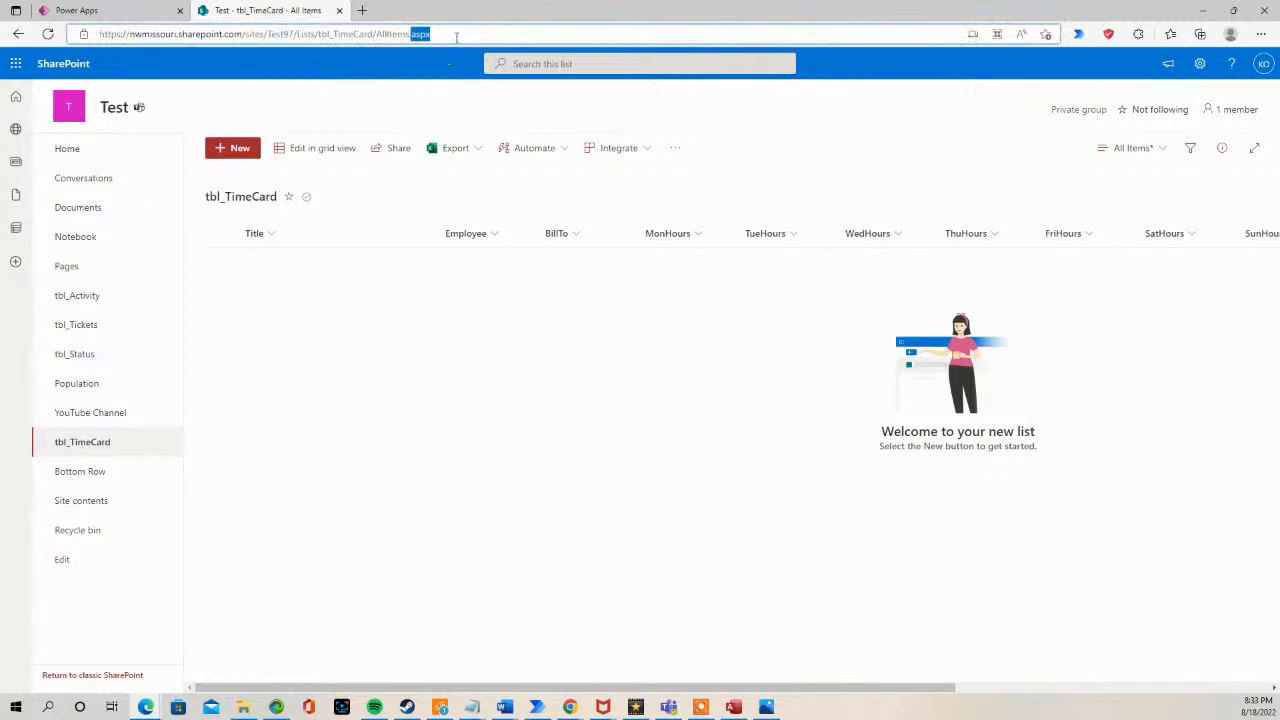
pyautogui.press('Return')
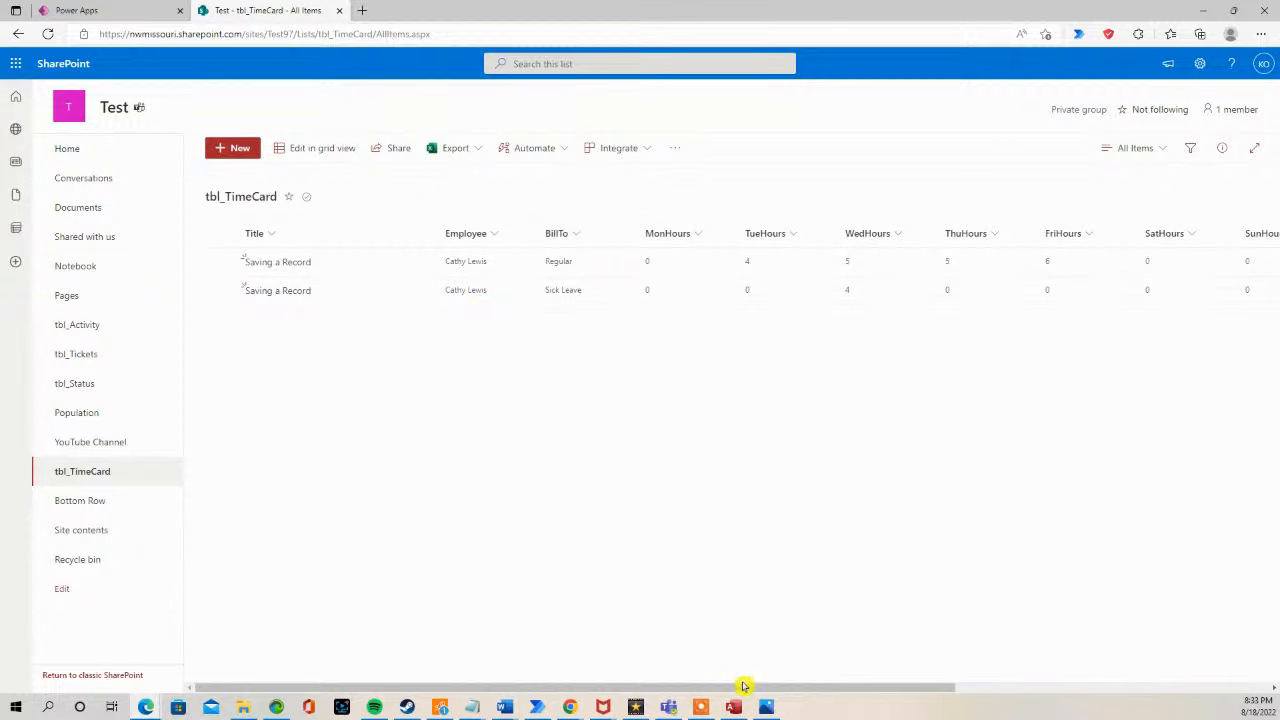
pyautogui.moveTo(745, 690); pyautogui.dragTo(689, 685)
pyautogui.moveTo(594, 687); pyautogui.dragTo(897, 685)
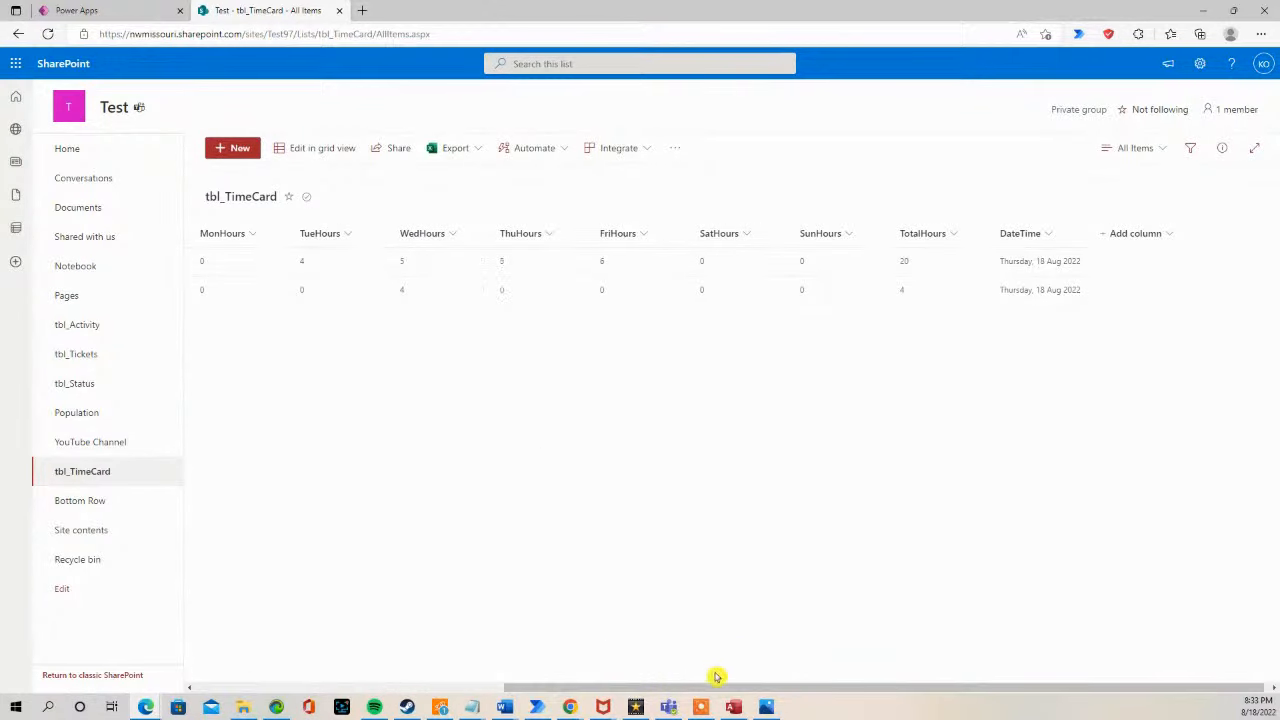
pyautogui.moveTo(725, 682); pyautogui.dragTo(463, 680)
pyautogui.moveTo(580, 686); pyautogui.dragTo(255, 679)
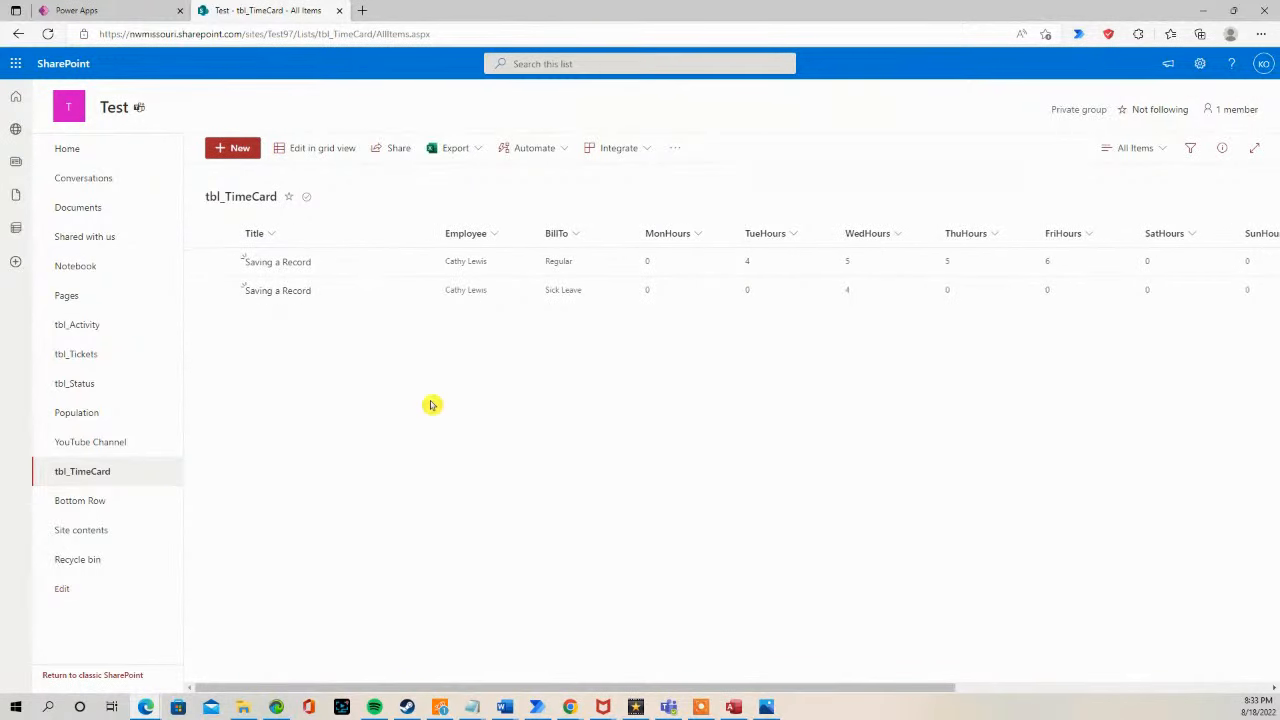
# Step: Return to Power Apps, close the preview and open Screen2 with the Saved Data panel
pyautogui.click(160, 12)
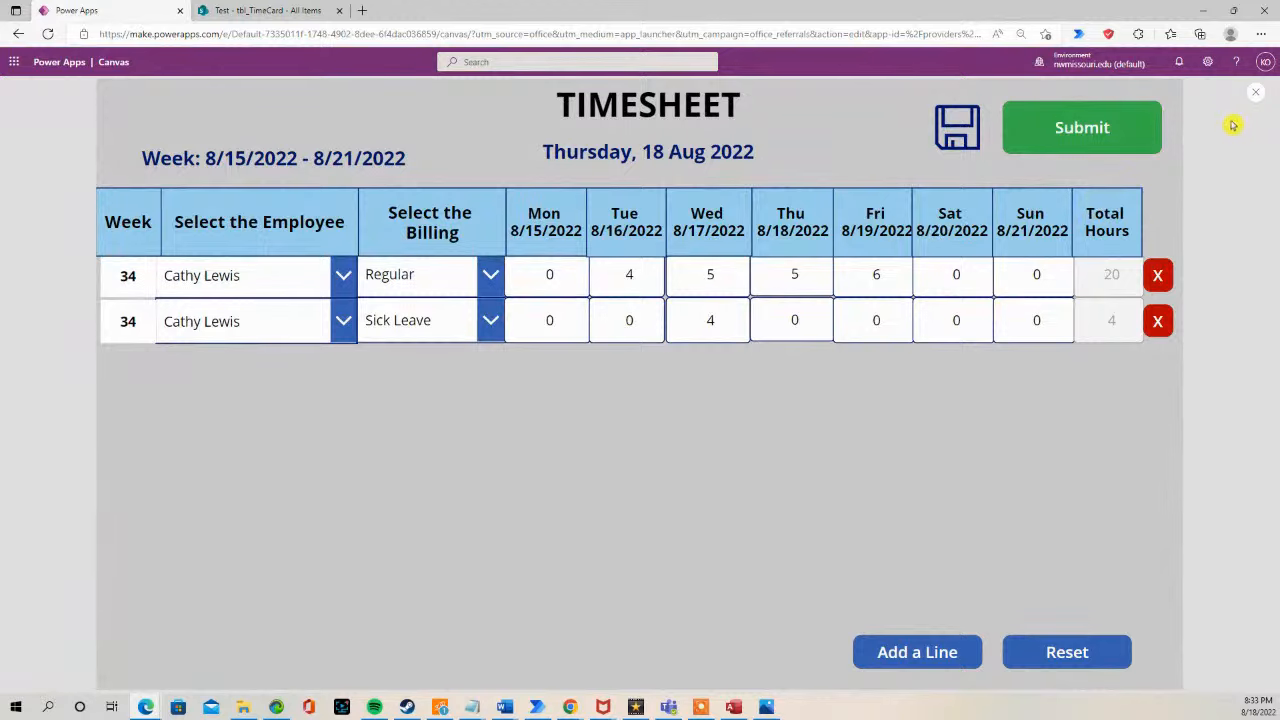
pyautogui.click(1255, 96)
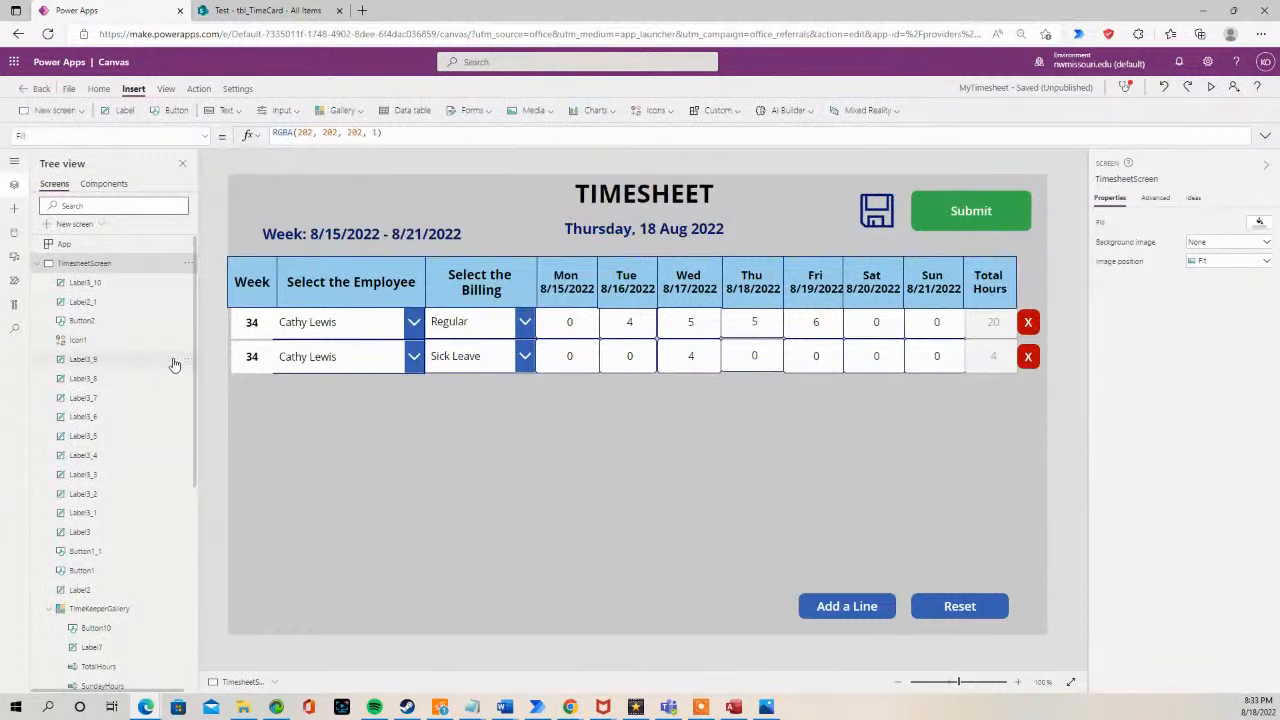
pyautogui.moveTo(196, 343); pyautogui.dragTo(191, 594)
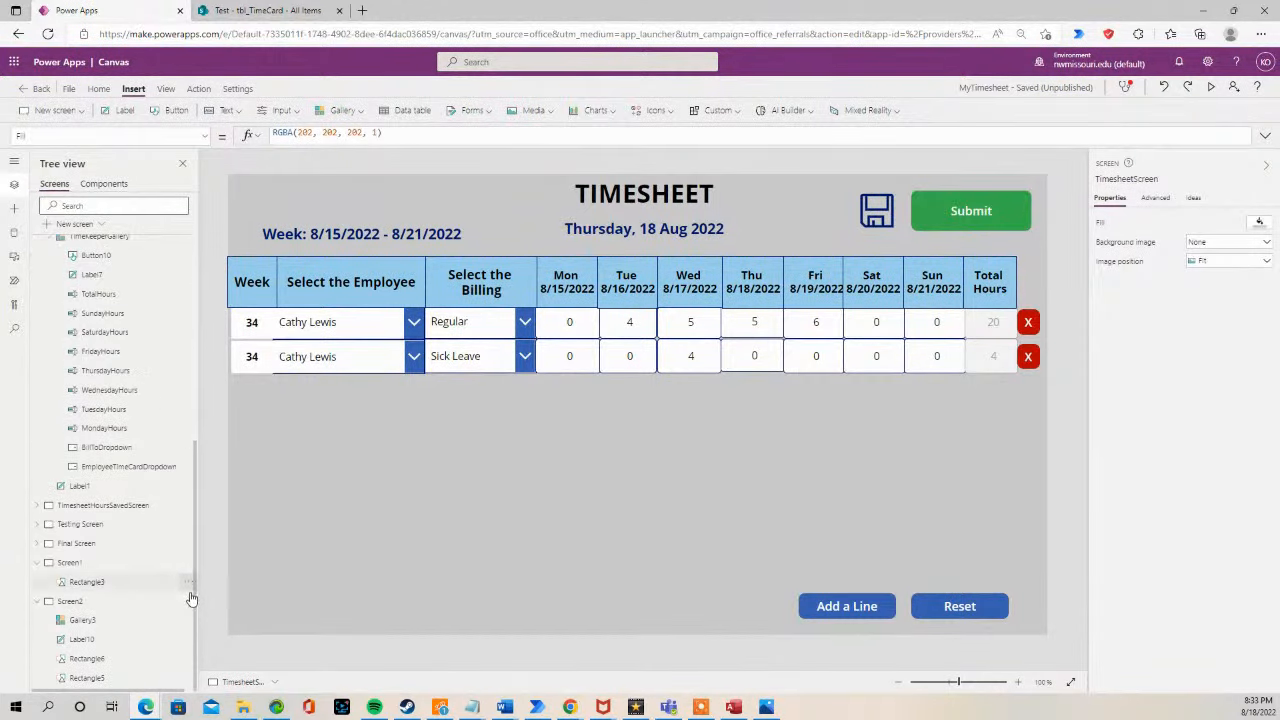
pyautogui.click(94, 604)
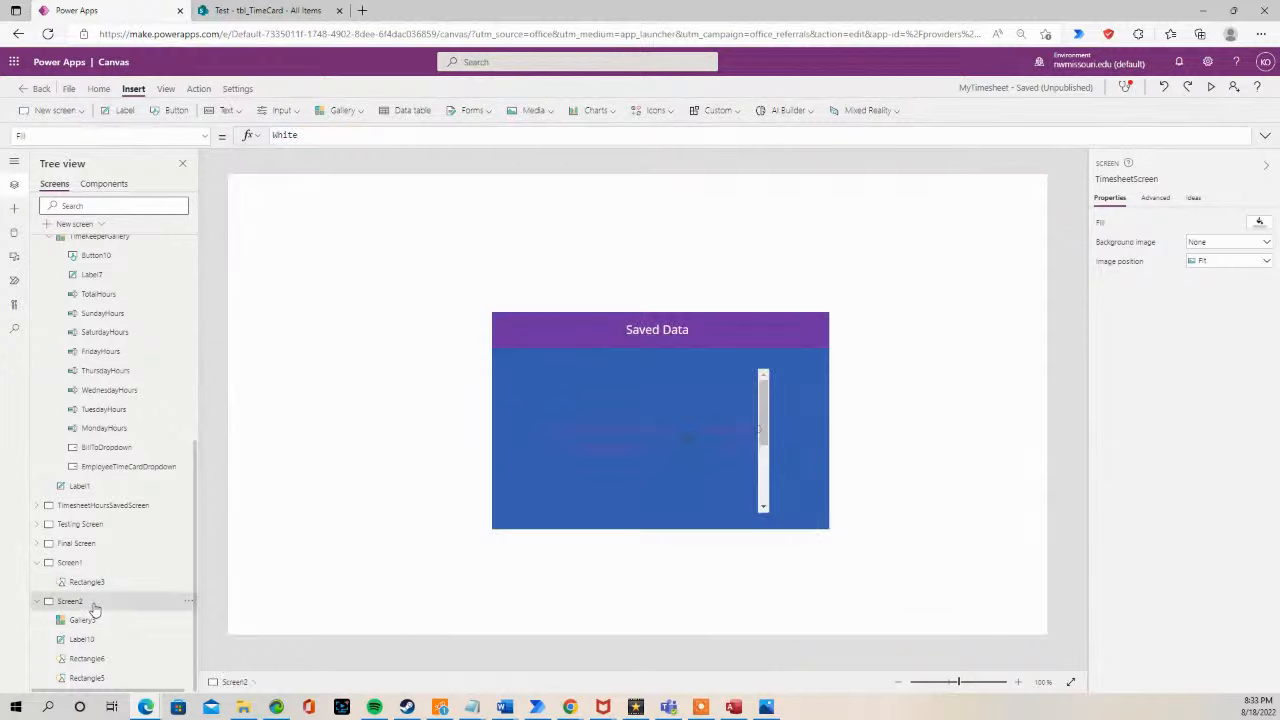
# Step: Set the Saved Data gallery's Items to GroupBy(tbl_TimeCard,"Employee","DATA")
pyautogui.click(652, 408)
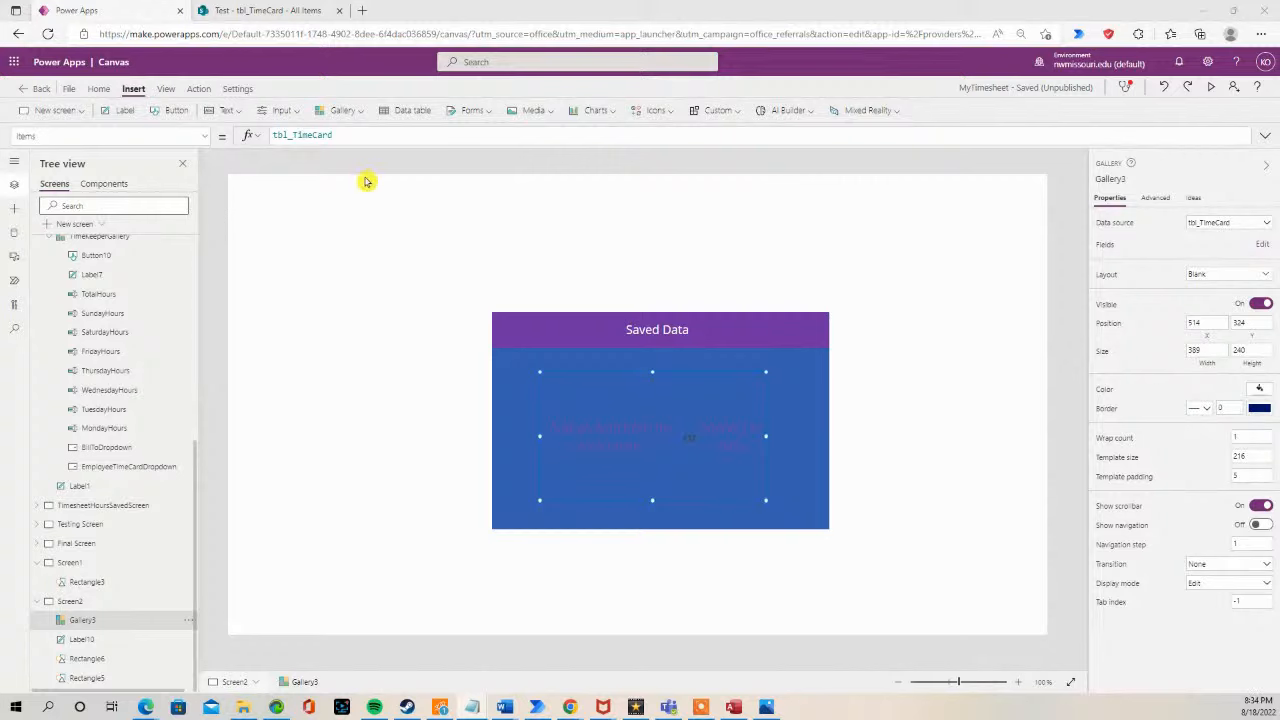
pyautogui.click(379, 135)
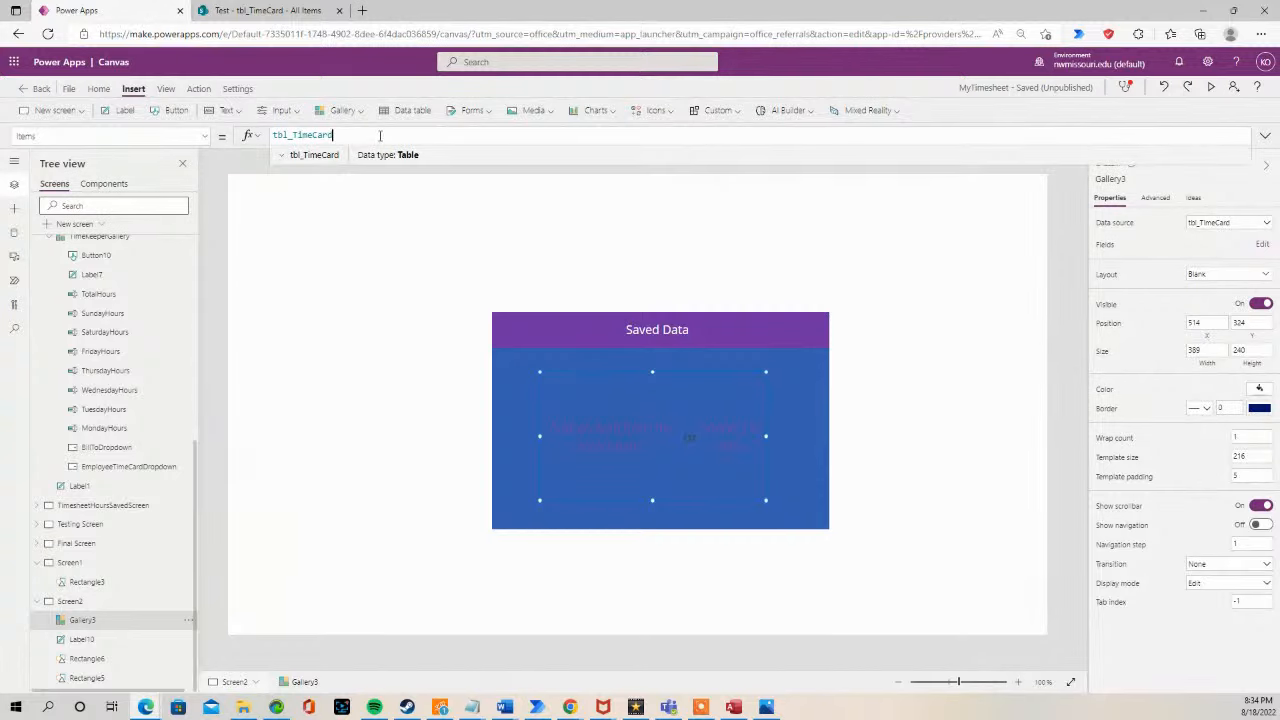
pyautogui.moveTo(379, 135); pyautogui.dragTo(229, 134)
pyautogui.hotkey('ctrl', 'v')
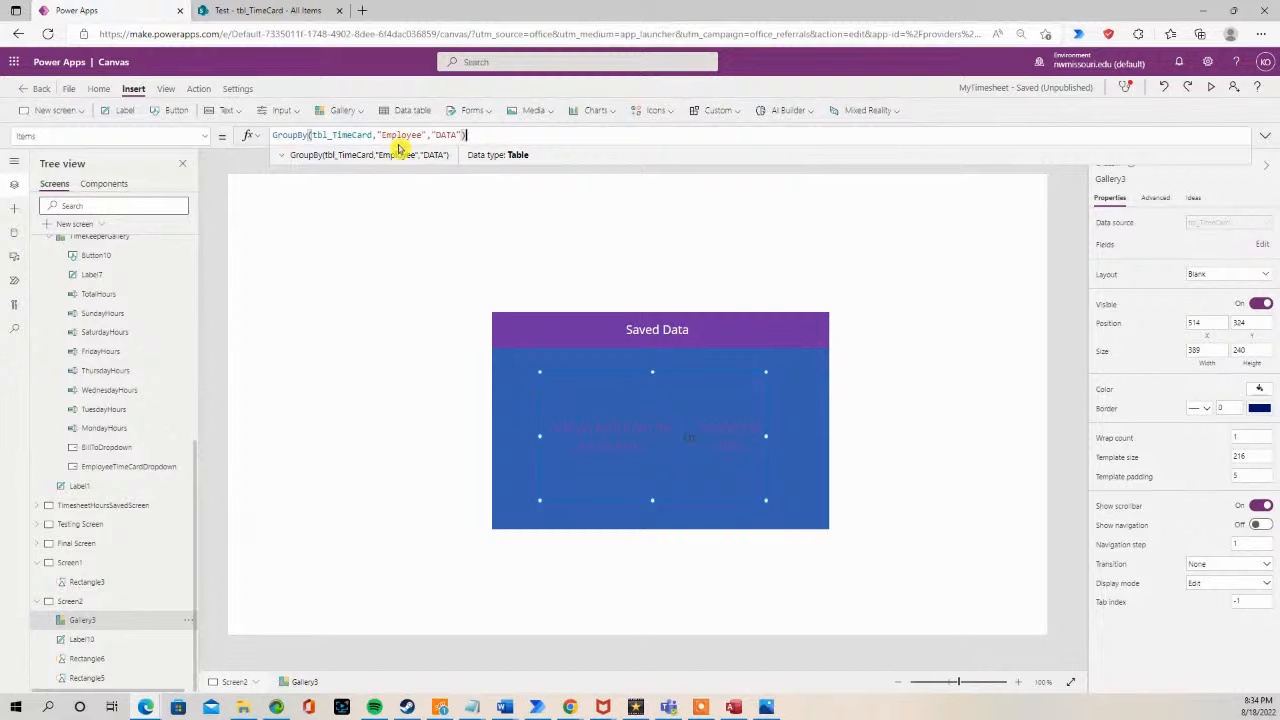
pyautogui.click(517, 230)
pyautogui.click(571, 294)
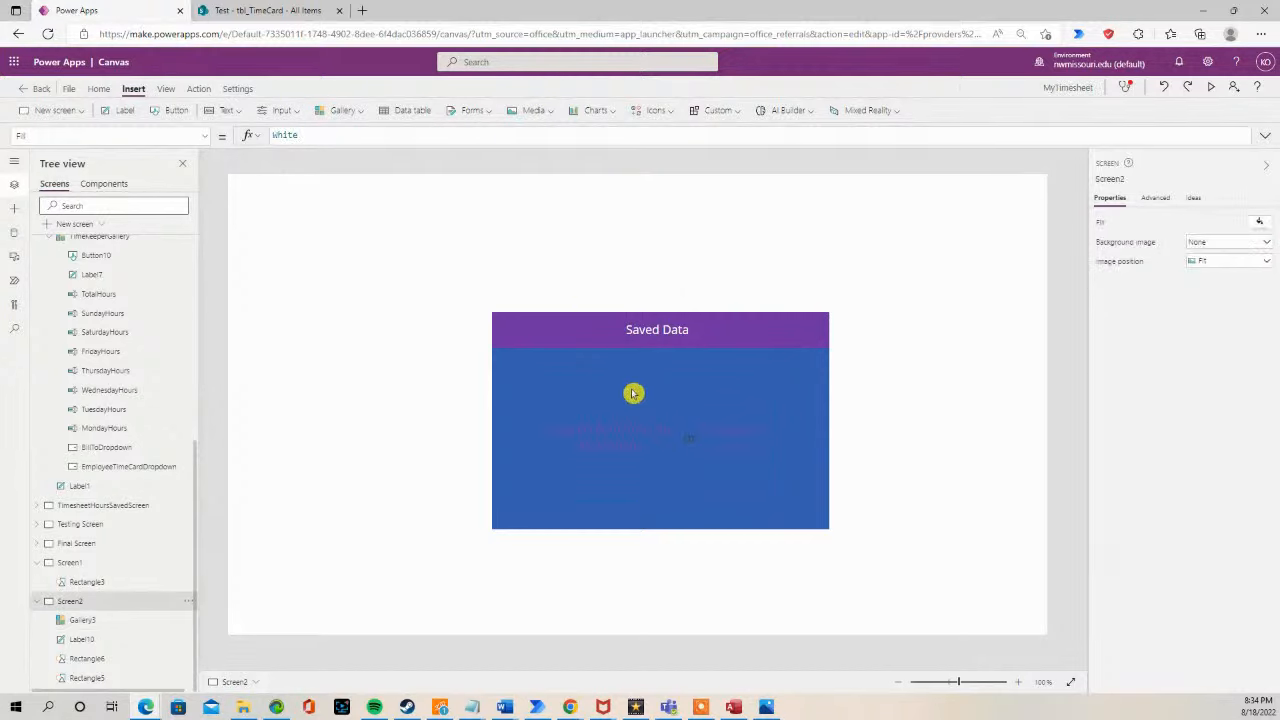
pyautogui.click(634, 391)
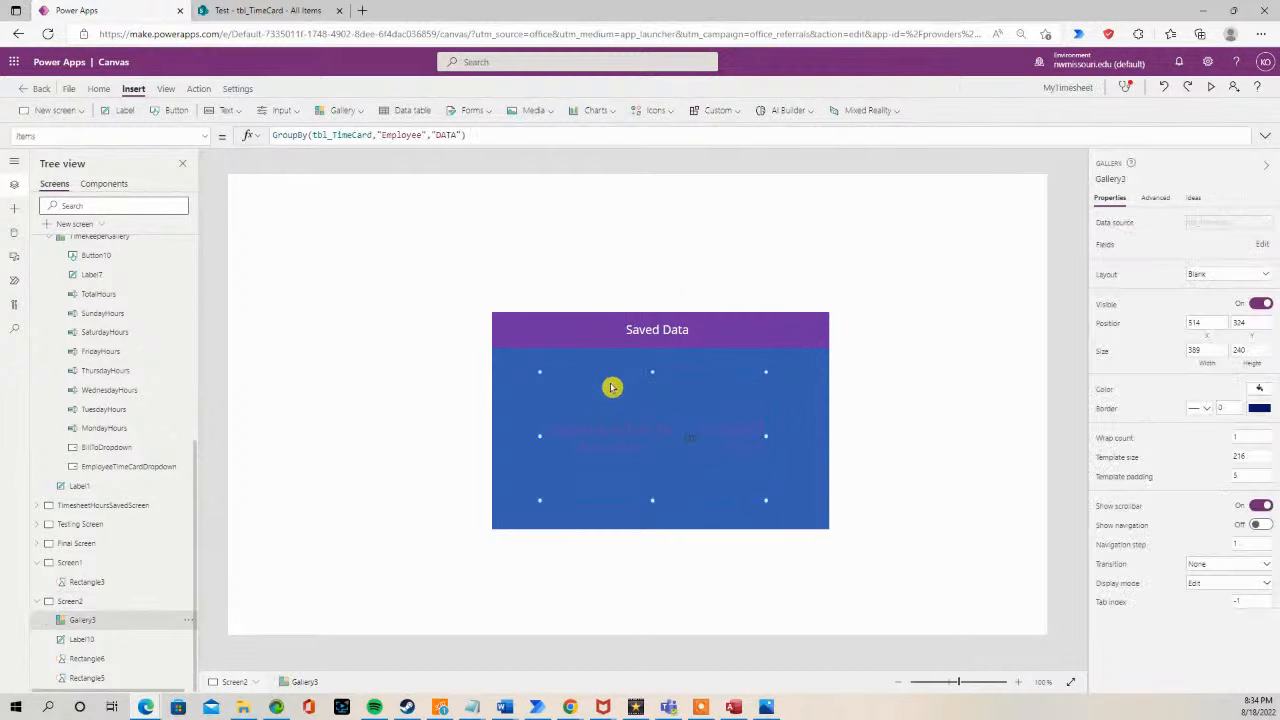
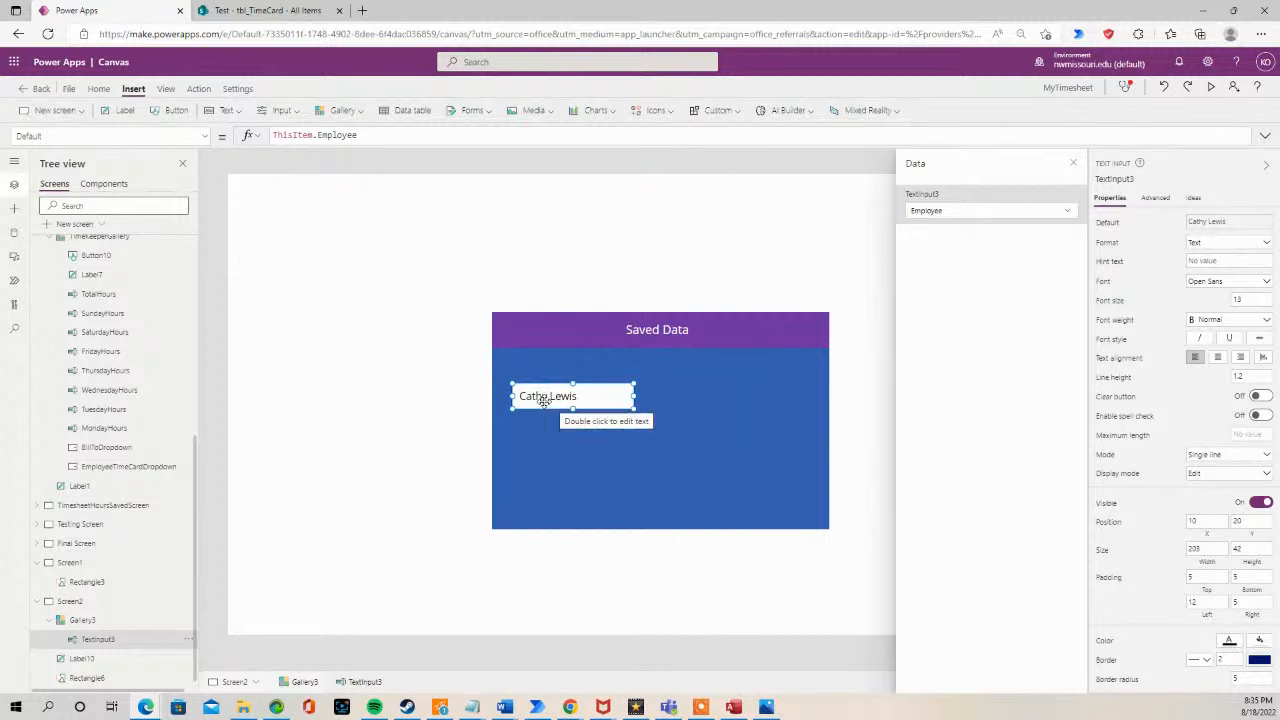
# Step: Duplicate the gallery's Employee text input beside the original and set the copy's Default to Sum(Filter(tbl_TimeCard,Employee=ThisItem.Employee),TotalHours)
pyautogui.click(661, 404)
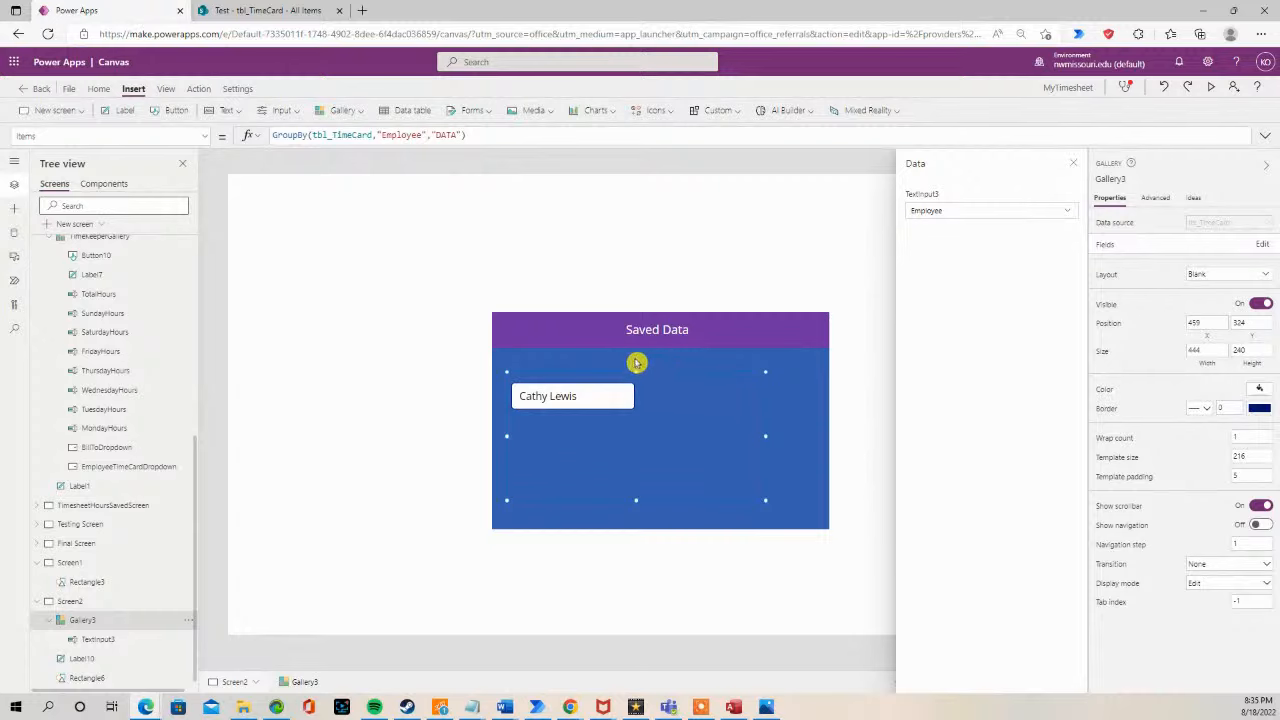
pyautogui.click(575, 399)
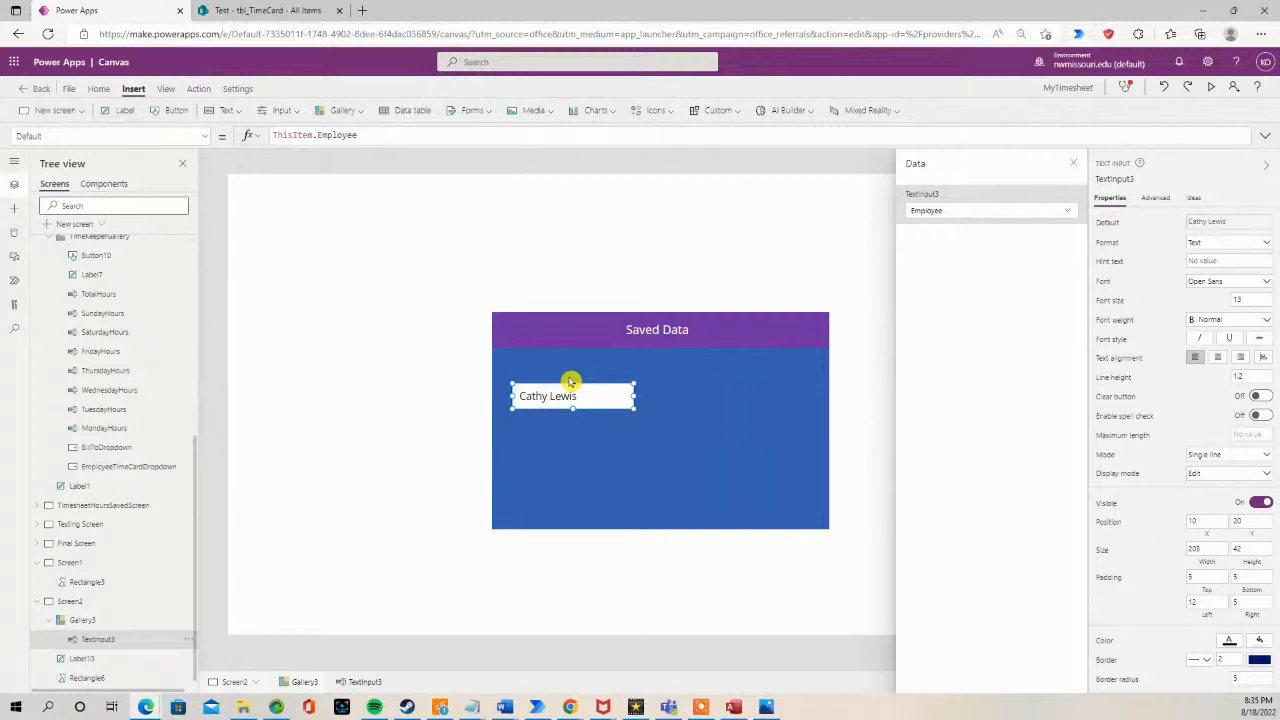
pyautogui.click(666, 398)
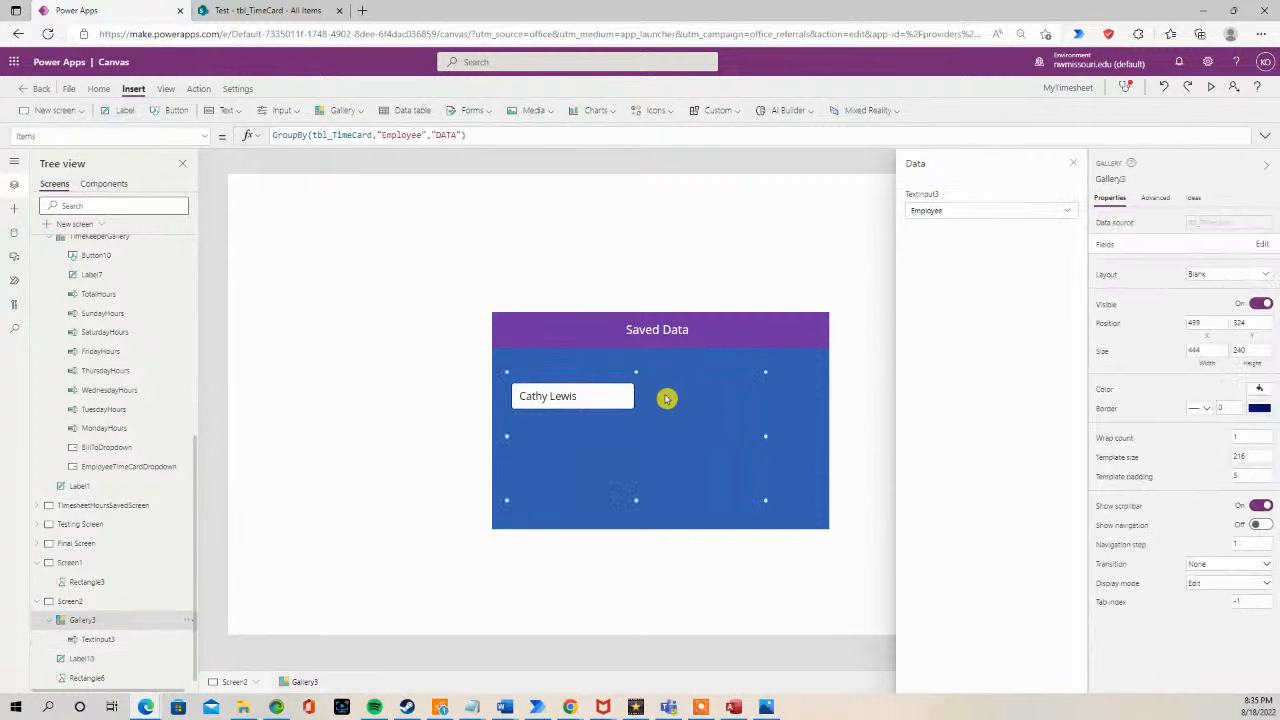
pyautogui.hotkey('ctrl', 'v')
pyautogui.moveTo(640, 405); pyautogui.dragTo(711, 396)
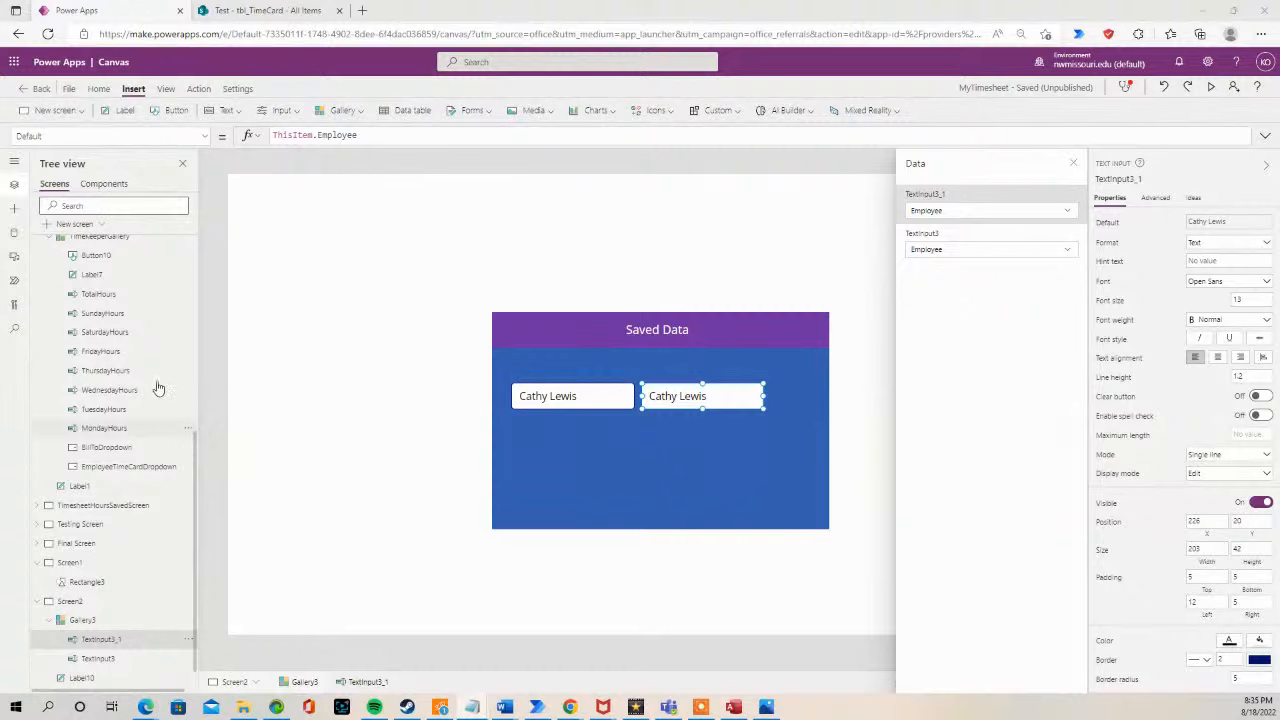
pyautogui.moveTo(372, 134); pyautogui.dragTo(233, 135)
pyautogui.write('Sum(Filter(tbl_TimeCard,Employee=ThisItem.Employee),TotalHours)')
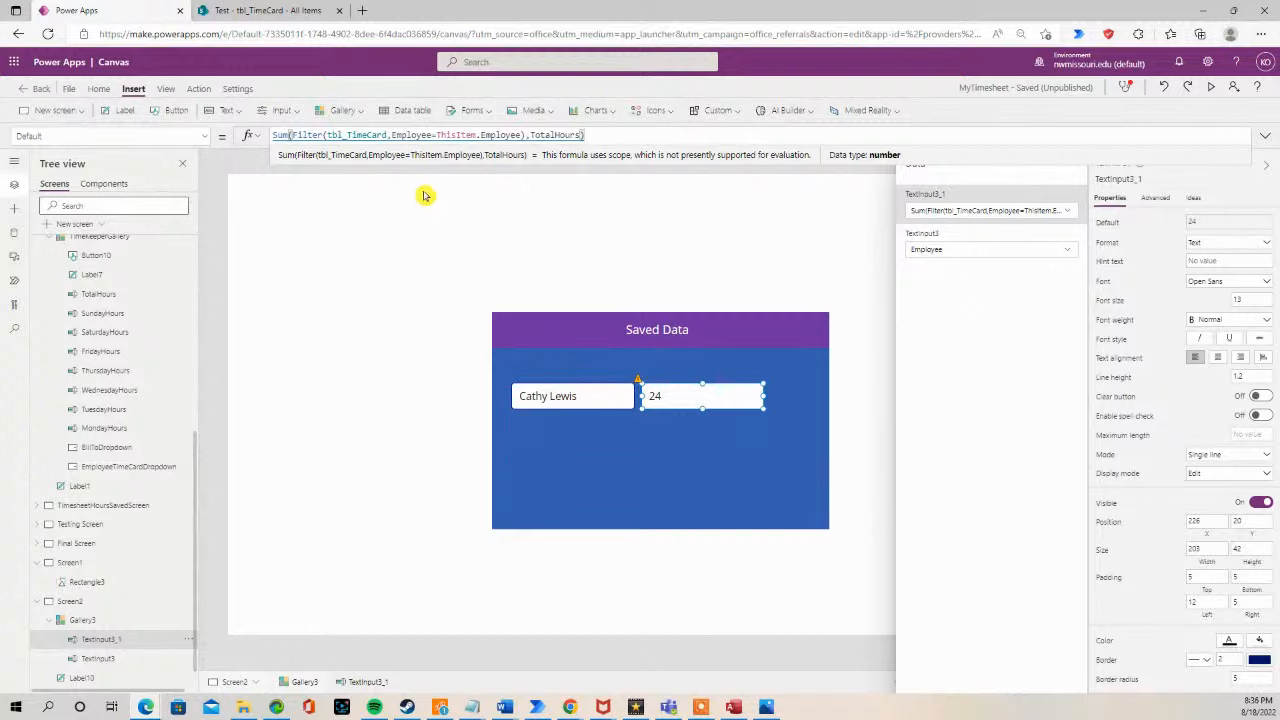
# Step: Check the gallery's summed hours against the TotalHours column in the SharePoint list, ending back in Power Apps
pyautogui.click(290, 14)
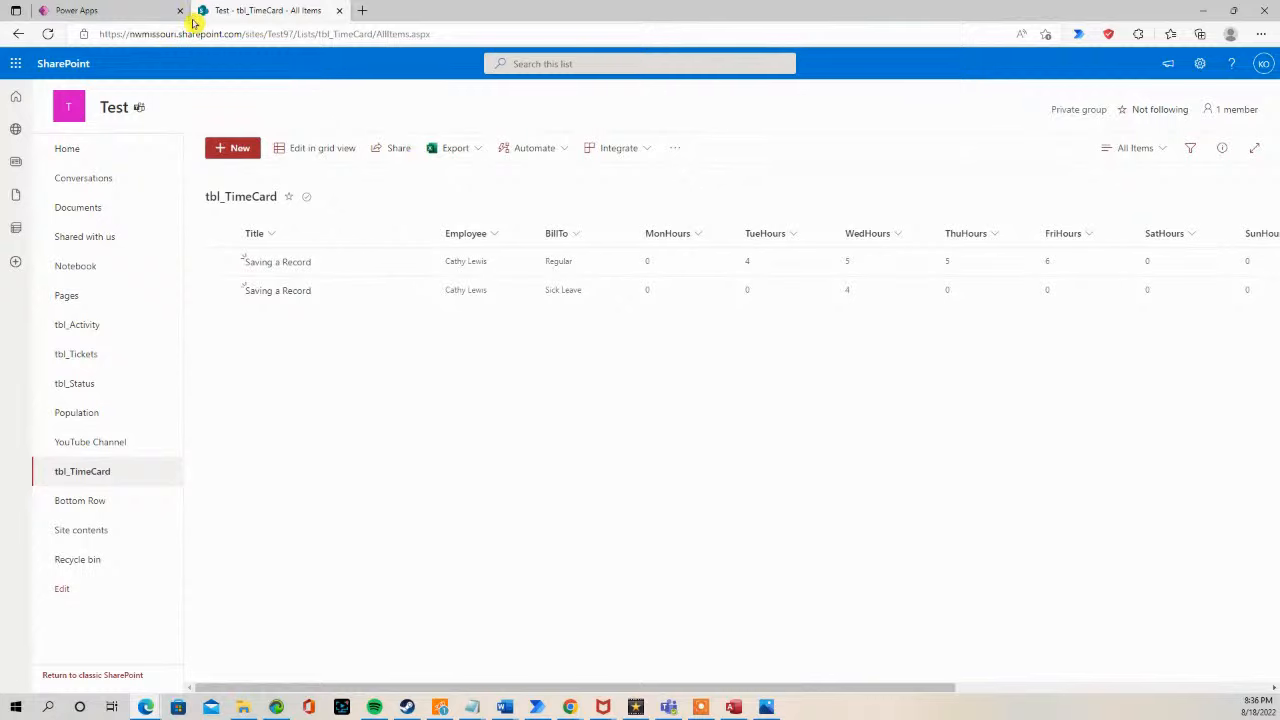
pyautogui.click(140, 14)
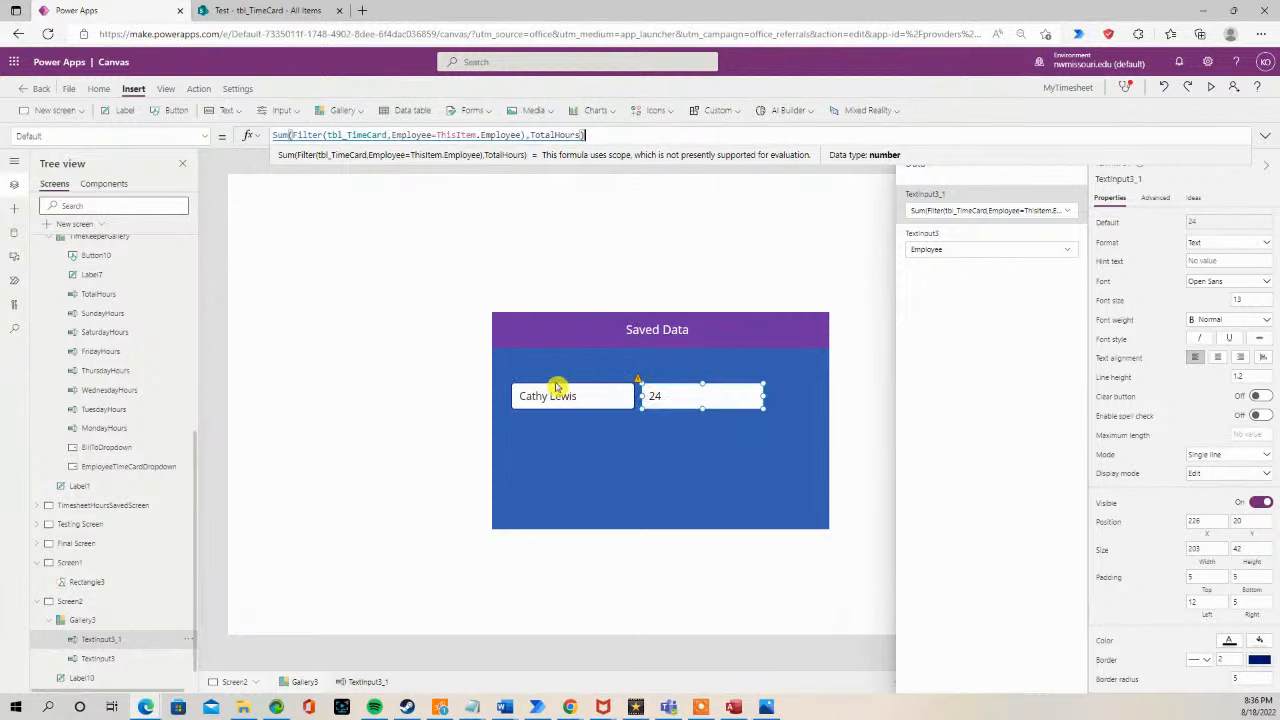
pyautogui.click(255, 11)
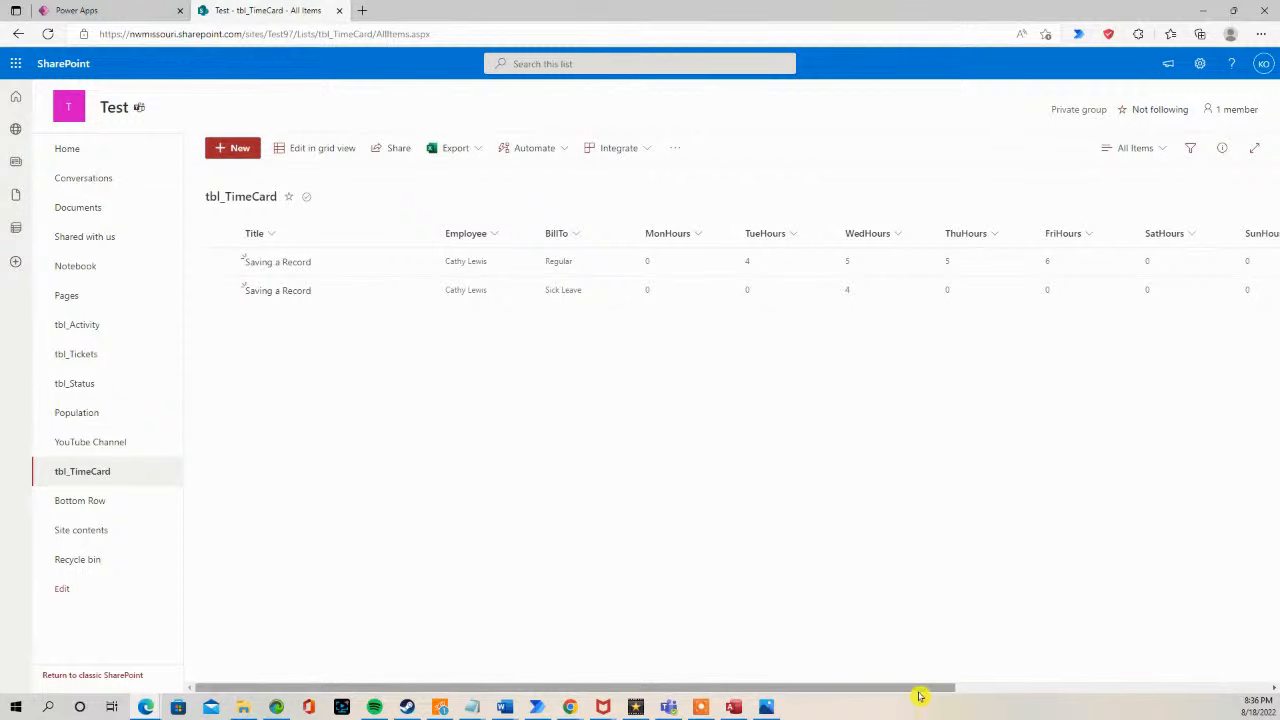
pyautogui.moveTo(920, 690); pyautogui.dragTo(1230, 692)
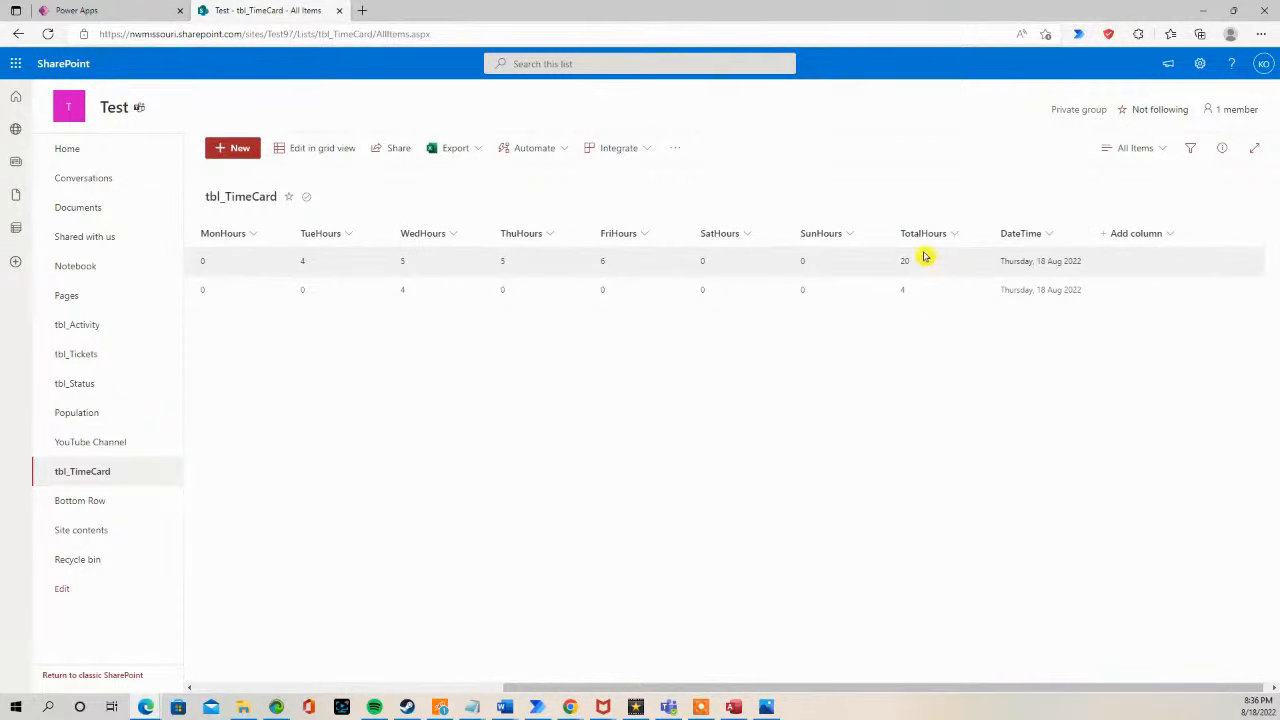
pyautogui.click(131, 17)
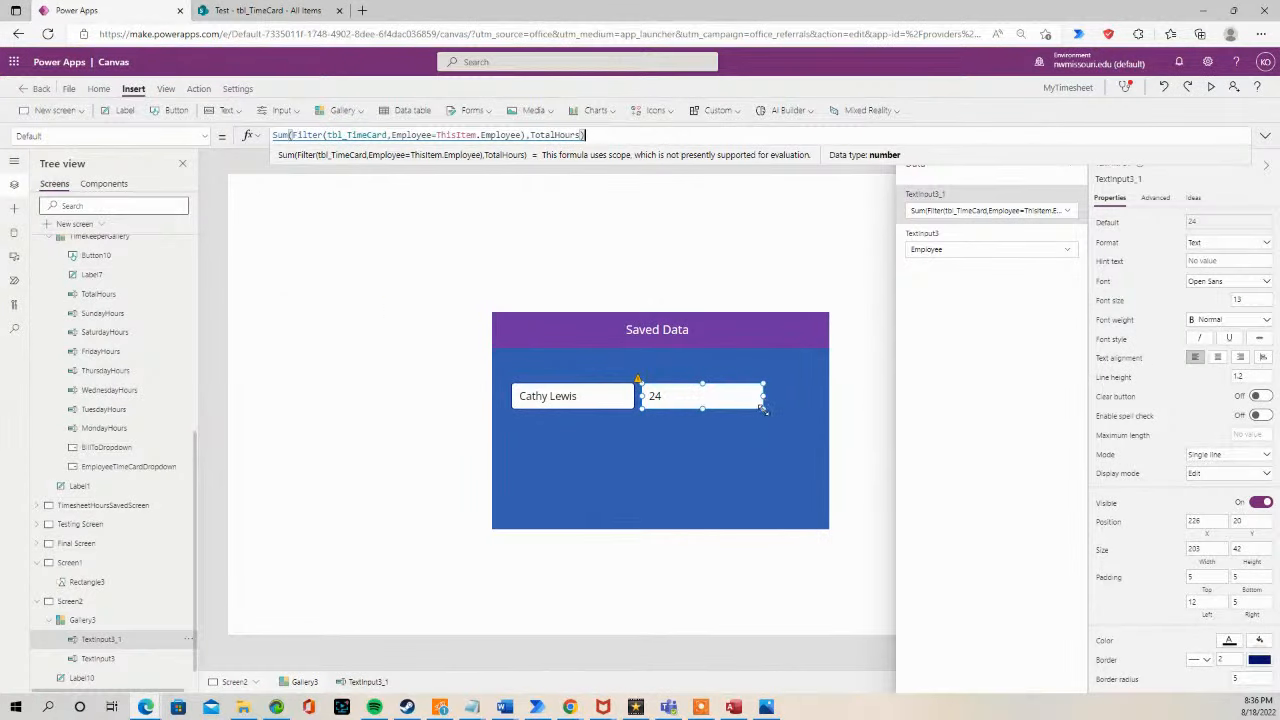
# Step: Narrow the gallery's total hours text input to a width of about 186 and right-align its text
pyautogui.moveTo(763, 408); pyautogui.dragTo(756, 410)
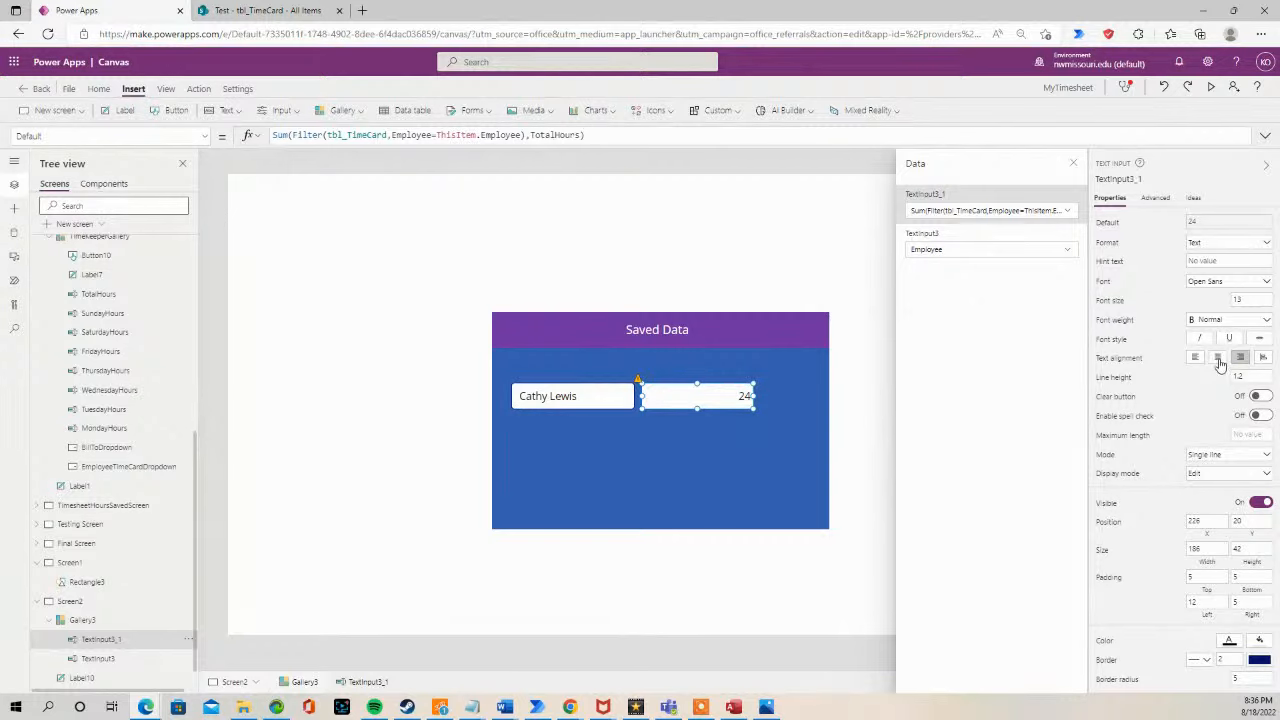
pyautogui.click(1218, 360)
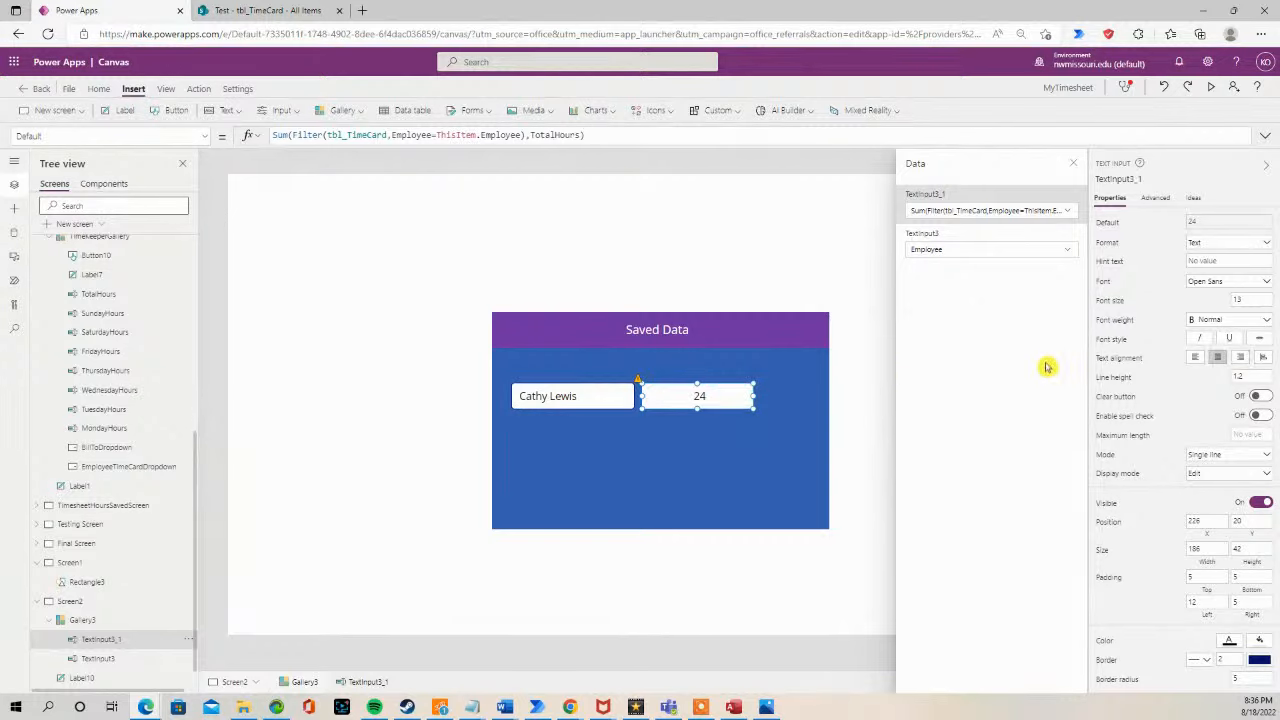
pyautogui.click(1242, 360)
pyautogui.click(672, 364)
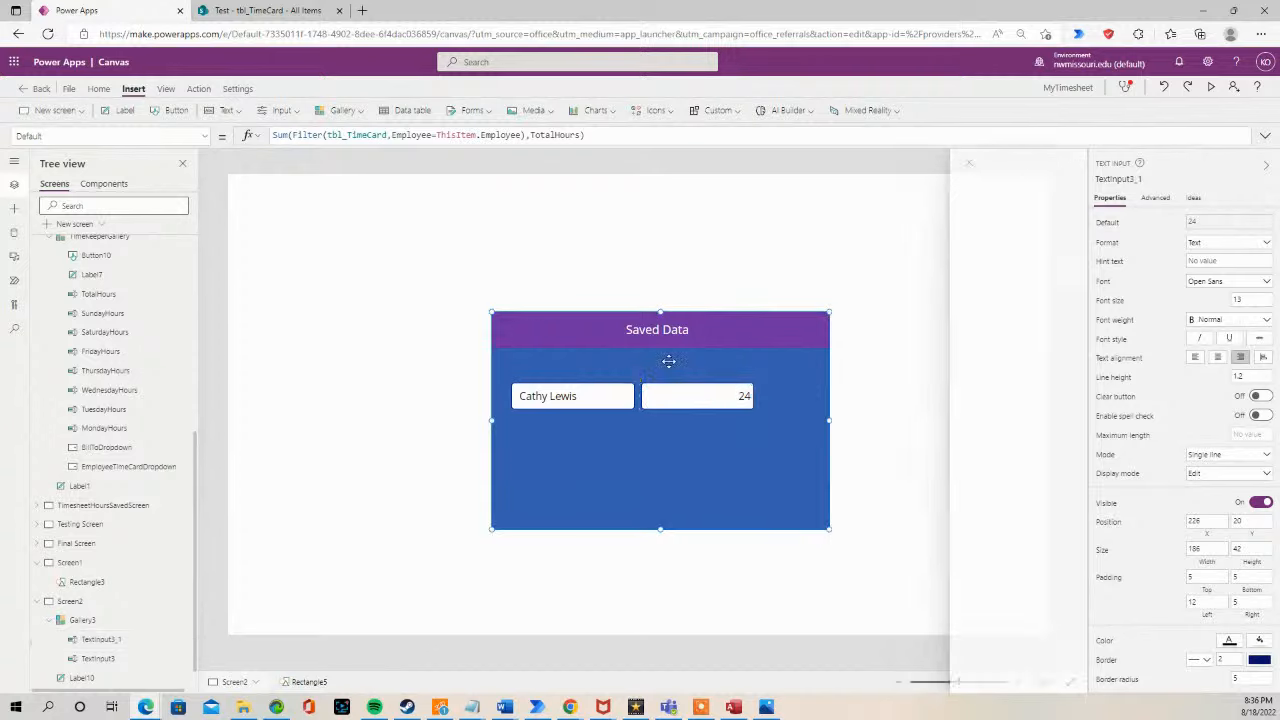
# Step: Add a text label reading "Employee" above the employee field on the Saved Data panel
pyautogui.click(240, 111)
pyautogui.click(238, 137)
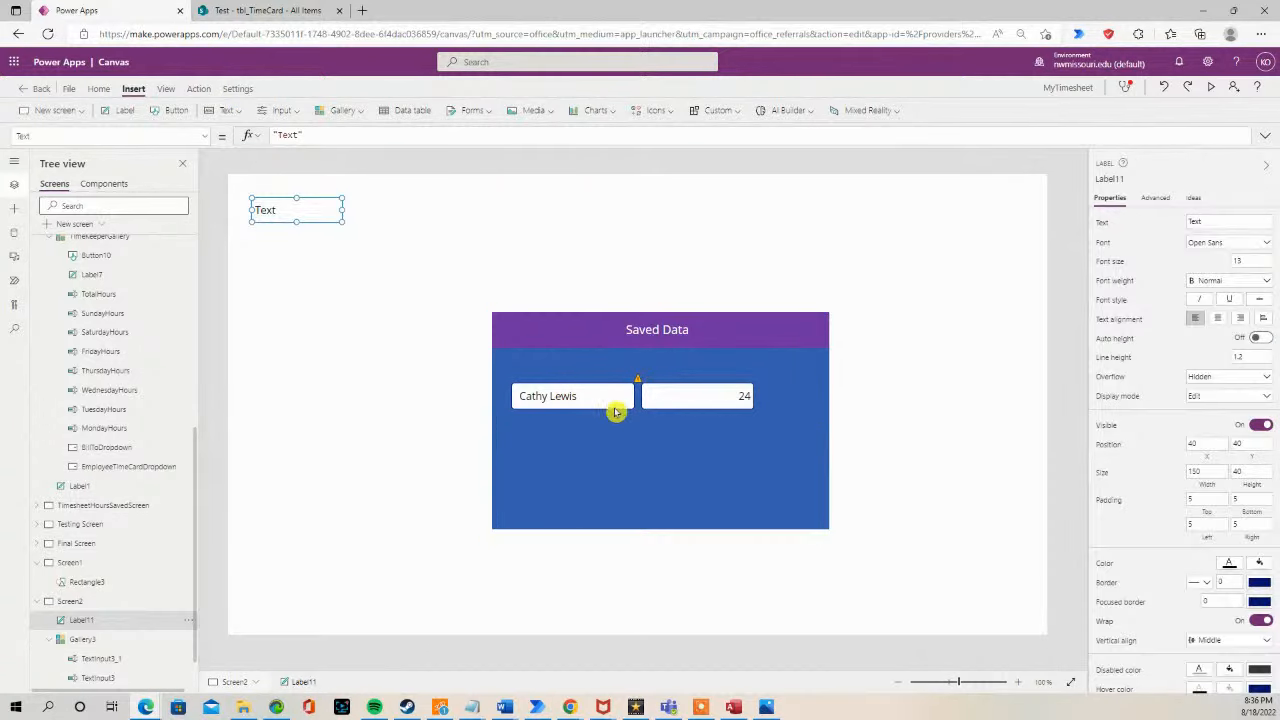
pyautogui.moveTo(310, 218); pyautogui.dragTo(575, 377)
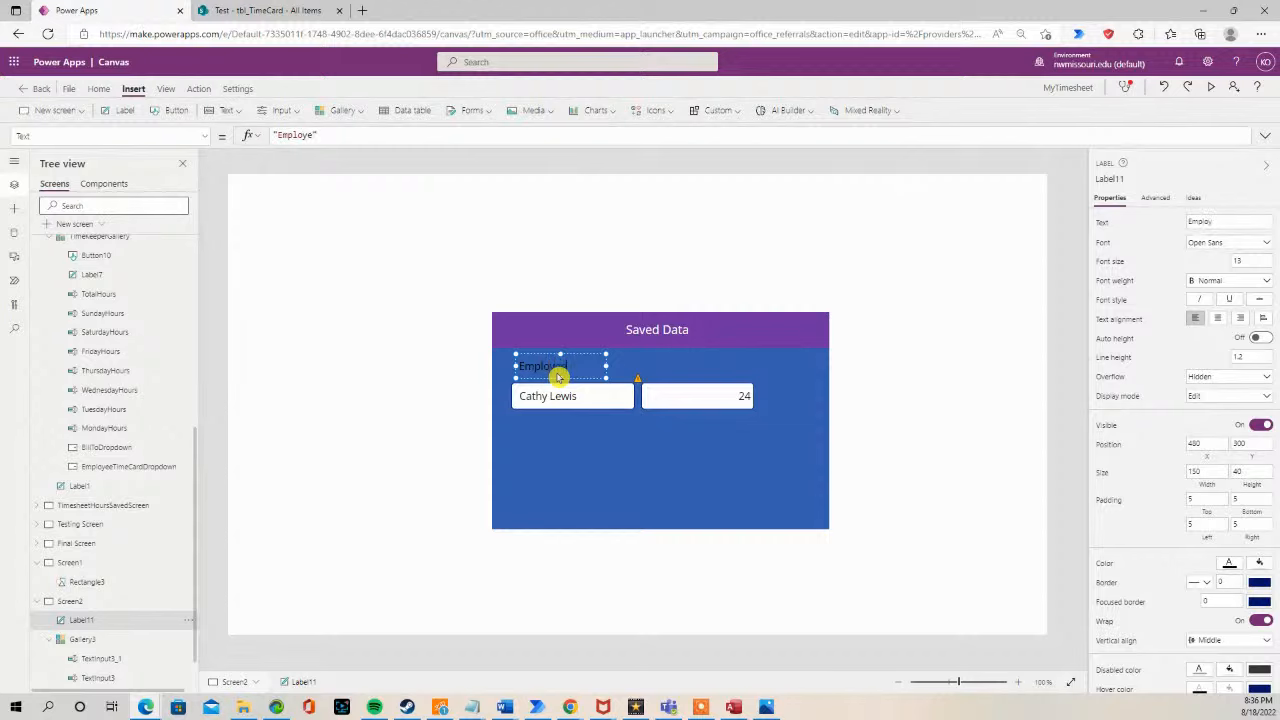
# Step: Duplicate the Employee label above the hours field and change the copy's text to "Total Hours"
pyautogui.click(656, 366)
pyautogui.hotkey('ctrl', 'v')
pyautogui.moveTo(637, 372); pyautogui.dragTo(736, 368)
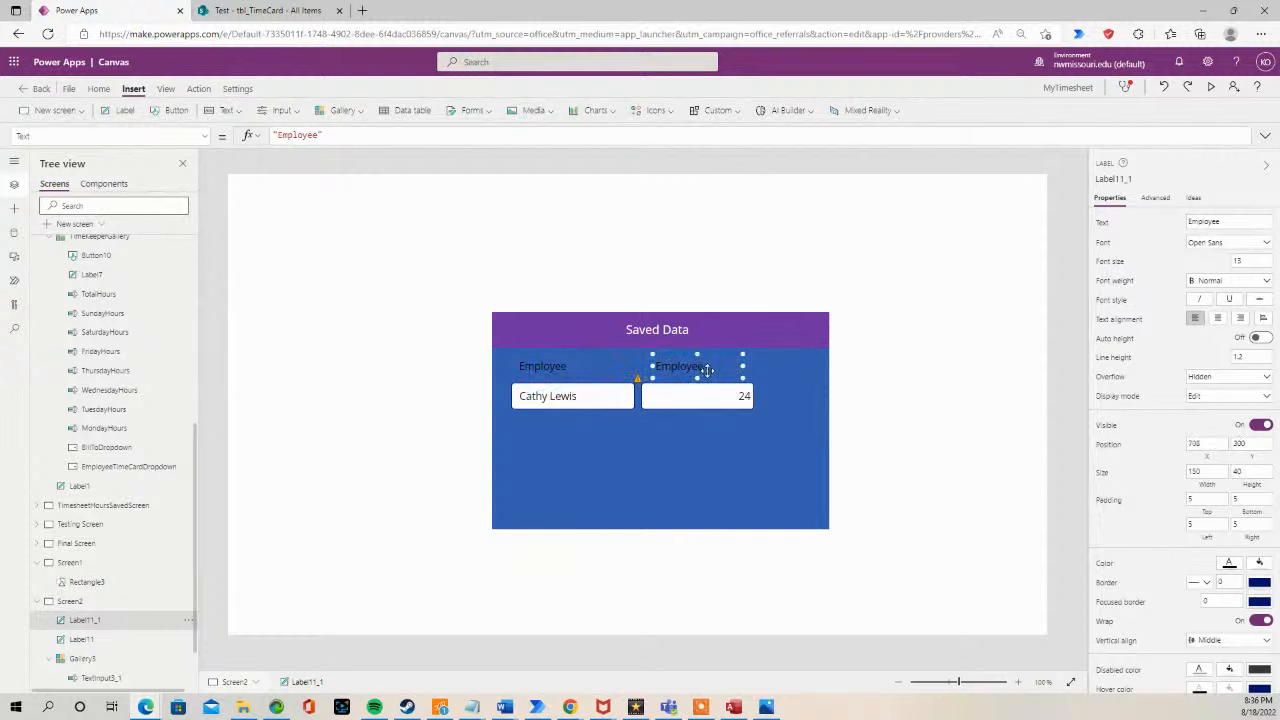
pyautogui.doubleClick(709, 368)
pyautogui.write('Total Hours')
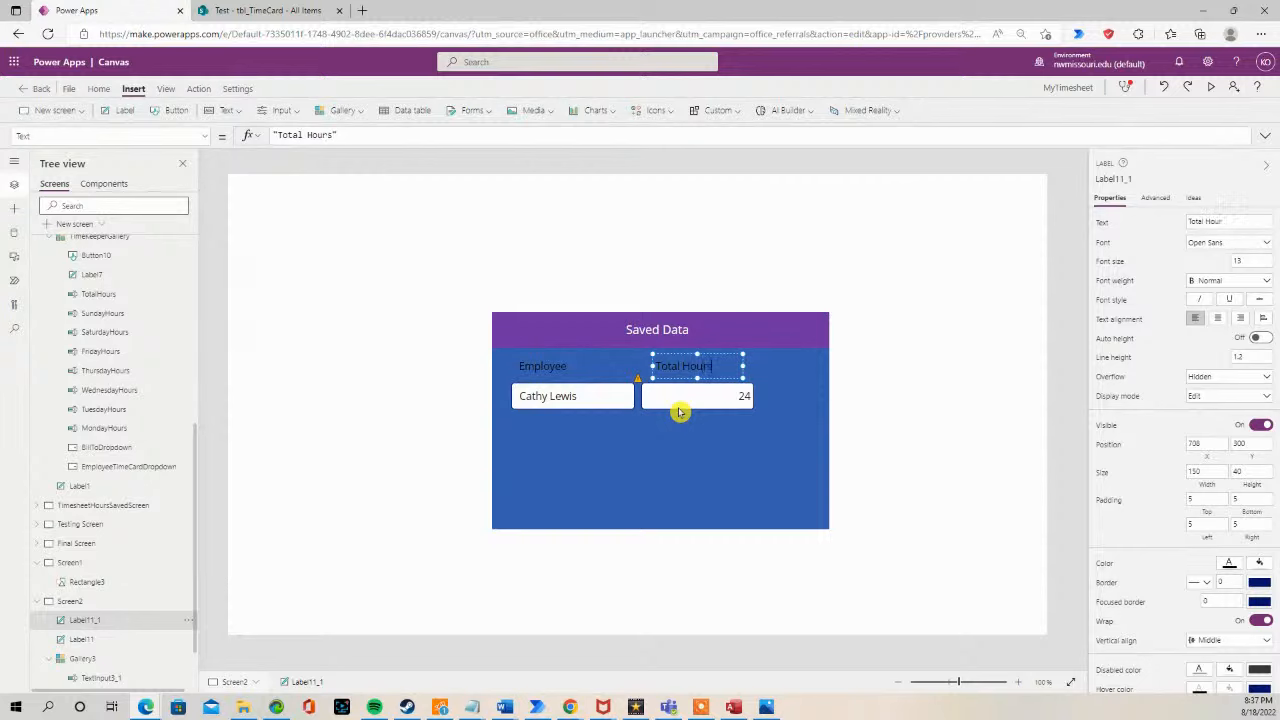
# Step: Change the font color of the Employee and Total Hours header labels to white, then deselect them
pyautogui.click(603, 366)
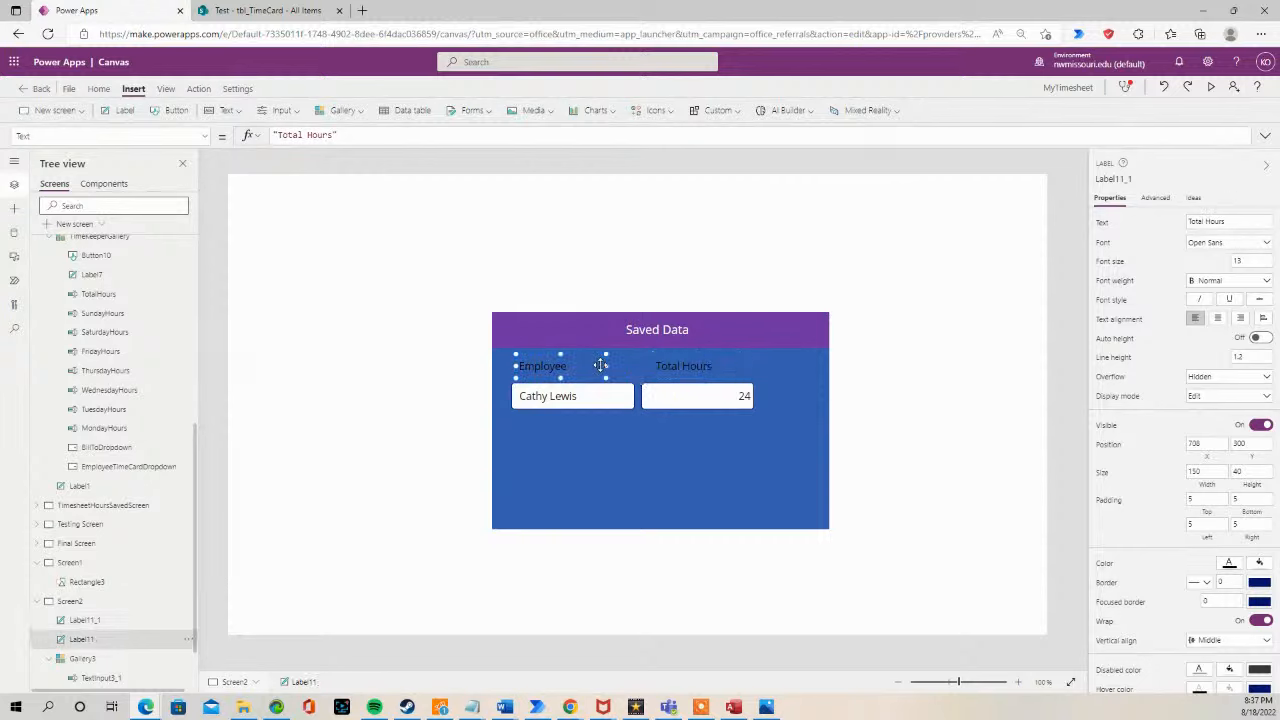
pyautogui.keyDown('shift'); pyautogui.click(663, 365); pyautogui.keyUp('shift')
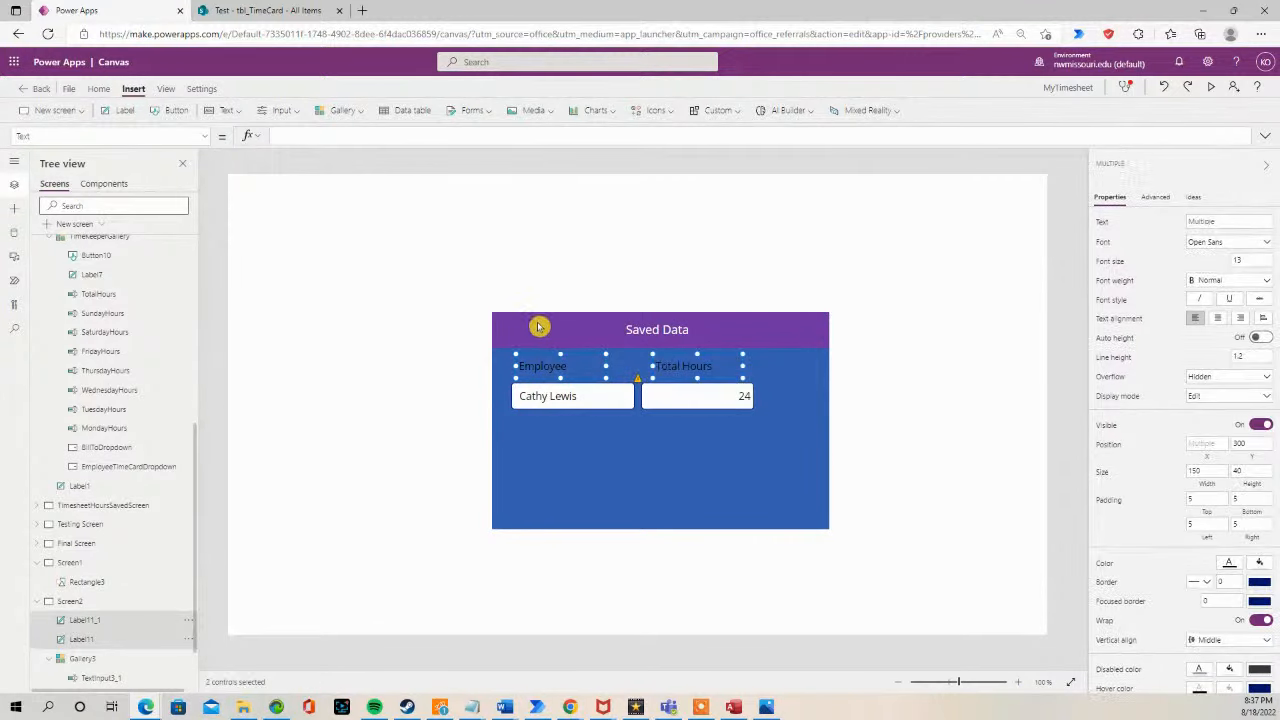
pyautogui.click(98, 88)
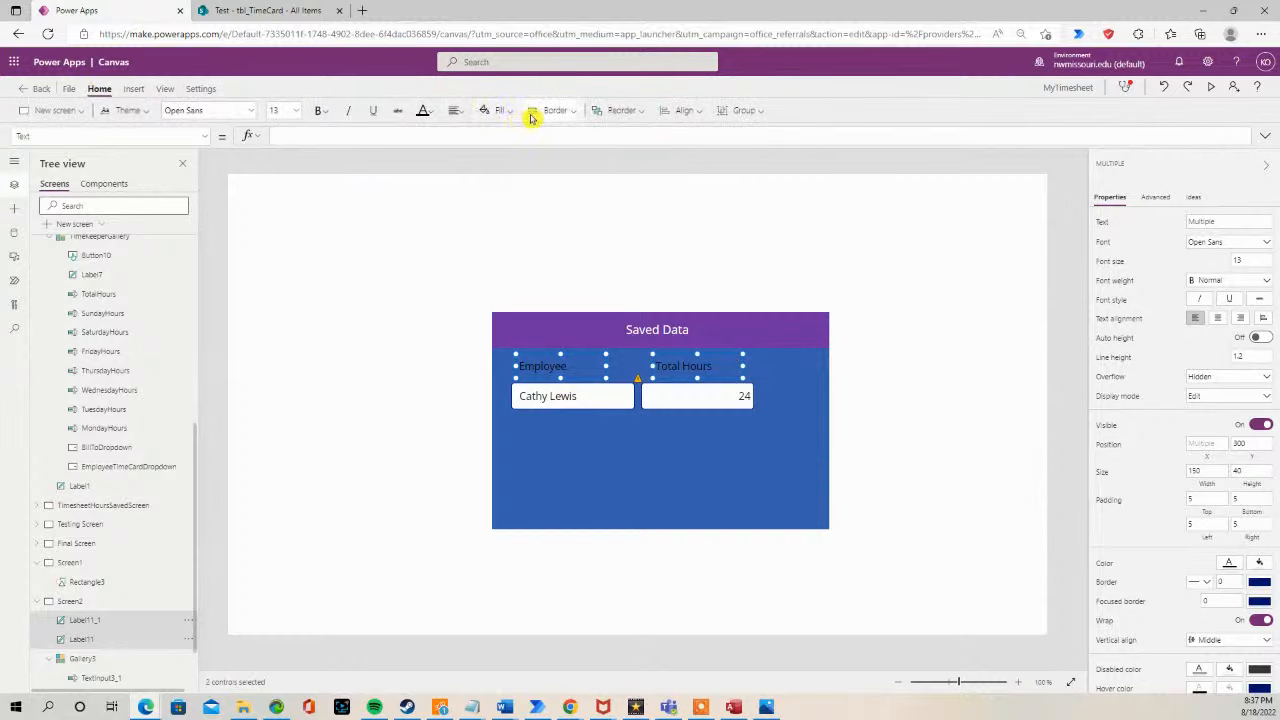
pyautogui.click(432, 112)
pyautogui.click(431, 174)
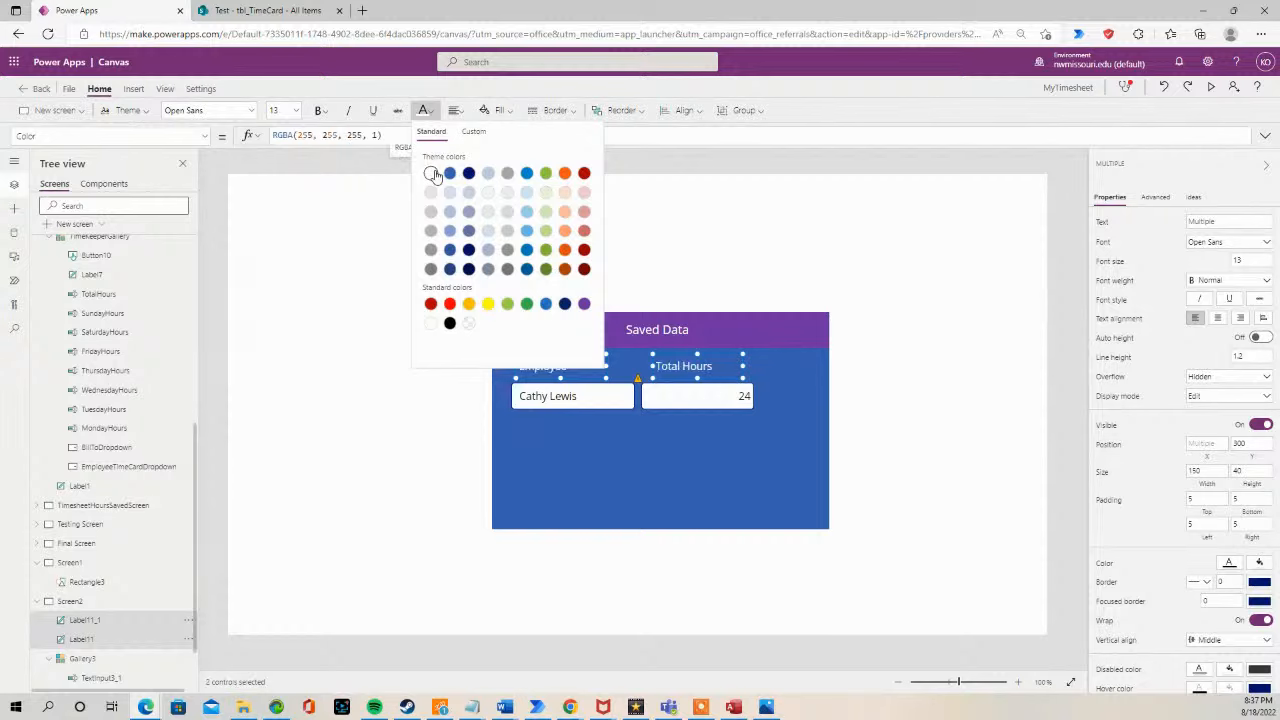
pyautogui.click(697, 178)
pyautogui.click(561, 362)
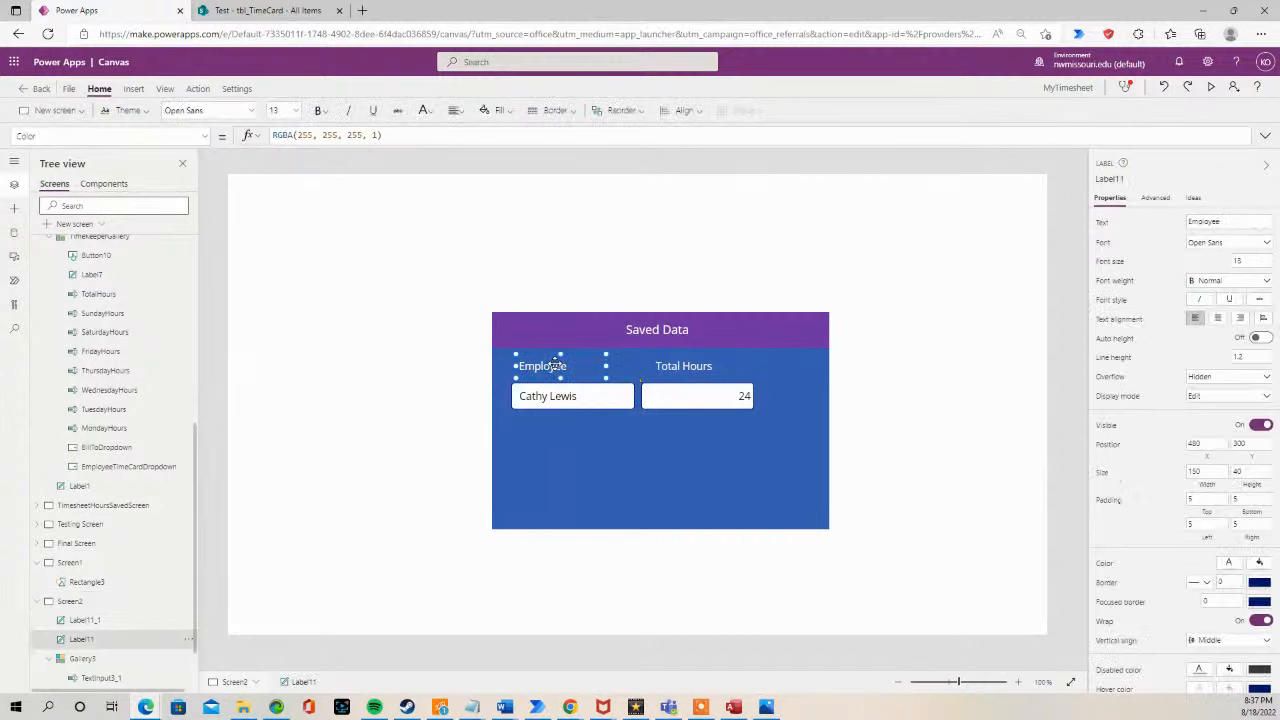
pyautogui.click(683, 365)
pyautogui.click(691, 449)
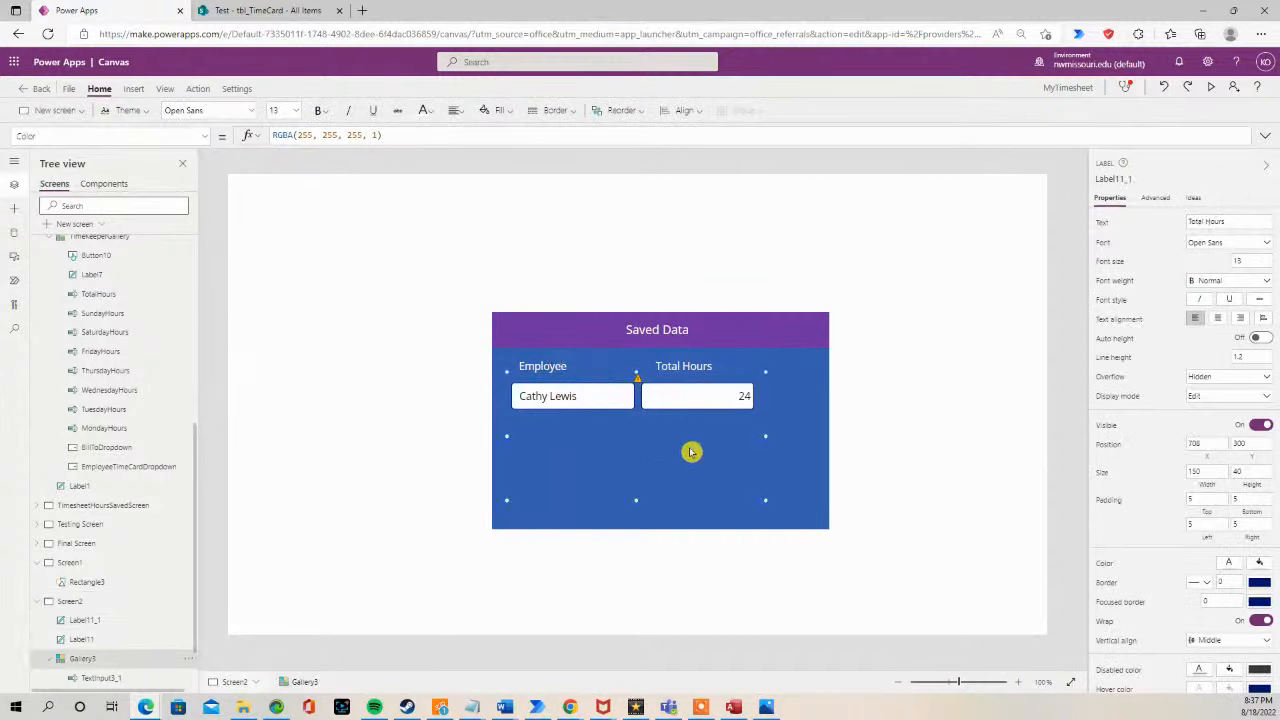
pyautogui.click(440, 264)
# Step: Add a button captioned "Close" at the right end of the Saved Data title bar
pyautogui.click(136, 89)
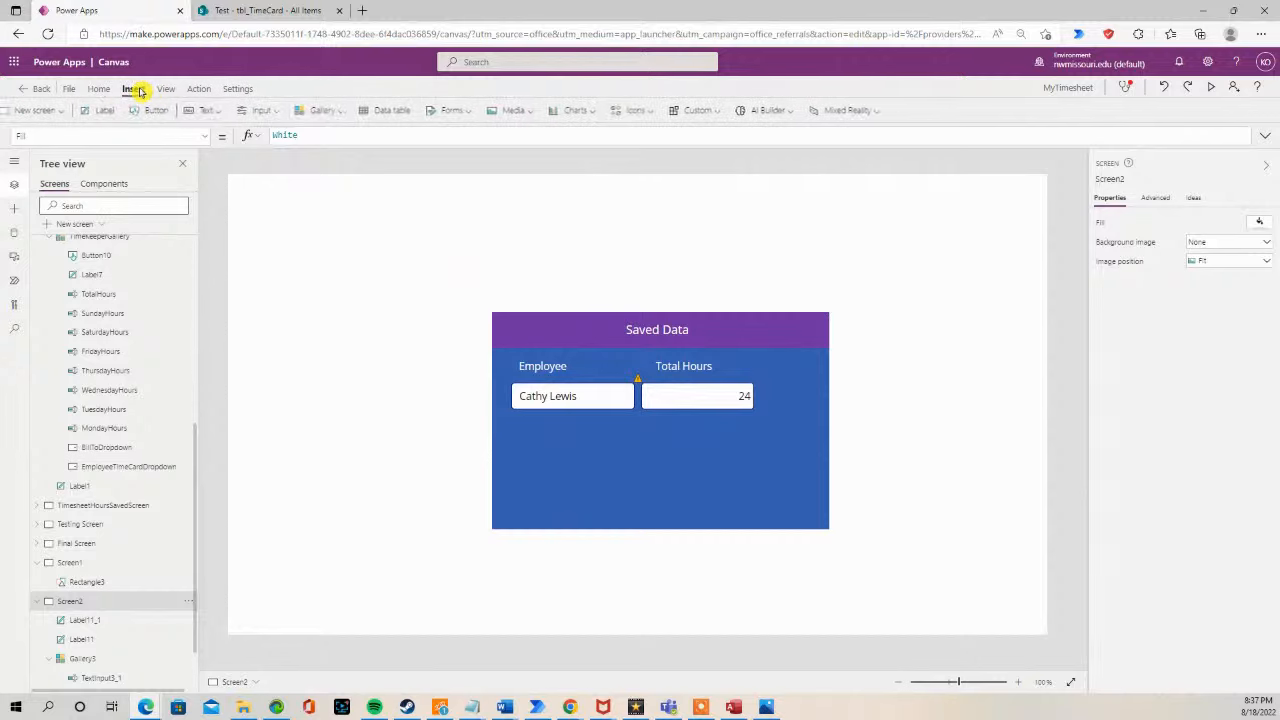
pyautogui.click(177, 111)
pyautogui.moveTo(313, 220); pyautogui.dragTo(779, 346)
pyautogui.moveTo(757, 395); pyautogui.dragTo(788, 331)
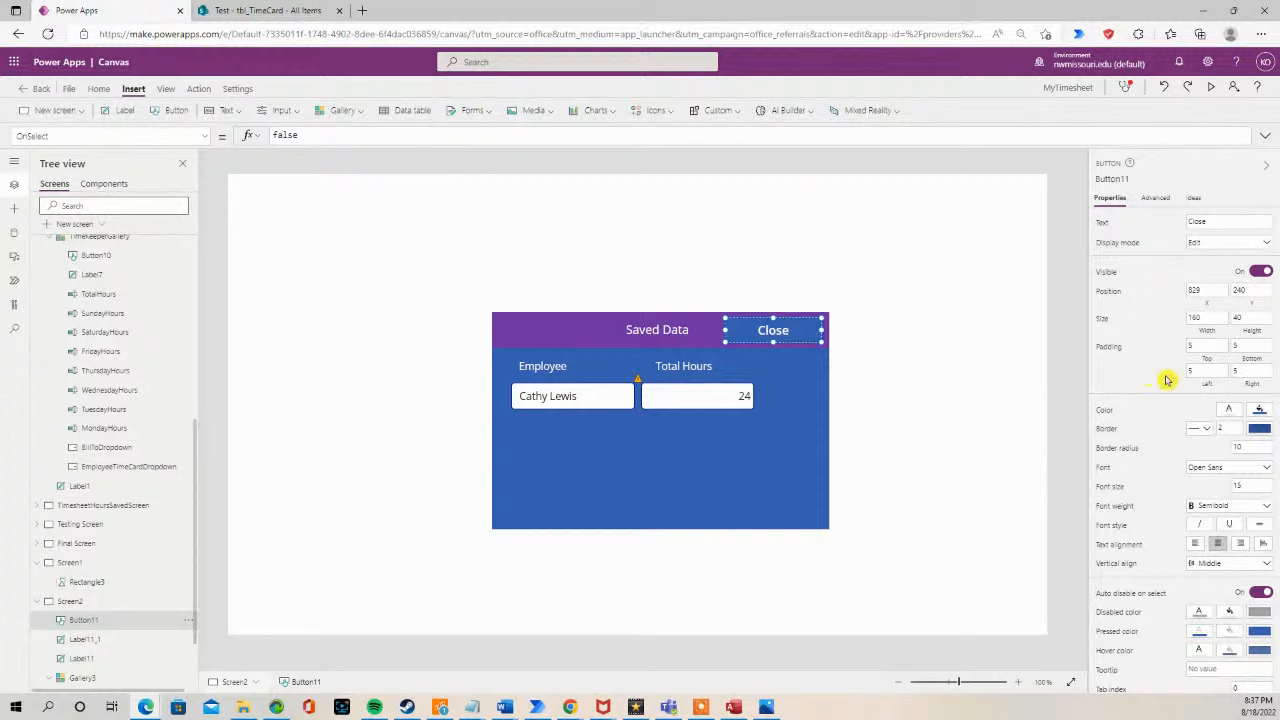
# Step: Recolor the Close button dark red
pyautogui.click(1257, 429)
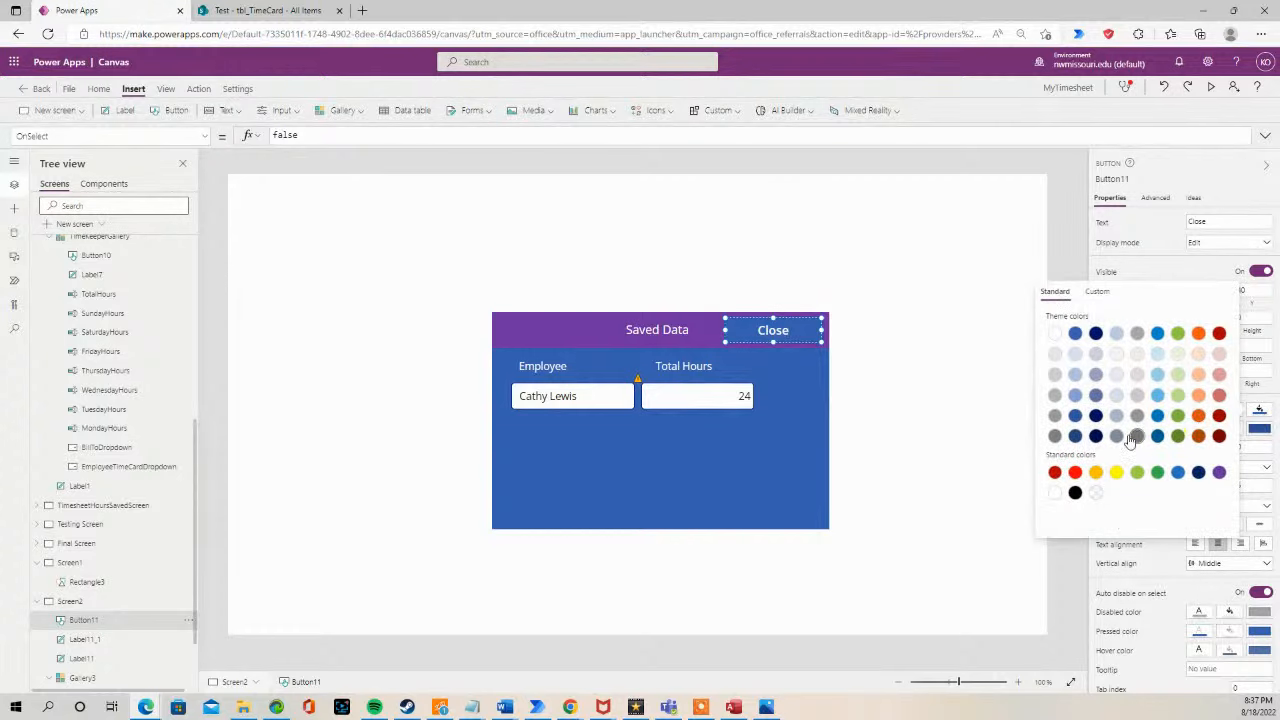
pyautogui.click(1220, 438)
pyautogui.click(704, 484)
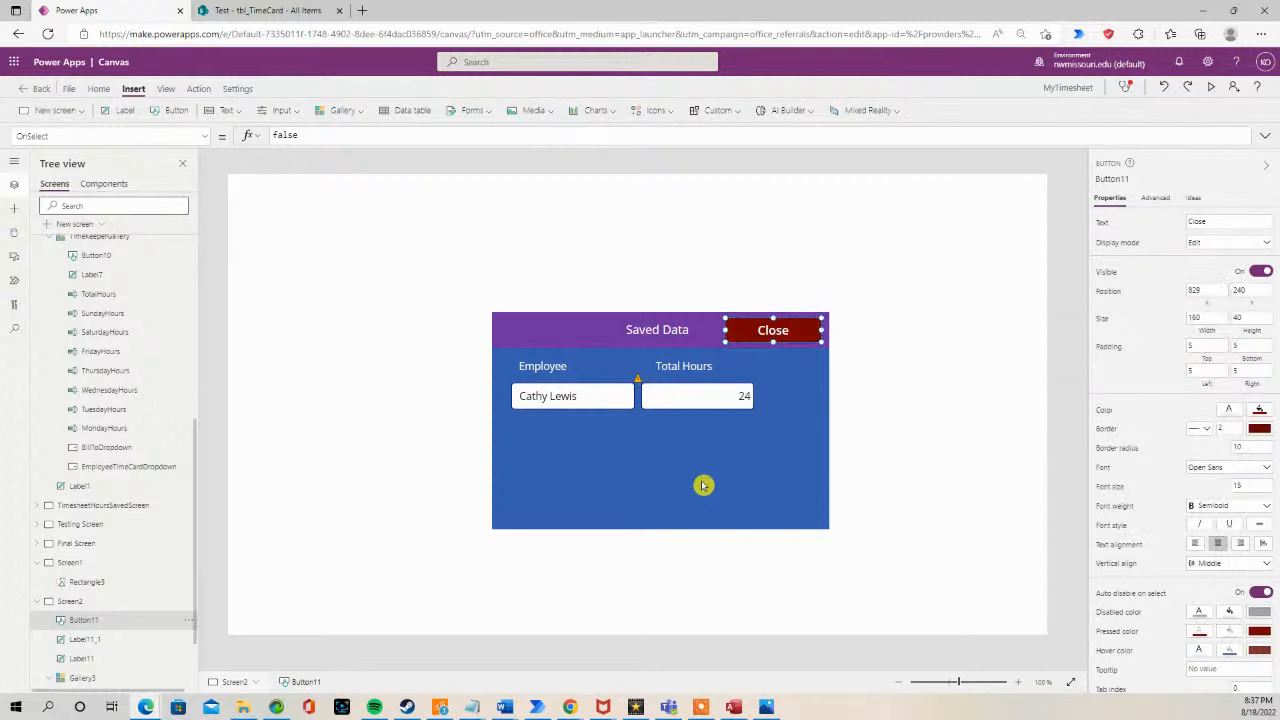
pyautogui.click(779, 363)
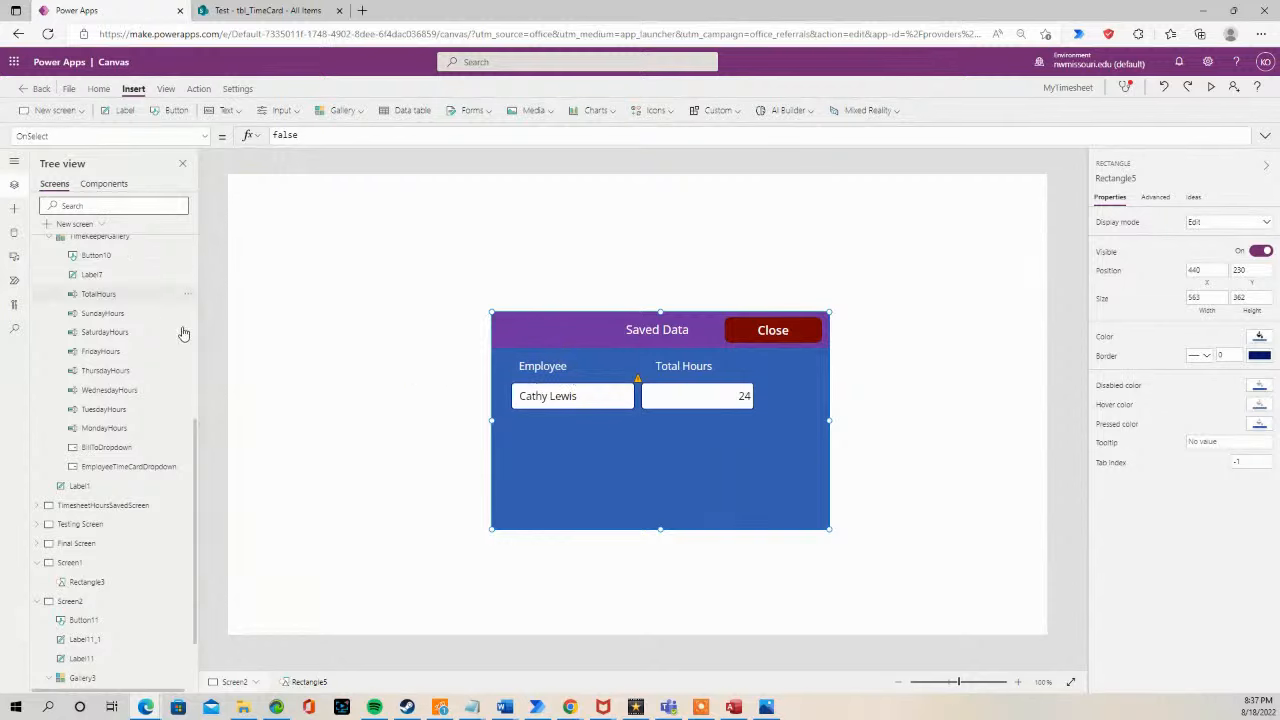
# Step: Open TimesheetScreen, preview the app and reset the timesheet lines
pyautogui.moveTo(195, 434); pyautogui.dragTo(190, 245)
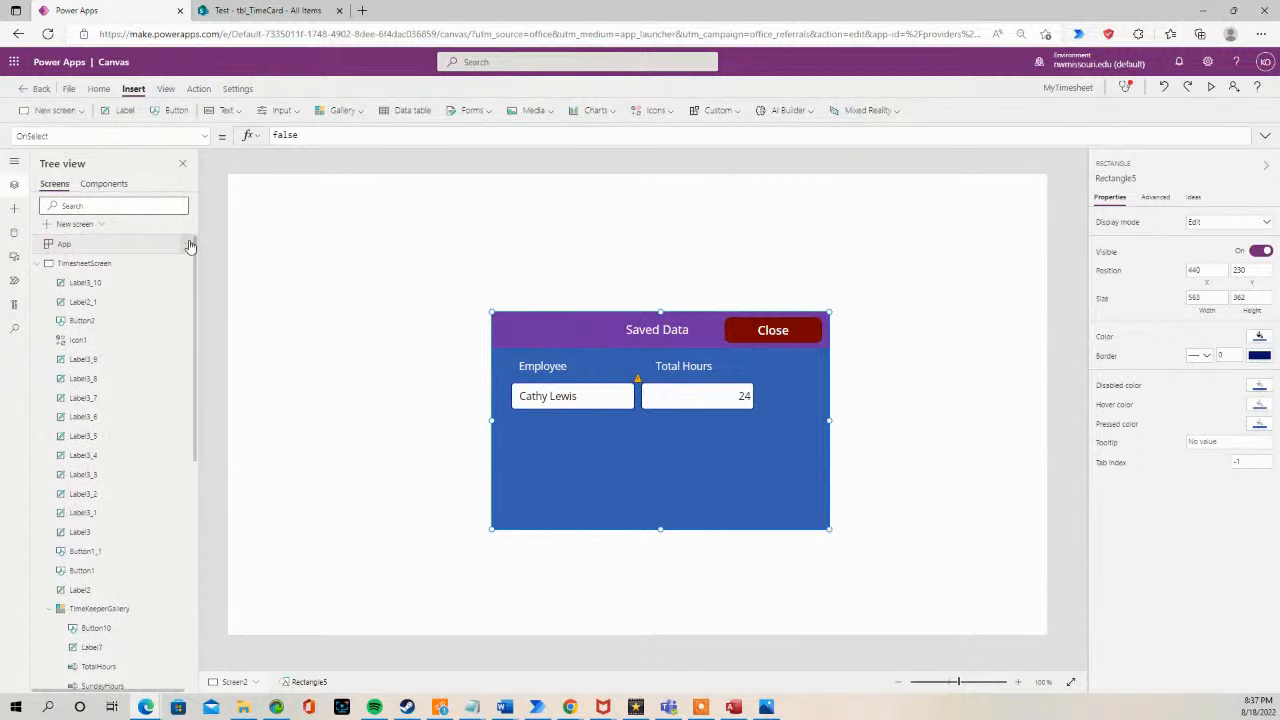
pyautogui.click(89, 264)
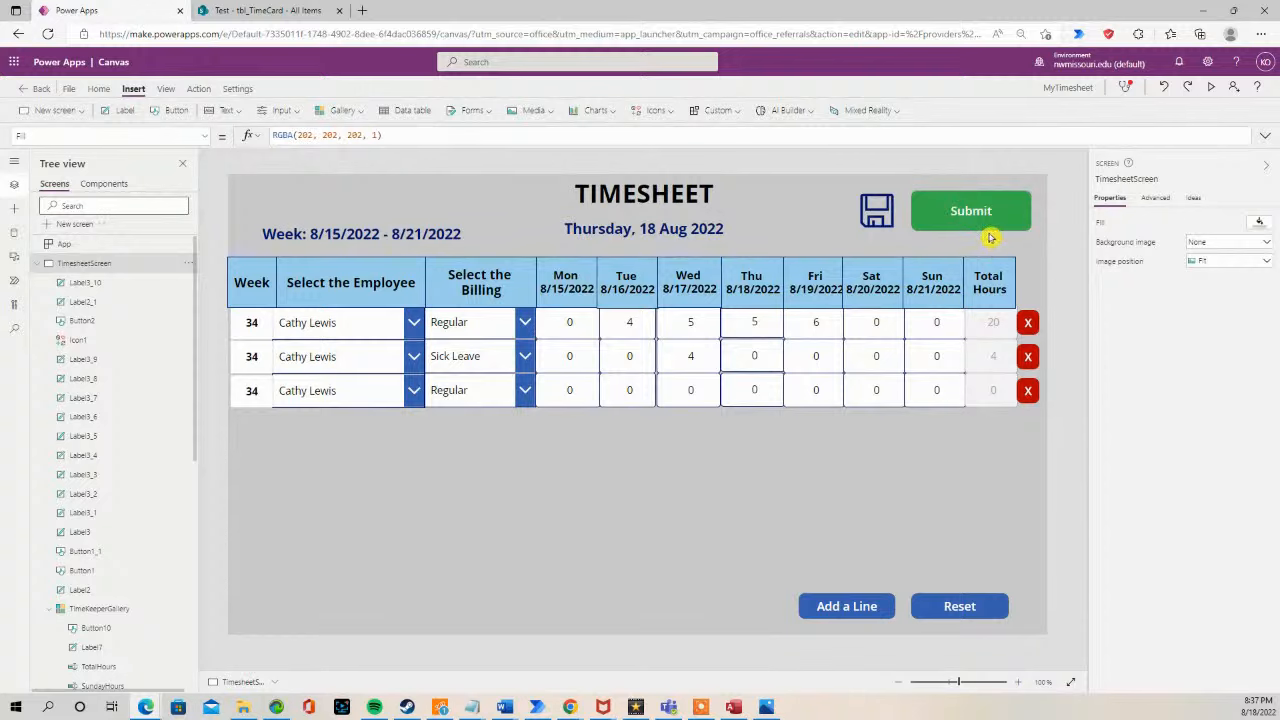
pyautogui.click(1211, 88)
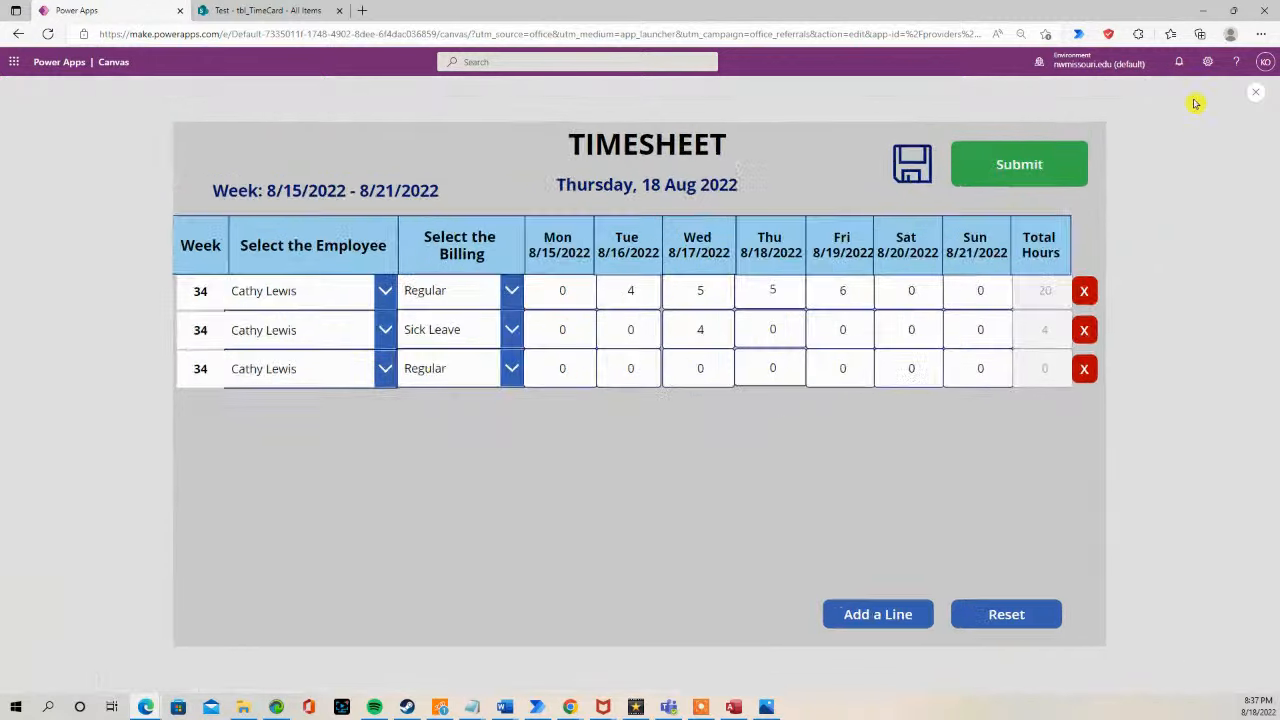
pyautogui.click(345, 368)
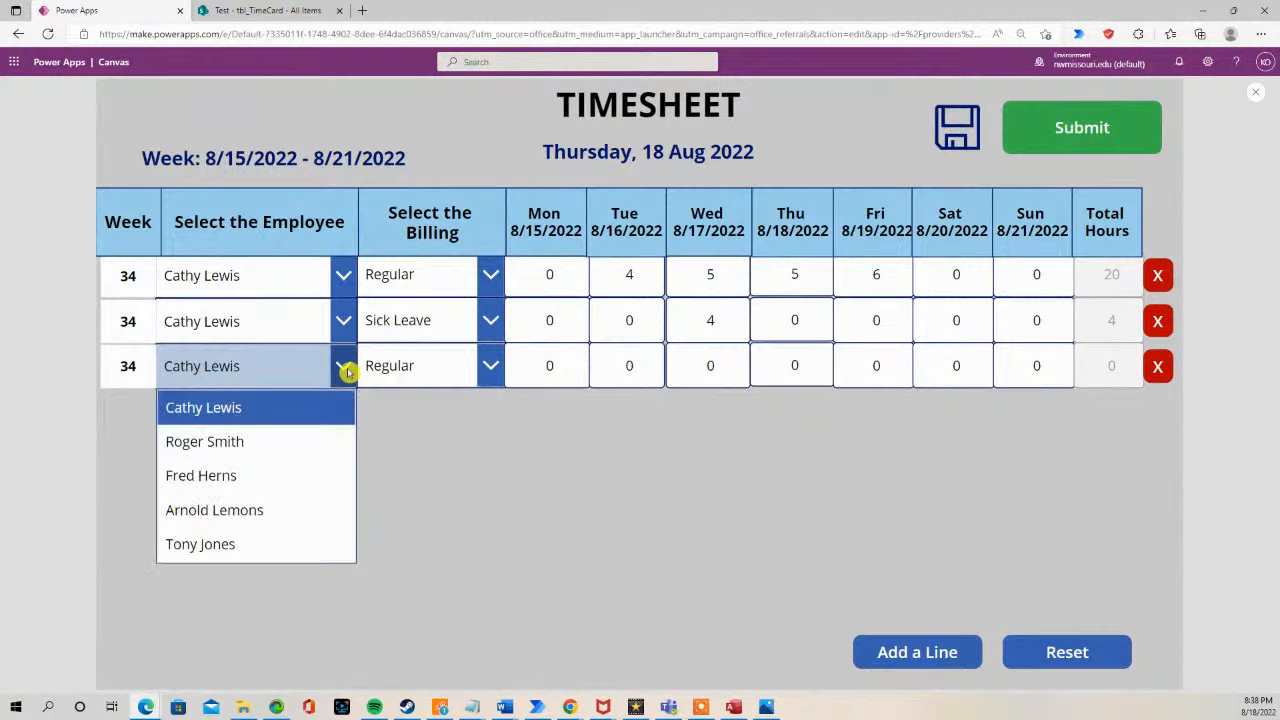
pyautogui.click(1057, 659)
# Step: Assign the first timesheet line to the third employee in the list, keeping the billing as Regular
pyautogui.click(341, 276)
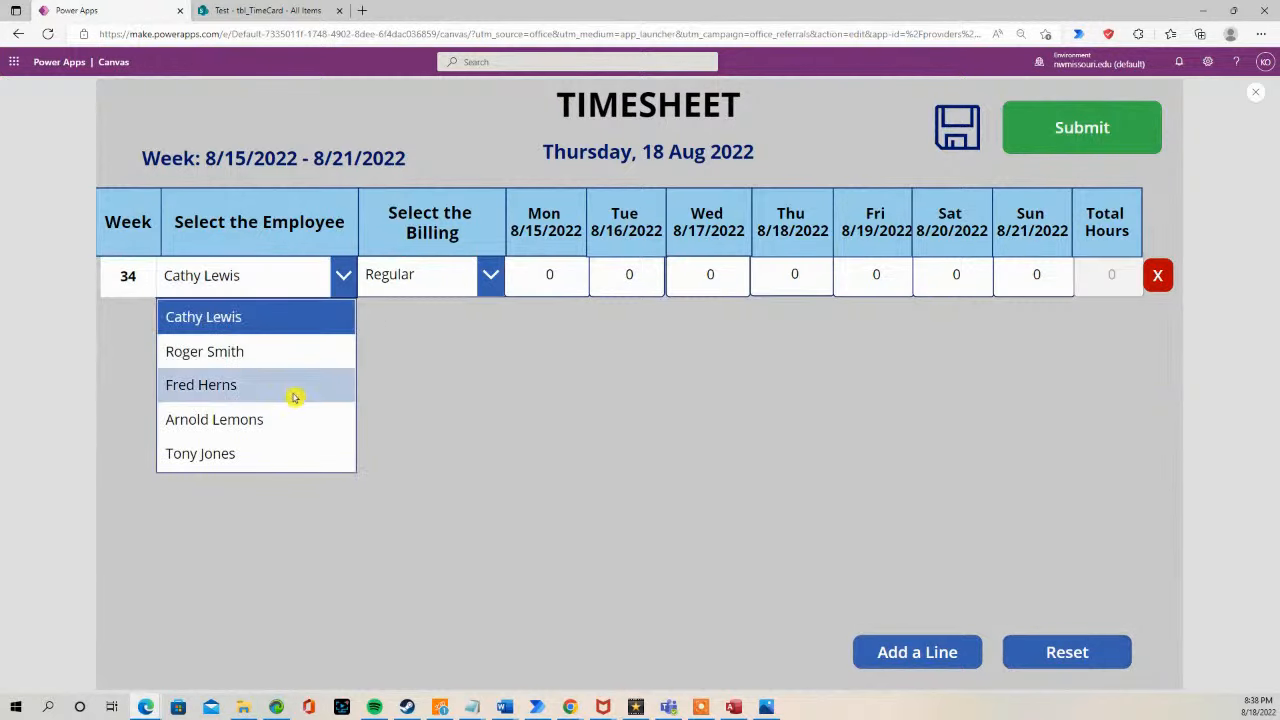
pyautogui.click(287, 395)
pyautogui.click(491, 272)
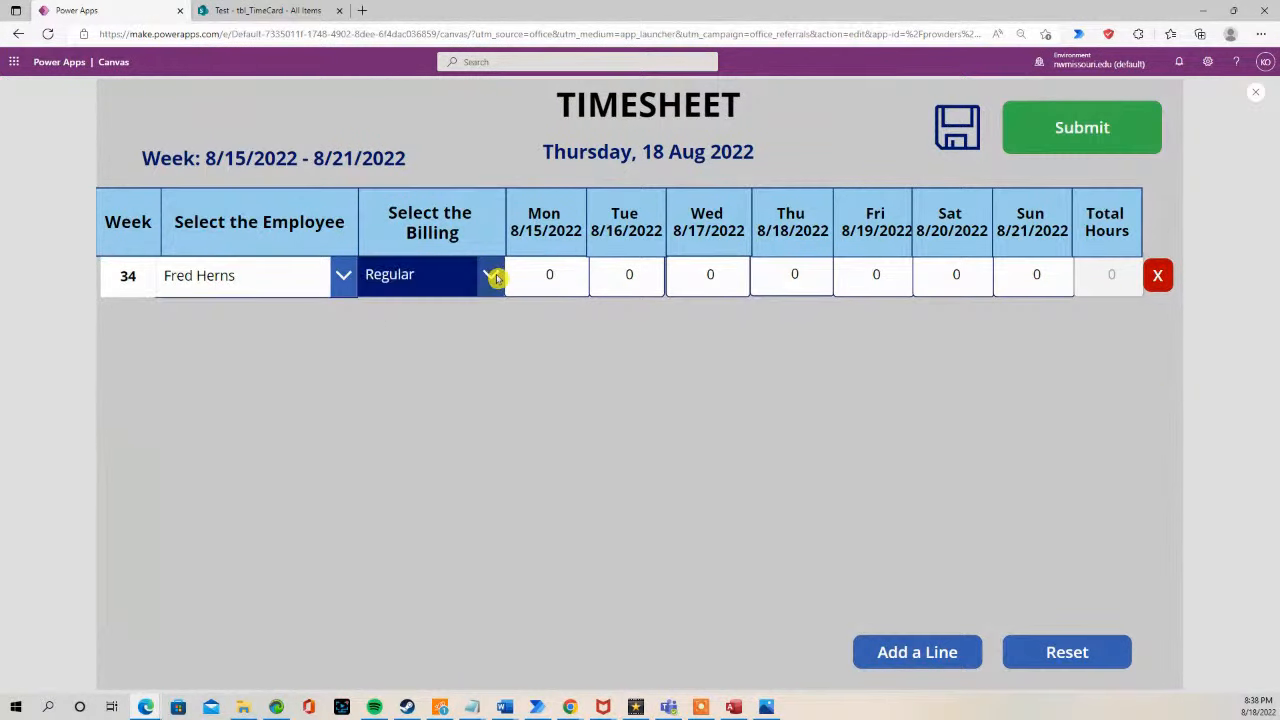
# Step: Enter the Regular line's hours as 6 for Tuesday, 6 for Wednesday, 9 for Thursday and 4 for Friday
pyautogui.click(591, 270)
pyautogui.doubleClick(612, 275)
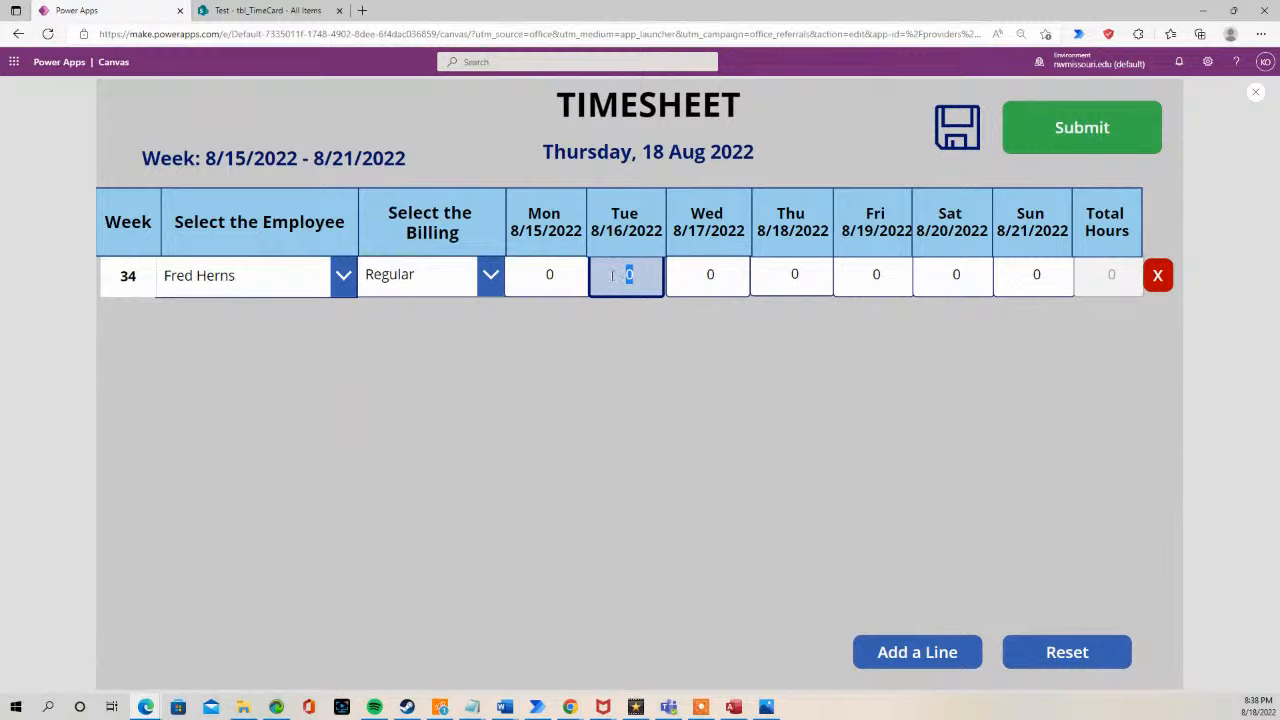
pyautogui.write('6')
pyautogui.click(700, 277)
pyautogui.doubleClick(710, 275)
pyautogui.write('6')
pyautogui.click(773, 273)
pyautogui.doubleClick(773, 273)
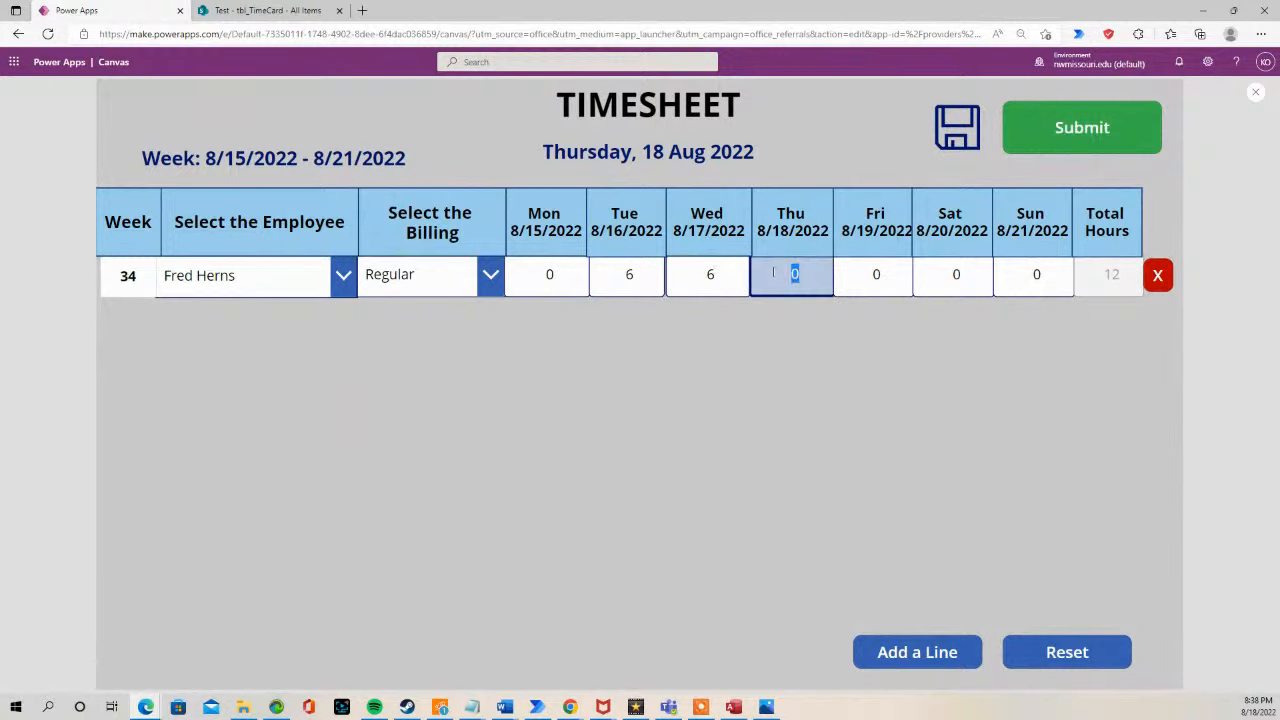
pyautogui.write('9')
pyautogui.click(874, 274)
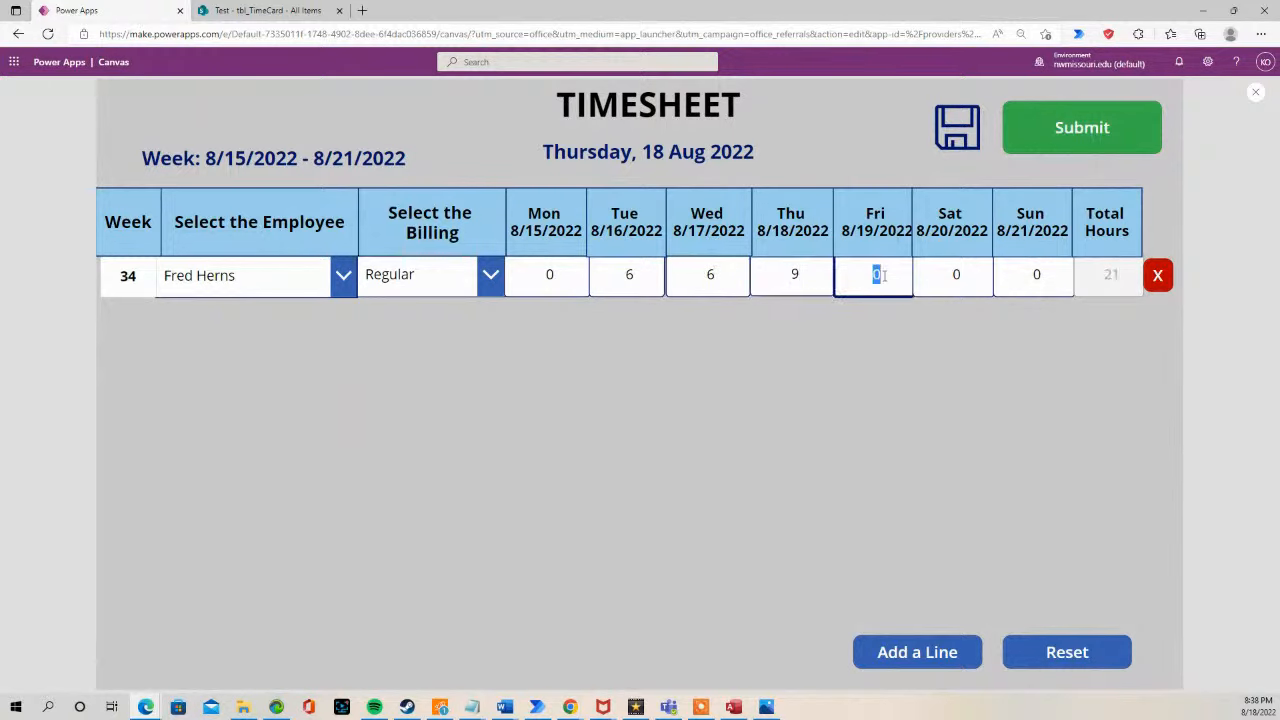
pyautogui.doubleClick(892, 276)
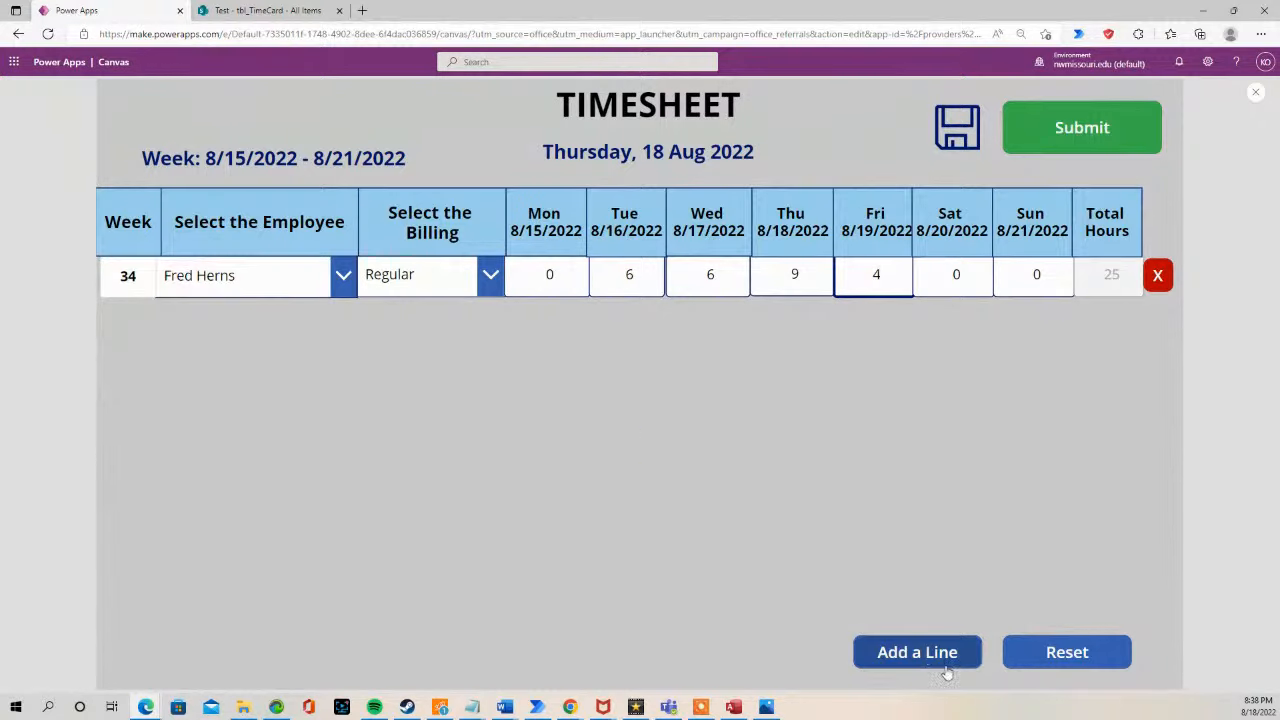
# Step: Add a second timesheet line for the same employee with Vacation billing
pyautogui.click(915, 655)
pyautogui.click(341, 325)
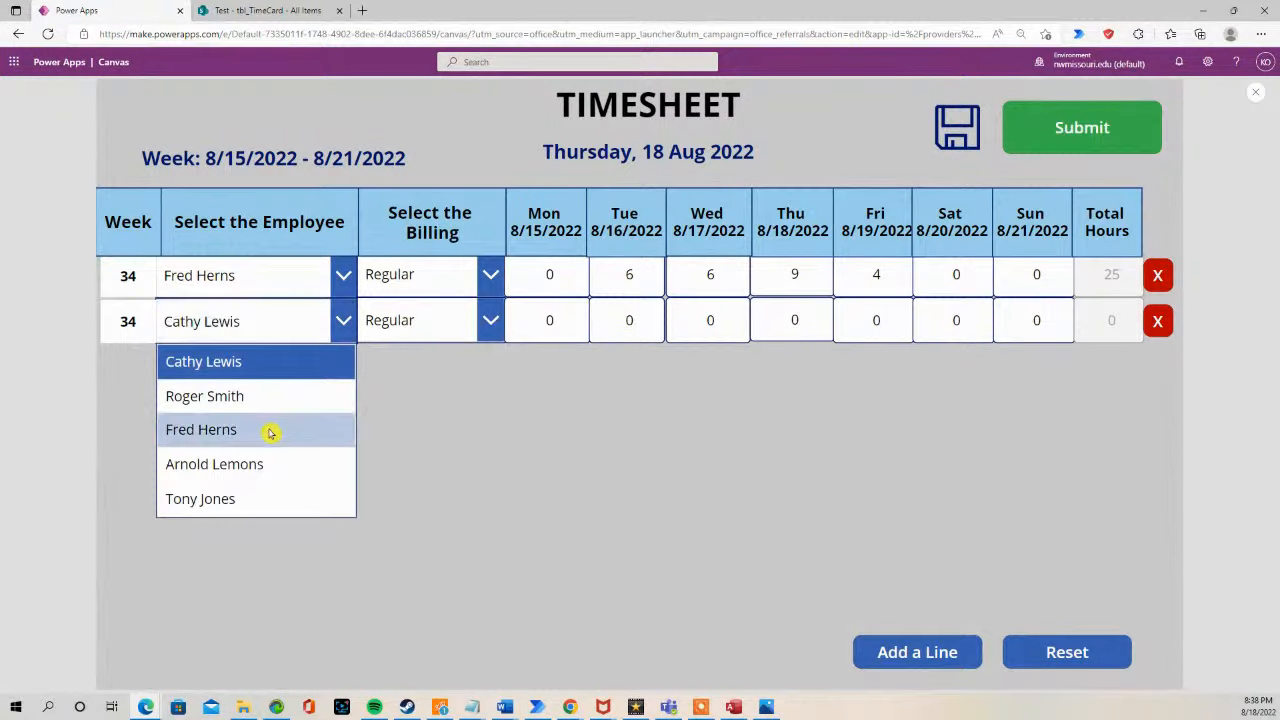
pyautogui.click(337, 426)
pyautogui.click(481, 320)
pyautogui.click(430, 428)
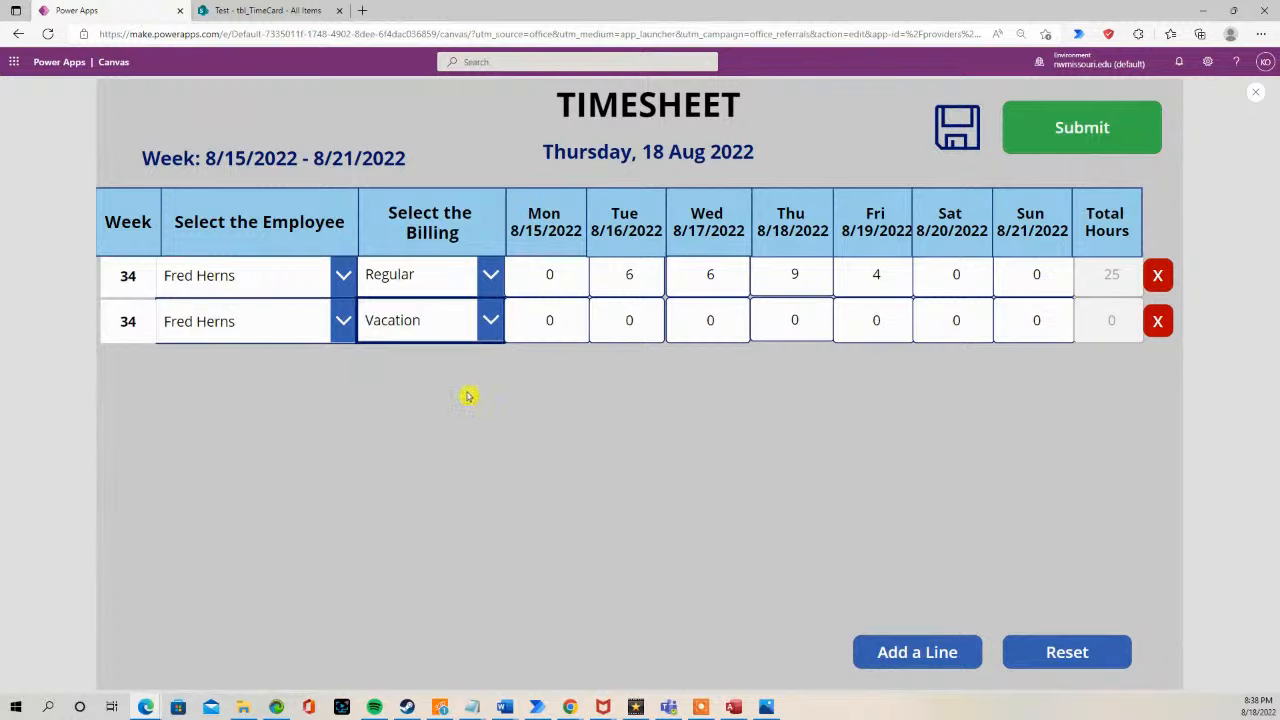
# Step: Enter 4 hours each for Monday and Tuesday on the Vacation line
pyautogui.click(553, 318)
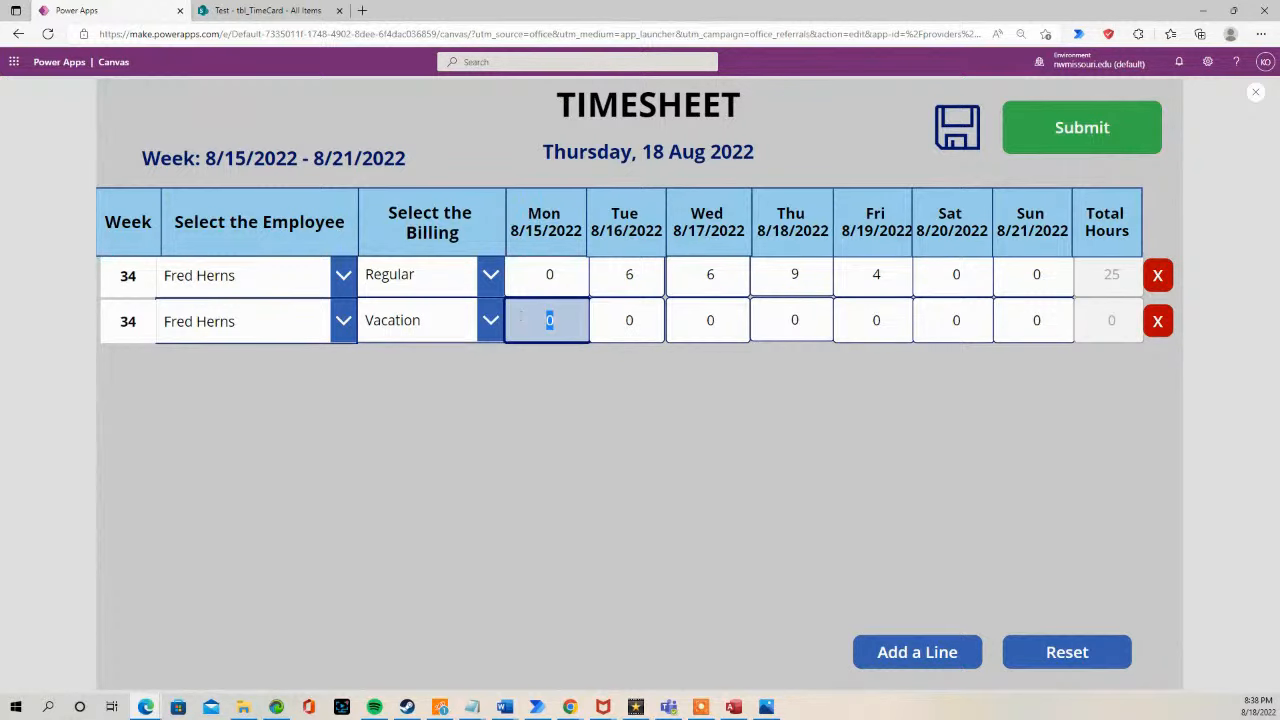
pyautogui.write('4')
pyautogui.press('Tab')
pyautogui.write('4')
pyautogui.press('Tab')
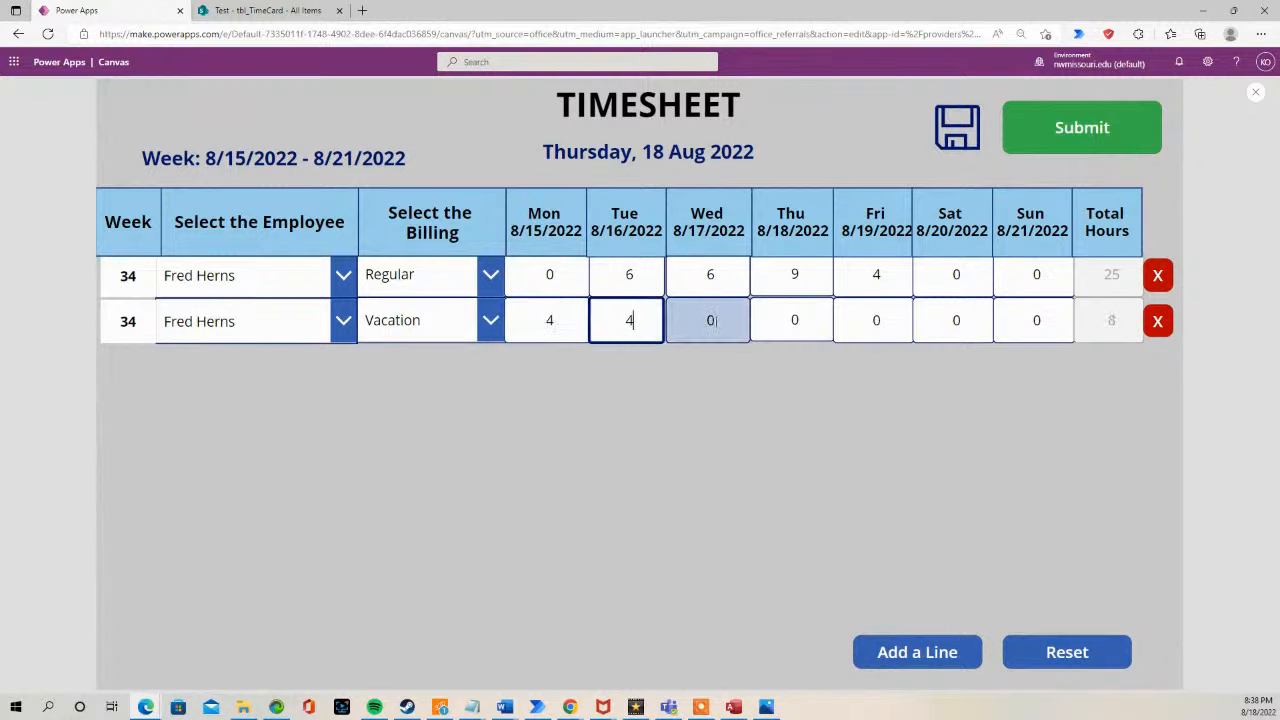
# Step: Set the Regular line's Tuesday hours to 0
pyautogui.click(712, 320)
pyautogui.doubleClick(712, 320)
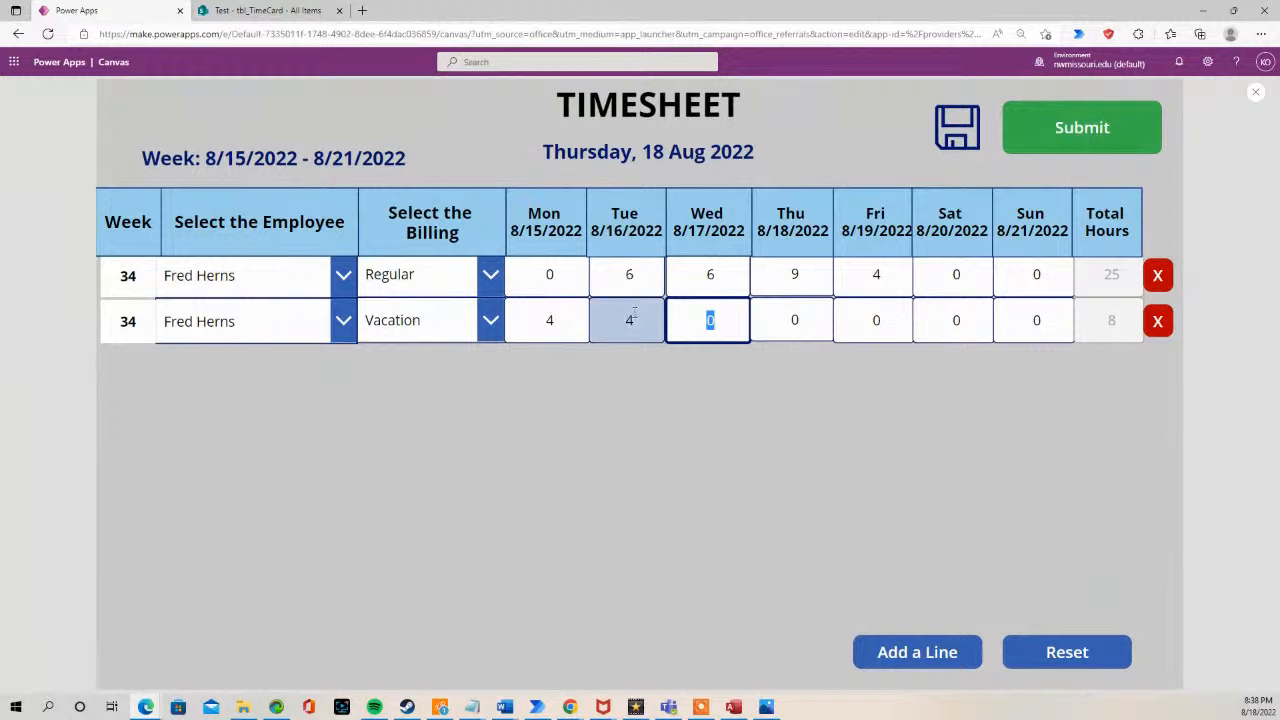
pyautogui.click(618, 274)
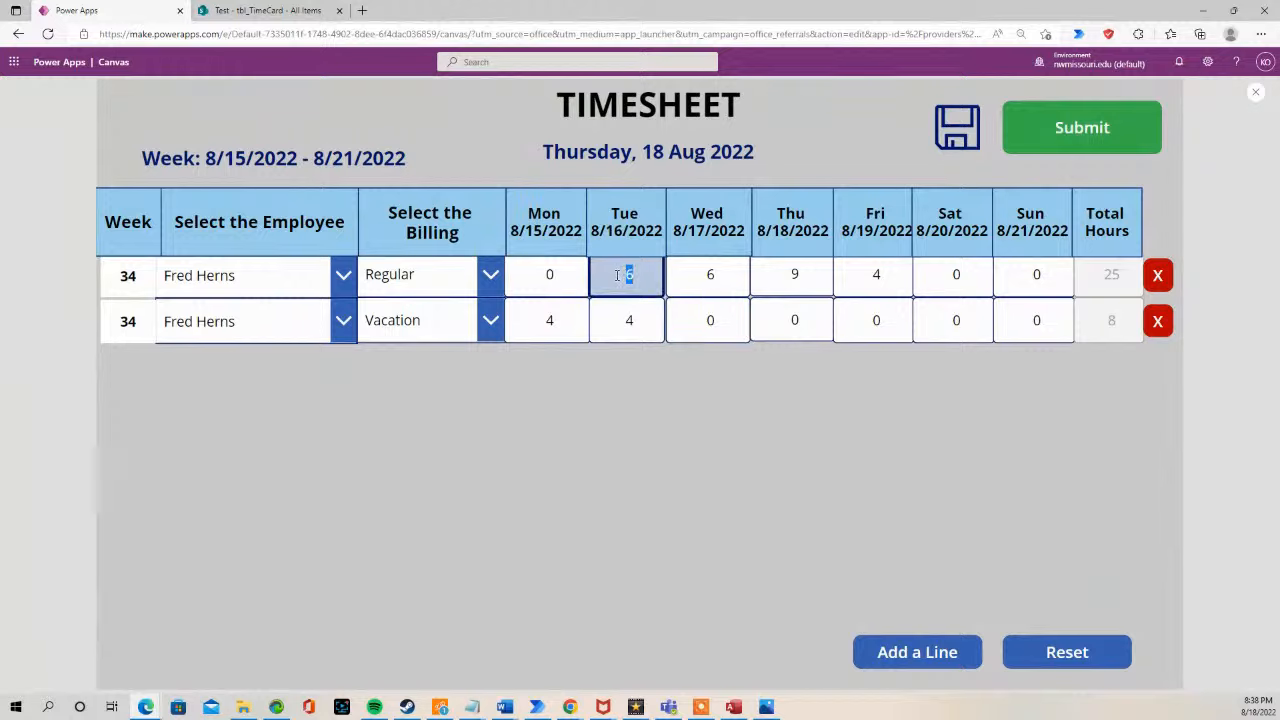
pyautogui.write('0')
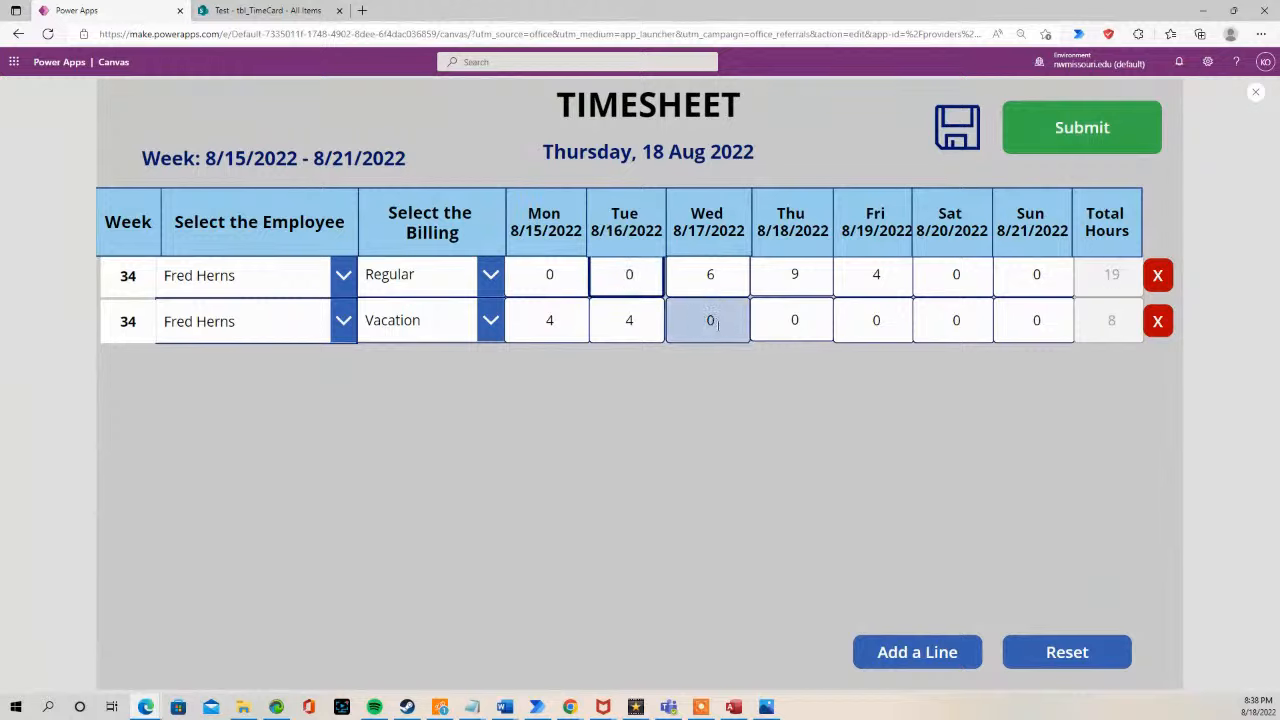
# Step: Save the timesheet lines, dismiss the save notification and exit the app preview
pyautogui.click(705, 320)
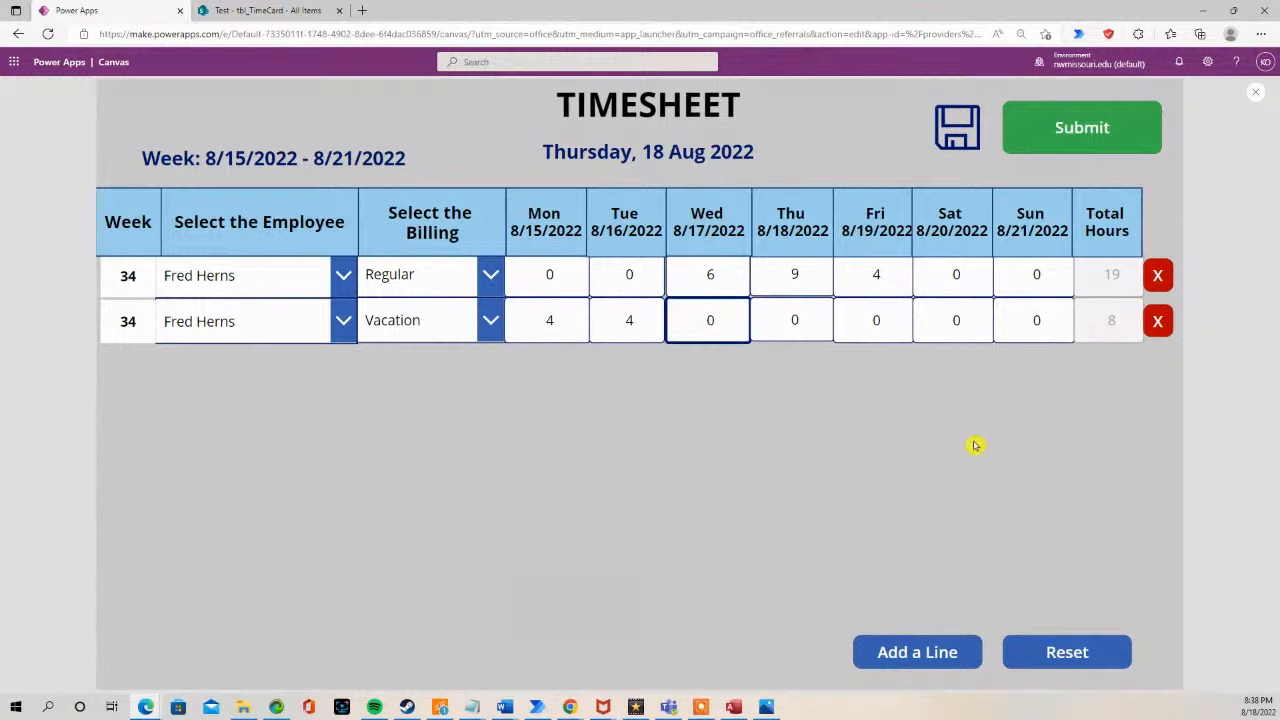
pyautogui.click(957, 128)
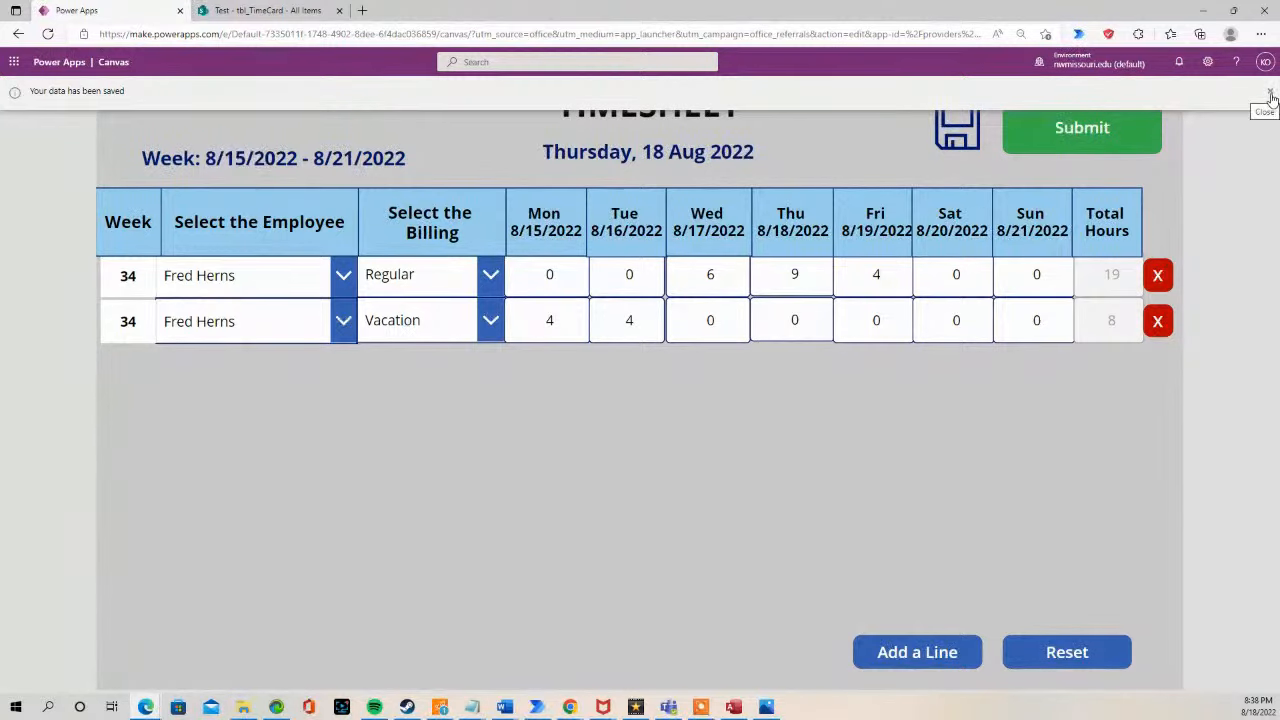
pyautogui.click(1271, 95)
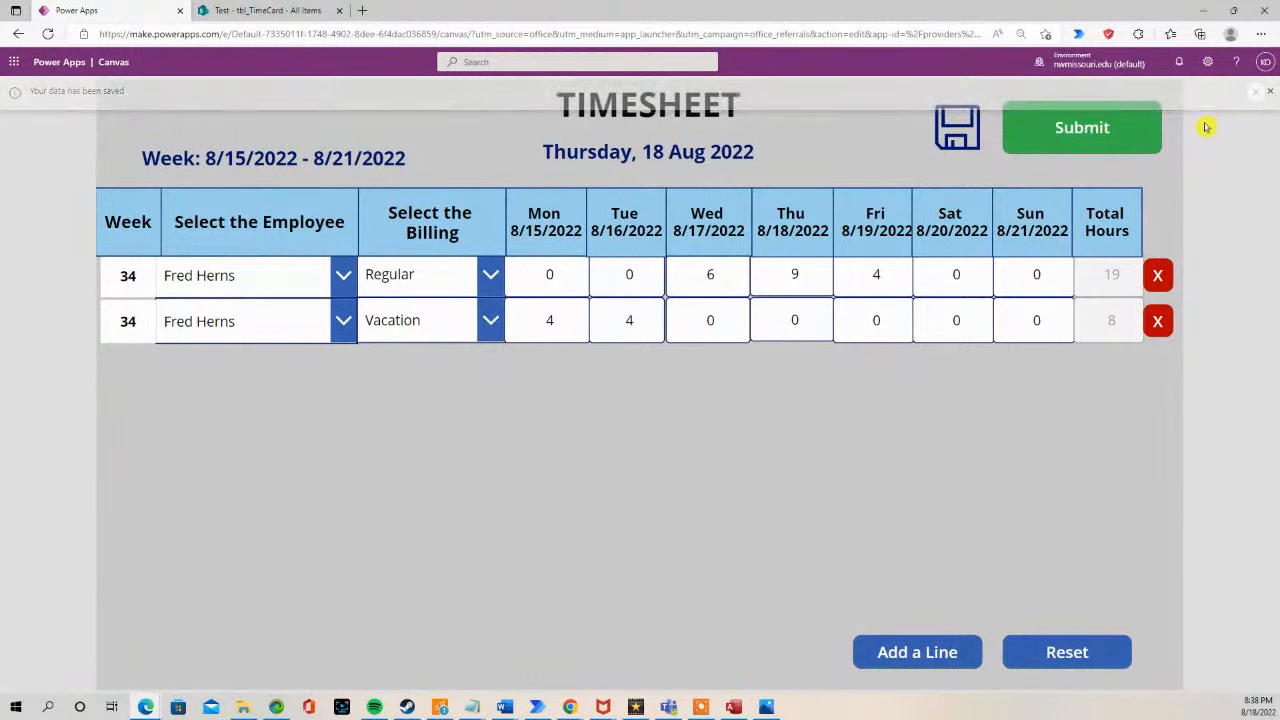
pyautogui.click(1257, 95)
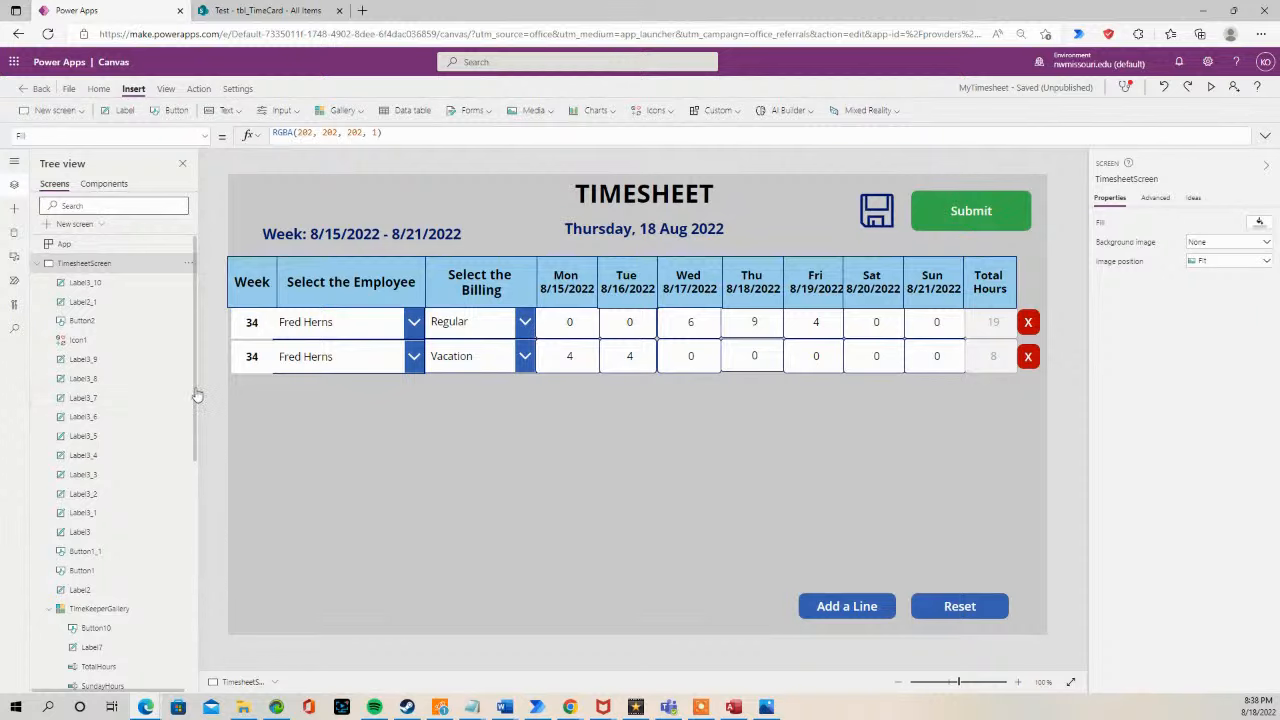
# Step: On Screen2, reduce the row template height of the Saved Data gallery so the employee rows stack closely together
pyautogui.moveTo(197, 396); pyautogui.dragTo(174, 625)
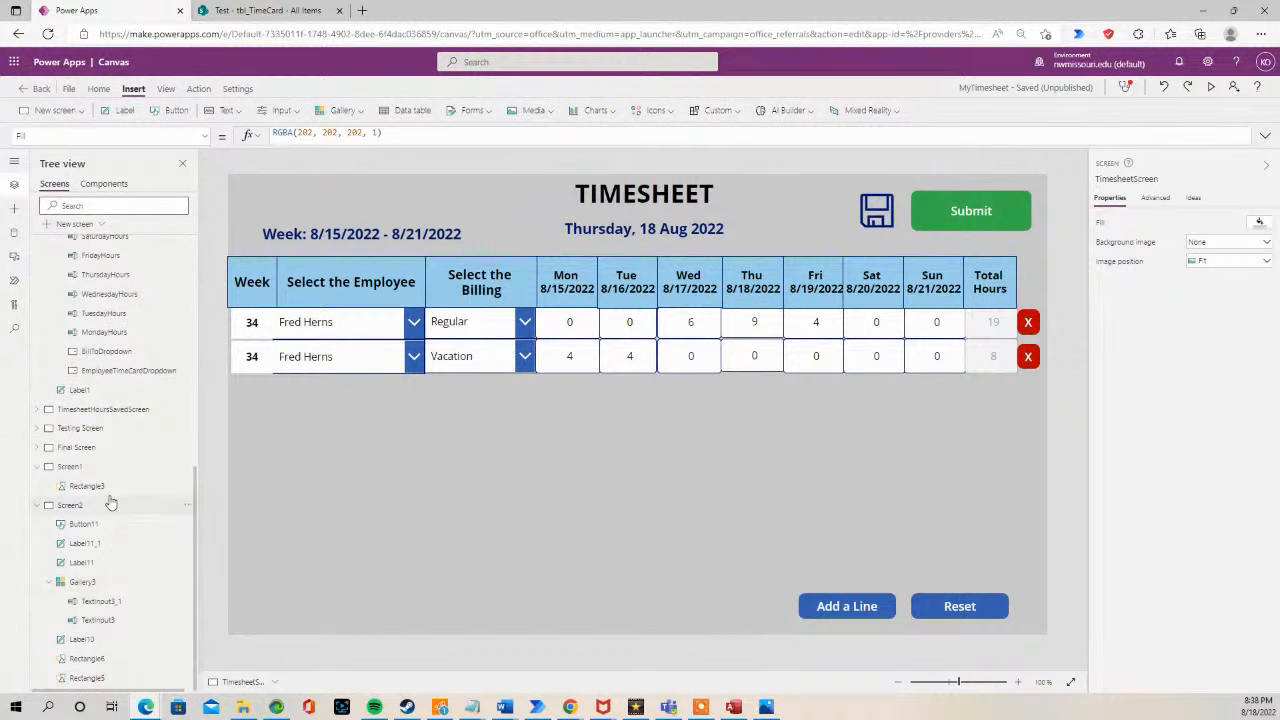
pyautogui.click(70, 505)
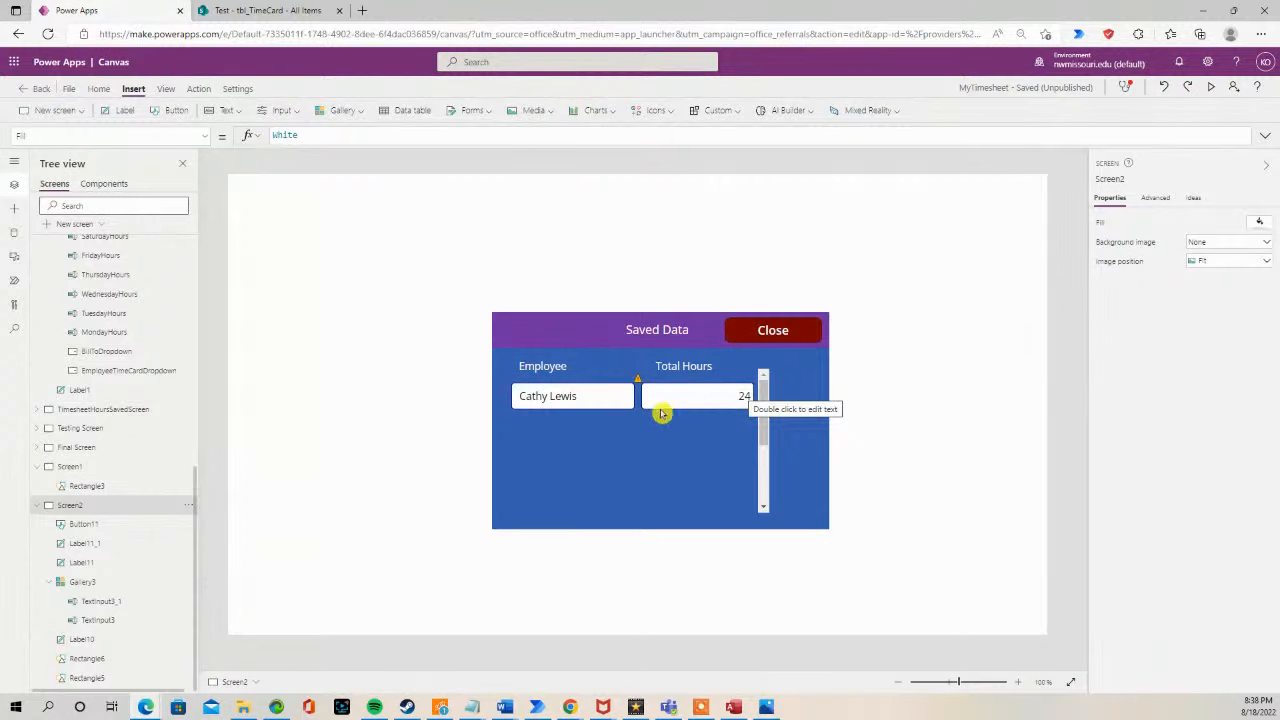
pyautogui.click(629, 396)
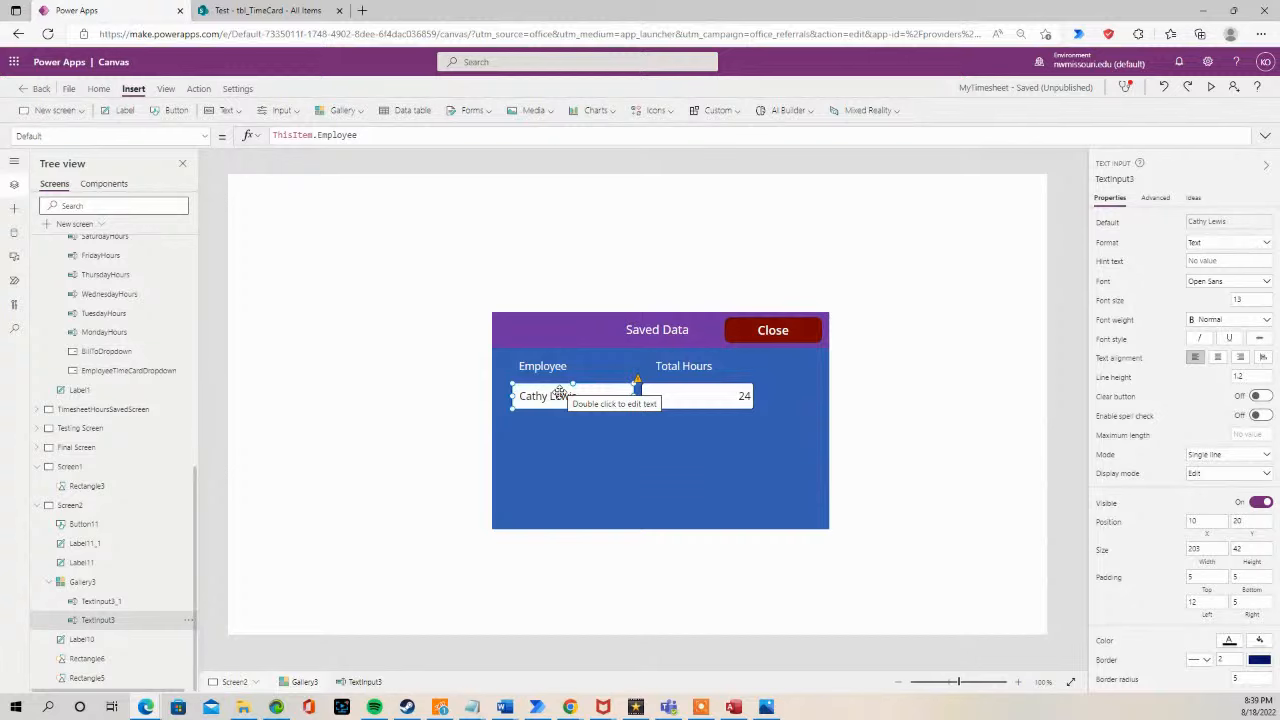
pyautogui.click(562, 446)
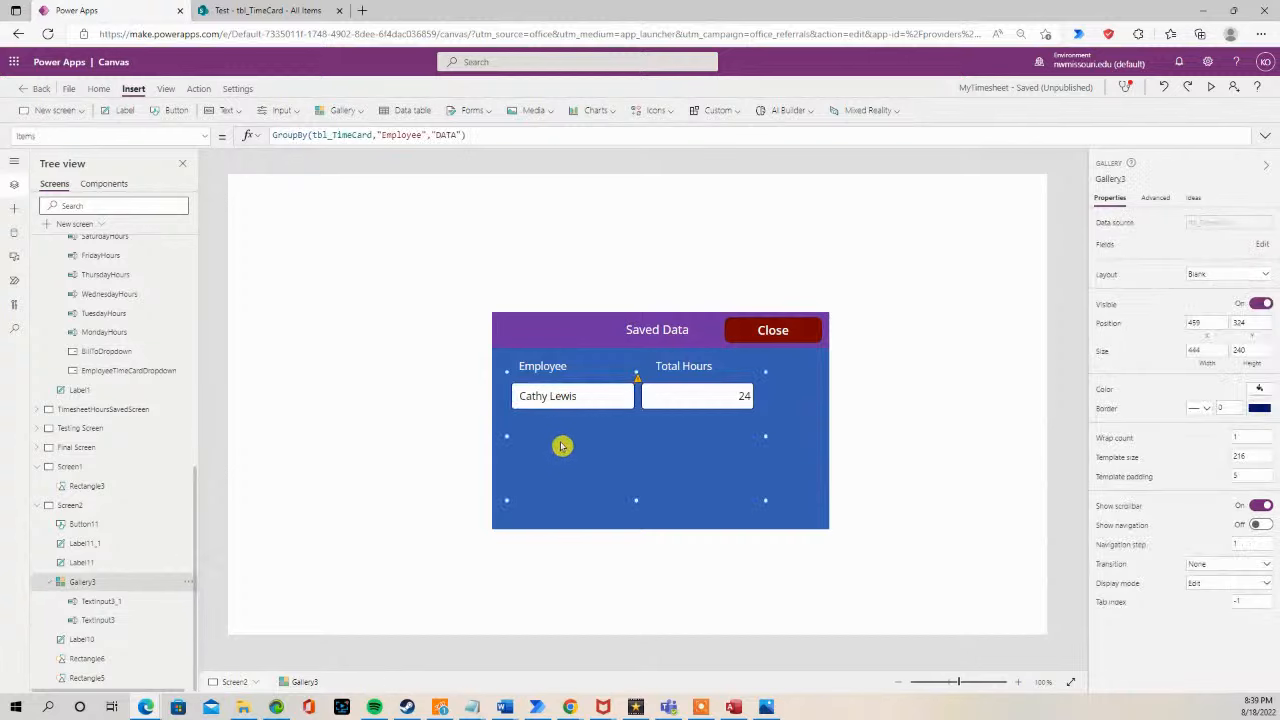
pyautogui.click(608, 398)
pyautogui.click(630, 453)
pyautogui.click(809, 400)
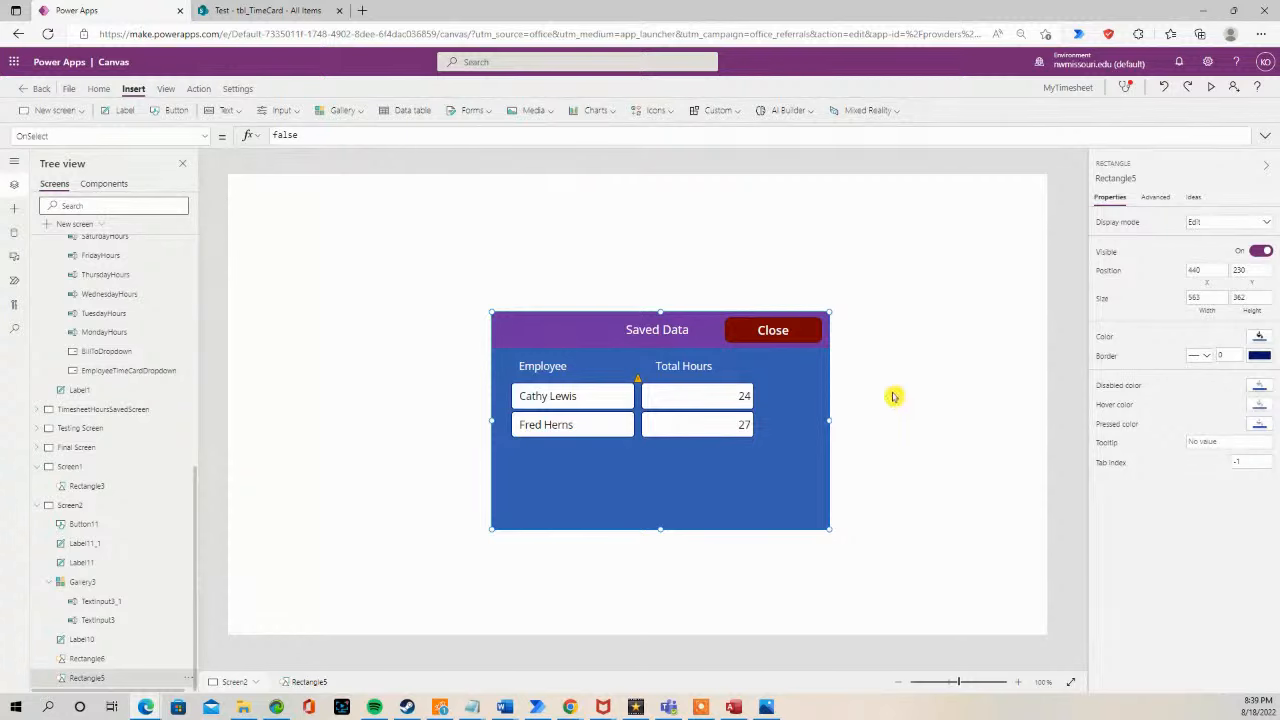